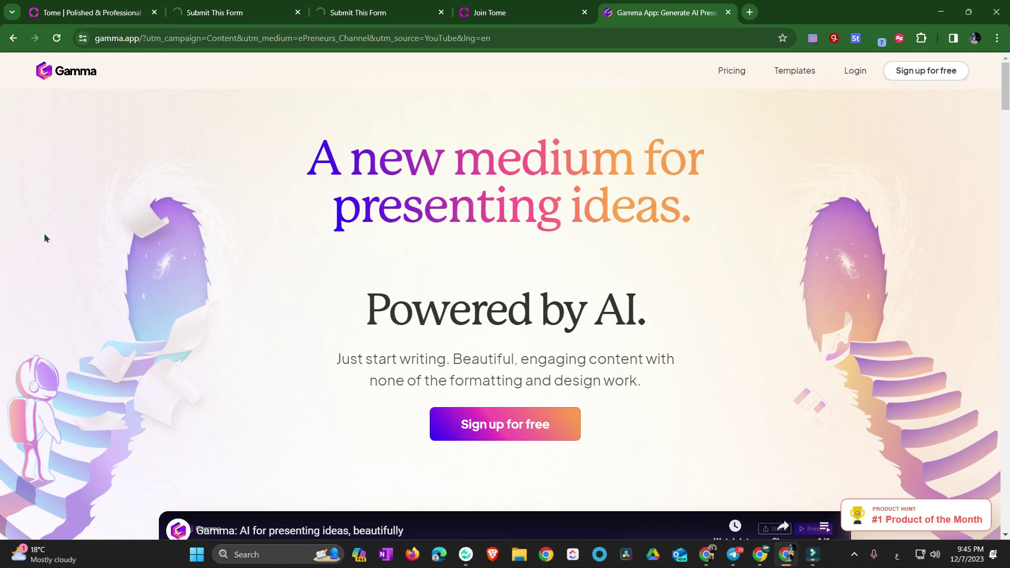
# Step: Review Gamma's pricing plans and start signing up for a free account
pyautogui.scroll(-3, 7, 225)
pyautogui.scroll(-2, 8, 225)
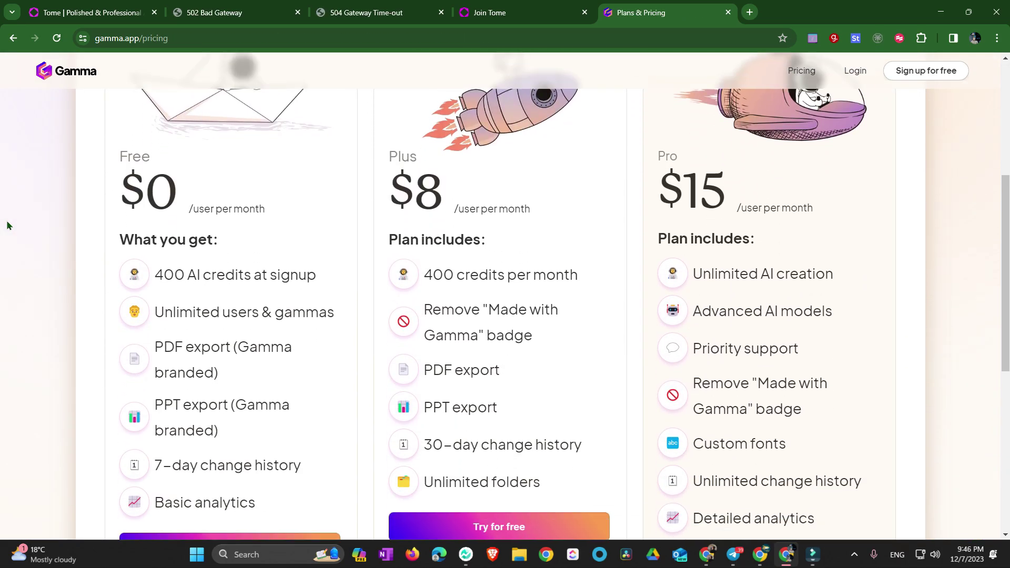
pyautogui.scroll(-1, 7, 226)
pyautogui.click(941, 78)
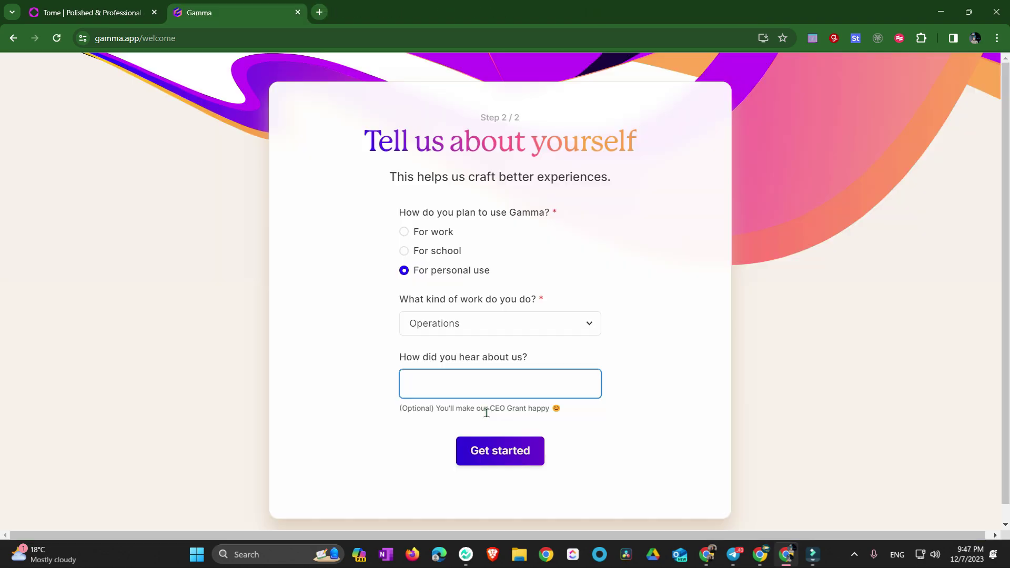
# Step: Start a new Presentation with the Arabic topic 'أفضل 10 طرق للربح من الانترنت بمساعده الذكاء الاصطناعي'
pyautogui.click(499, 447)
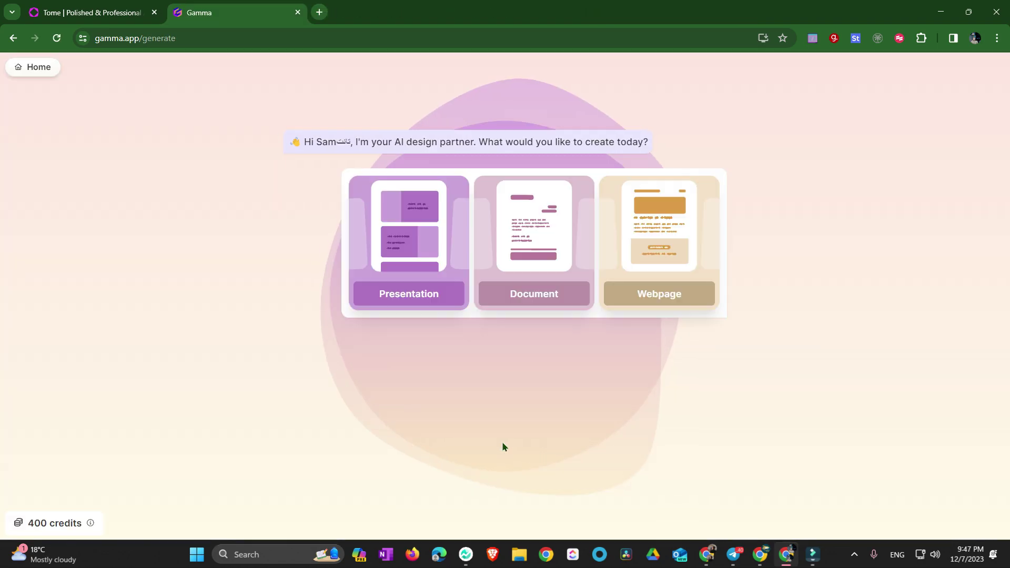
pyautogui.click(408, 305)
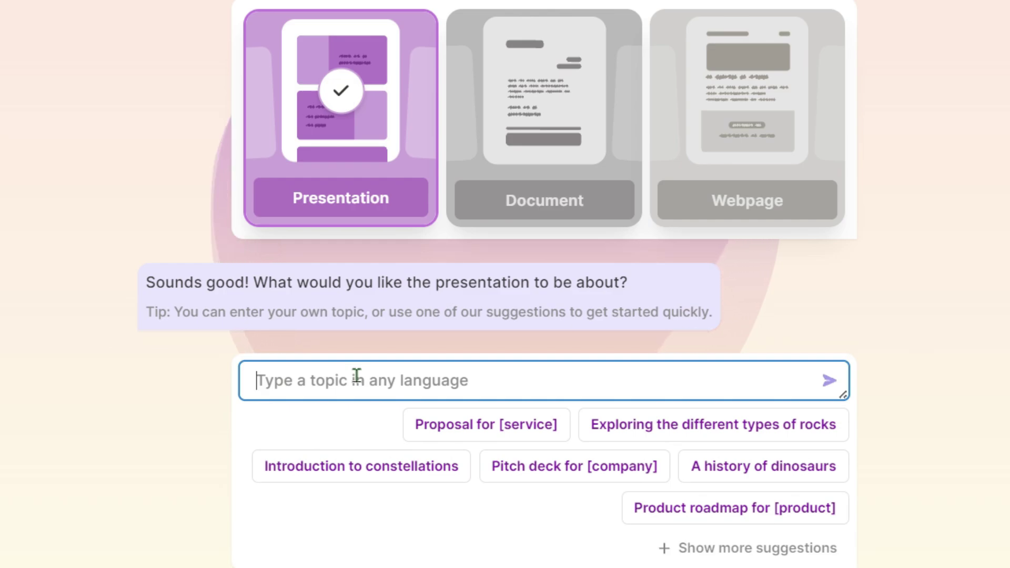
pyautogui.write('أفضل 10 طرق لل')
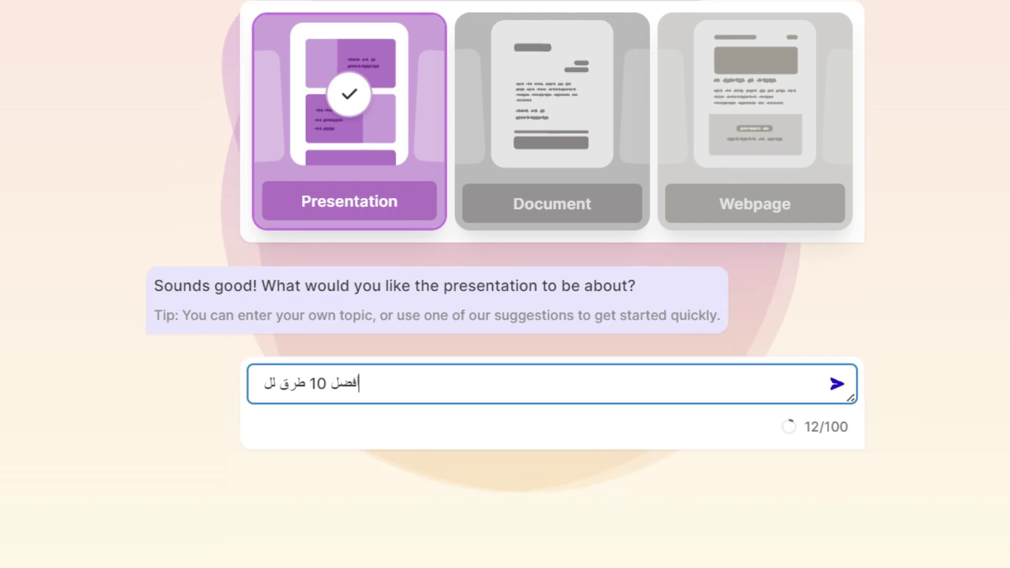
pyautogui.write('ربح من الانترنت بمساعده الذكاء الاصطناعي')
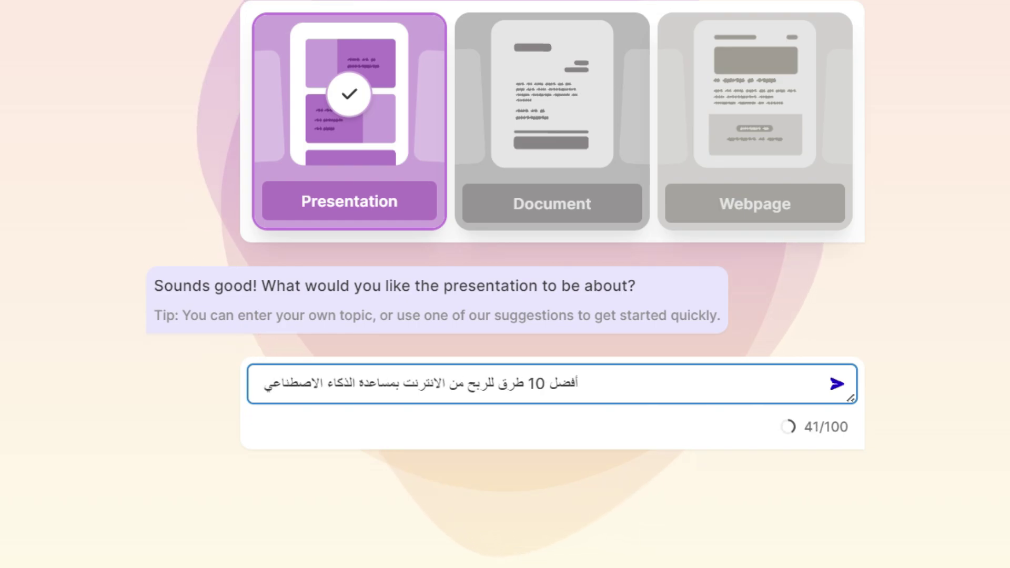
# Step: Submit the topic, set the outline language to Arabic (عربي), and regenerate the outline twice
pyautogui.click(843, 385)
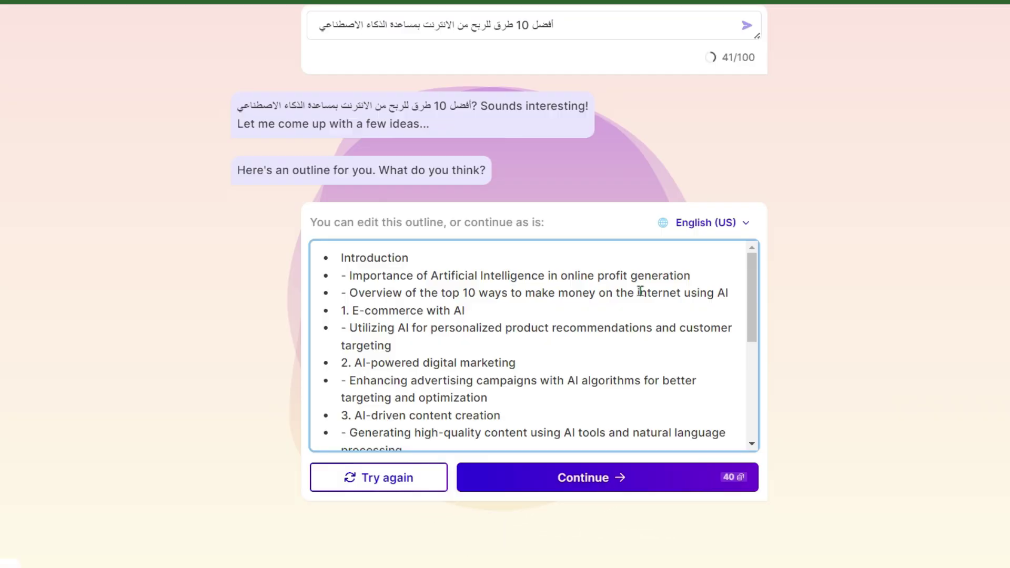
pyautogui.scroll(-2, 642, 288)
pyautogui.scroll(-2, 642, 289)
pyautogui.click(688, 232)
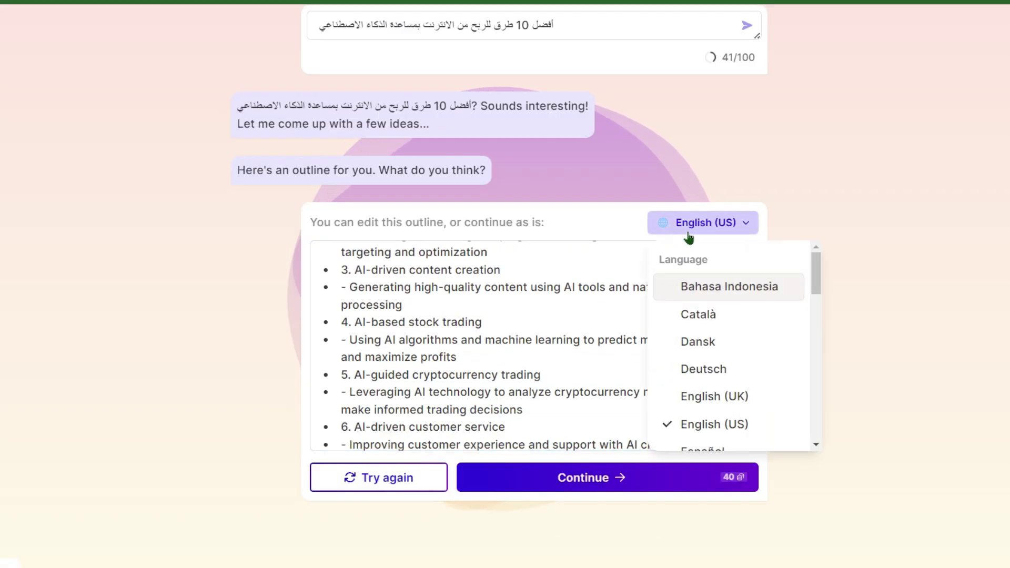
pyautogui.scroll(-3, 699, 368)
pyautogui.scroll(-10, 701, 358)
pyautogui.click(700, 320)
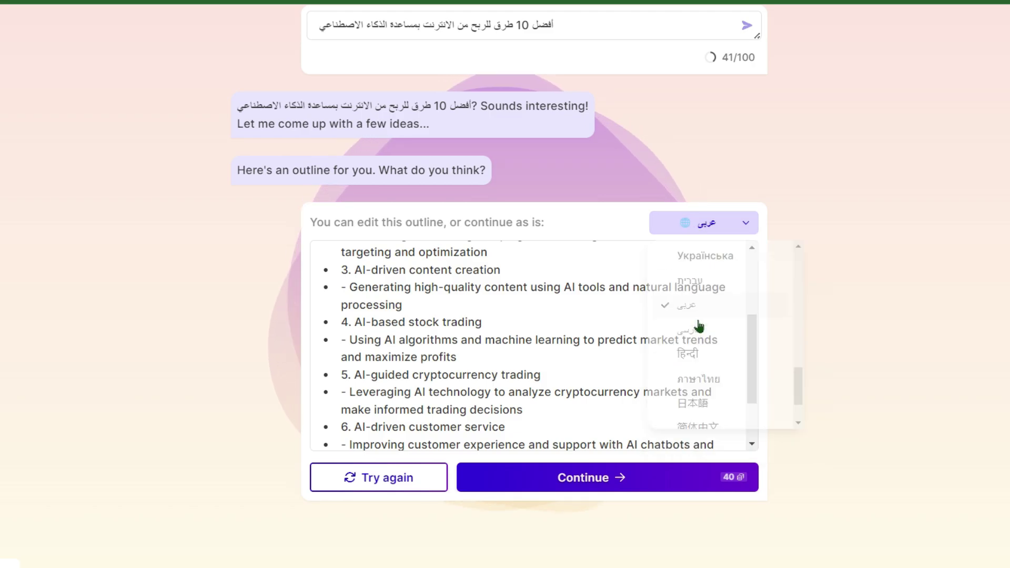
pyautogui.click(390, 479)
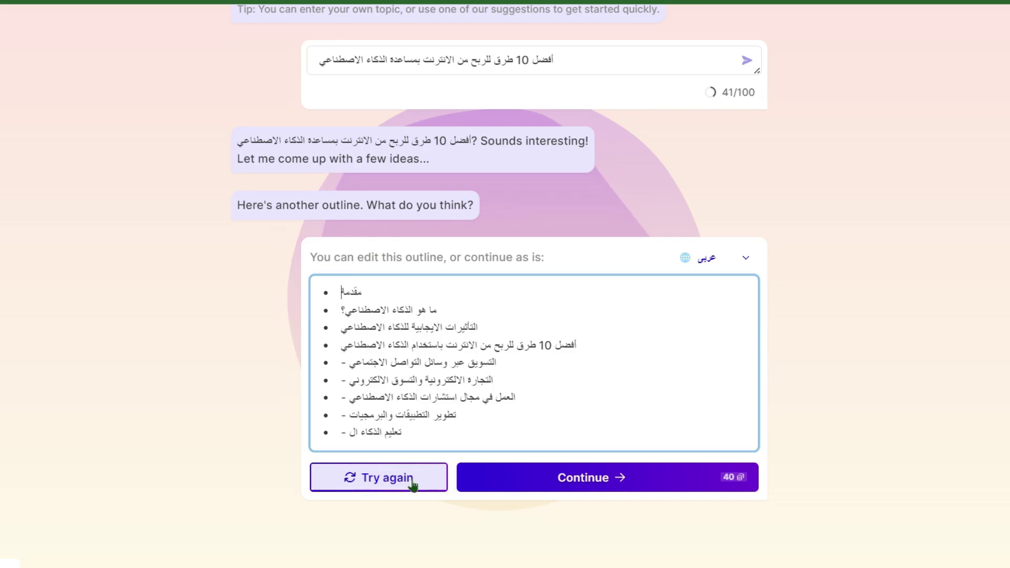
pyautogui.click(413, 479)
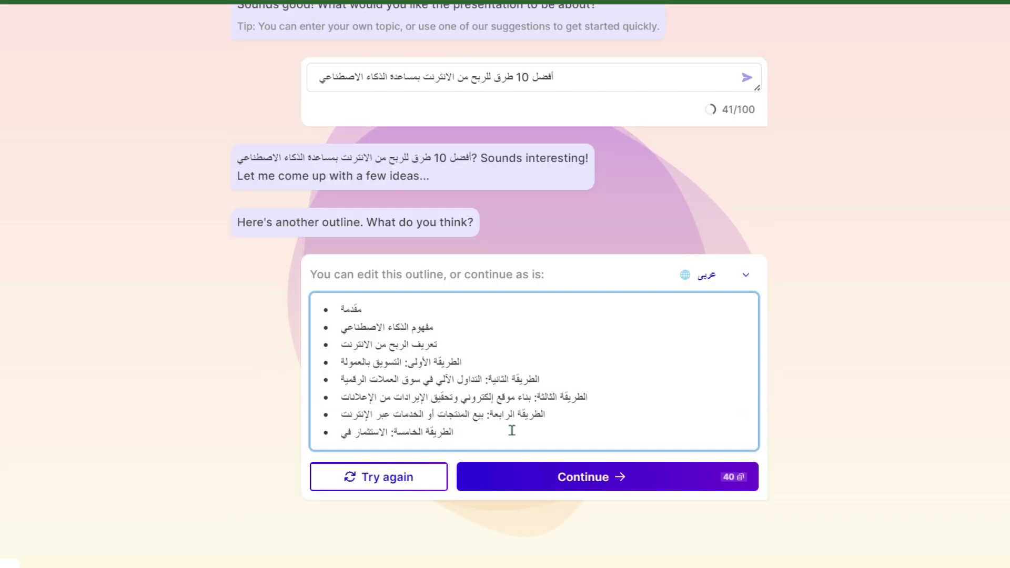
# Step: Delete the unfinished last outline line and accept the outline
pyautogui.moveTo(335, 305)
pyautogui.mouseDown()
pyautogui.moveTo(461, 435)
pyautogui.moveTo(321, 315)
pyautogui.mouseUp()
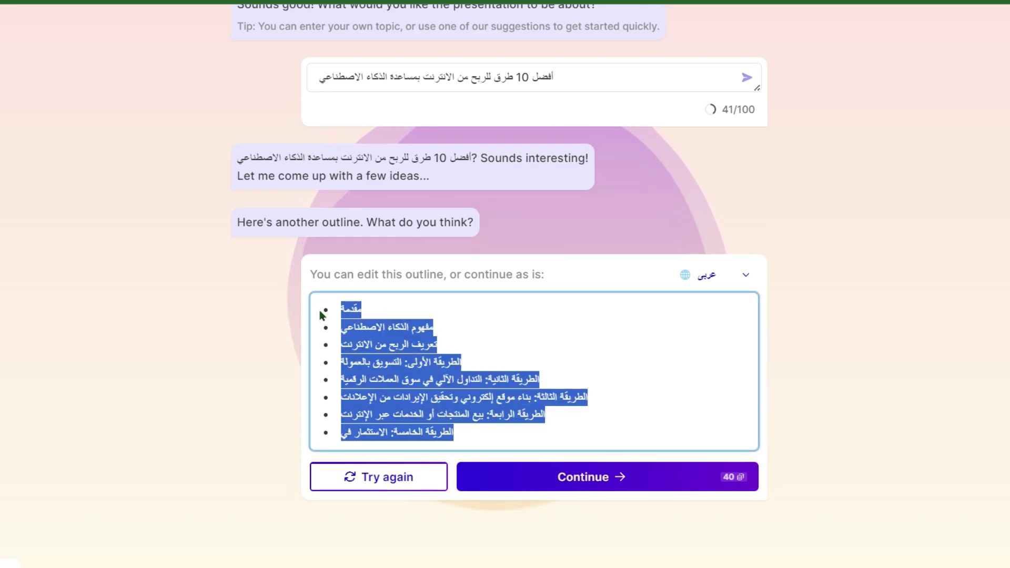
pyautogui.click(504, 363)
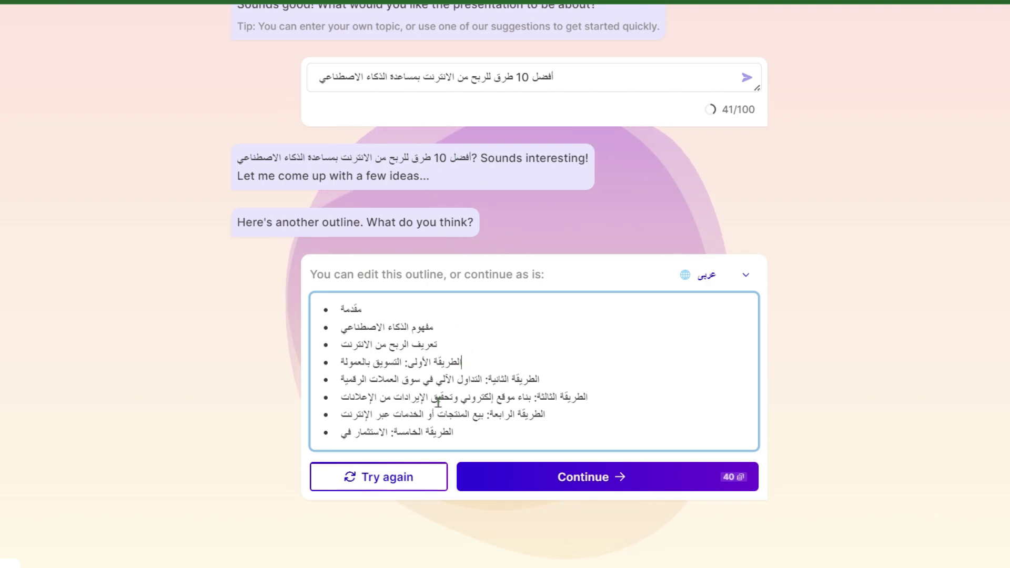
pyautogui.doubleClick(408, 432)
pyautogui.tripleClick(410, 434)
pyautogui.press('BackSpace')
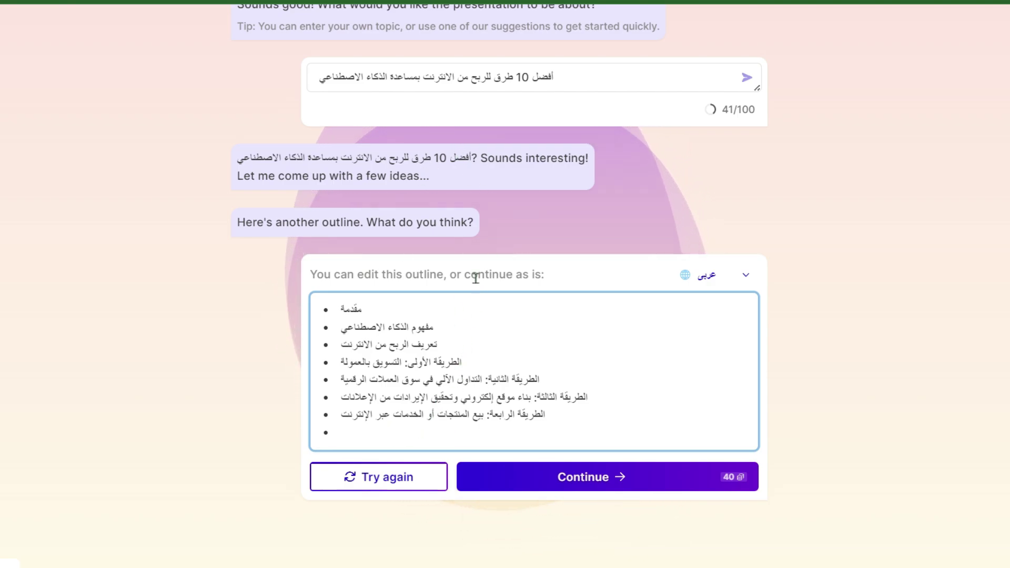
pyautogui.click(578, 489)
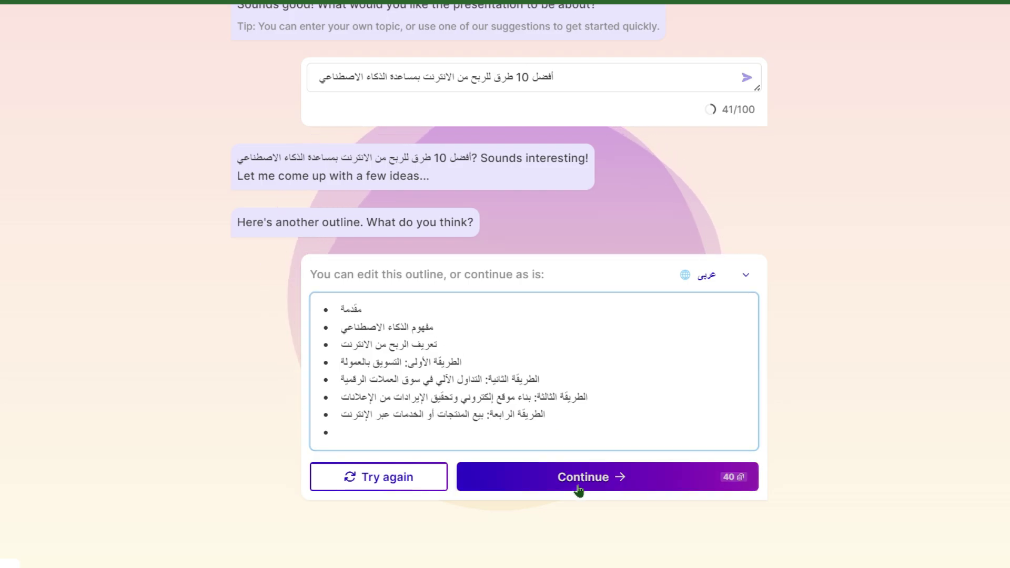
# Step: Preview Soft Coal and random themes, then choose Snowball and generate the deck
pyautogui.scroll(-1, 894, 352)
pyautogui.scroll(-3, 921, 331)
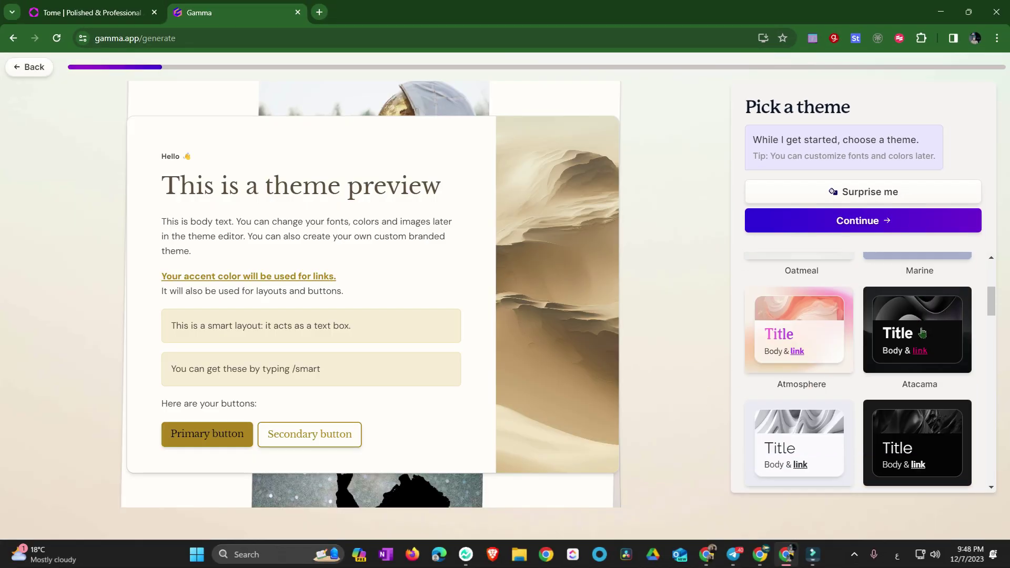
pyautogui.scroll(-8, 904, 357)
pyautogui.click(849, 416)
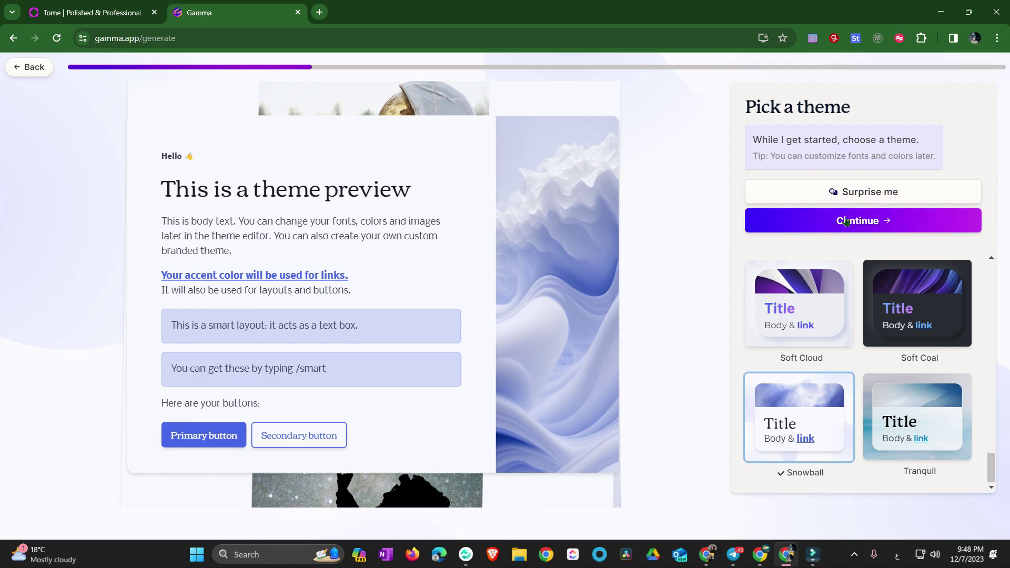
pyautogui.click(857, 192)
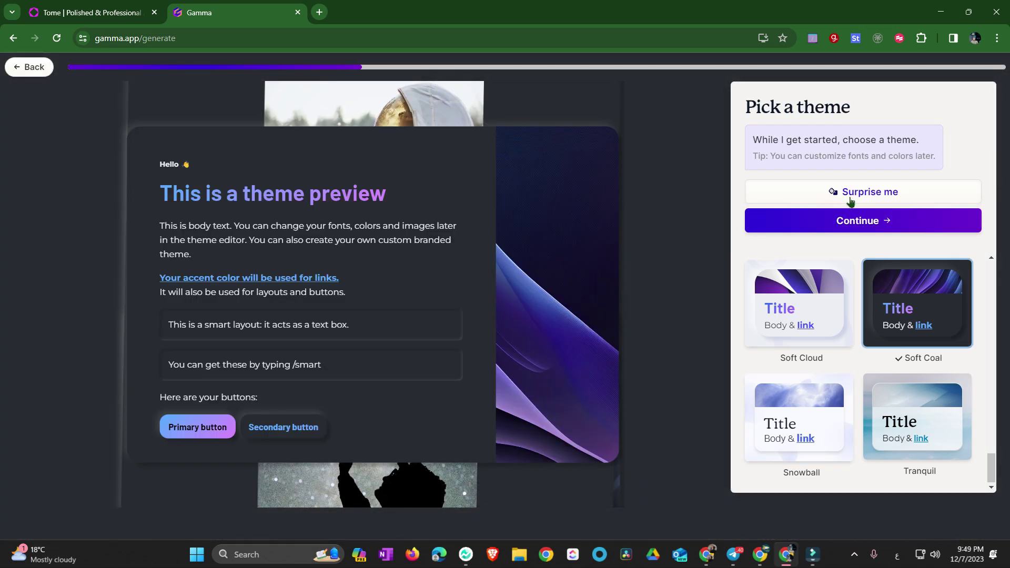
pyautogui.click(850, 199)
pyautogui.click(851, 201)
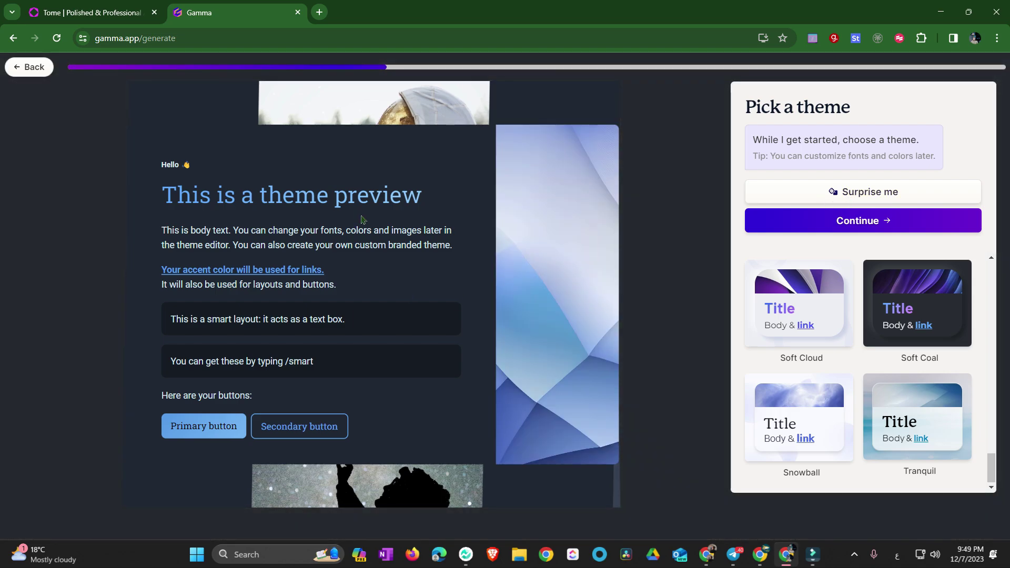
pyautogui.click(835, 188)
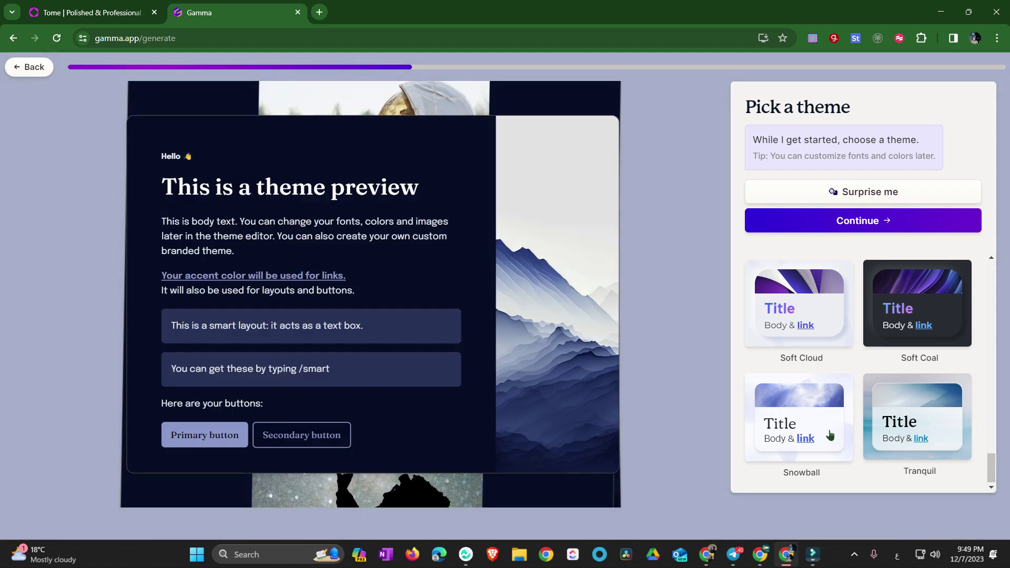
pyautogui.click(829, 419)
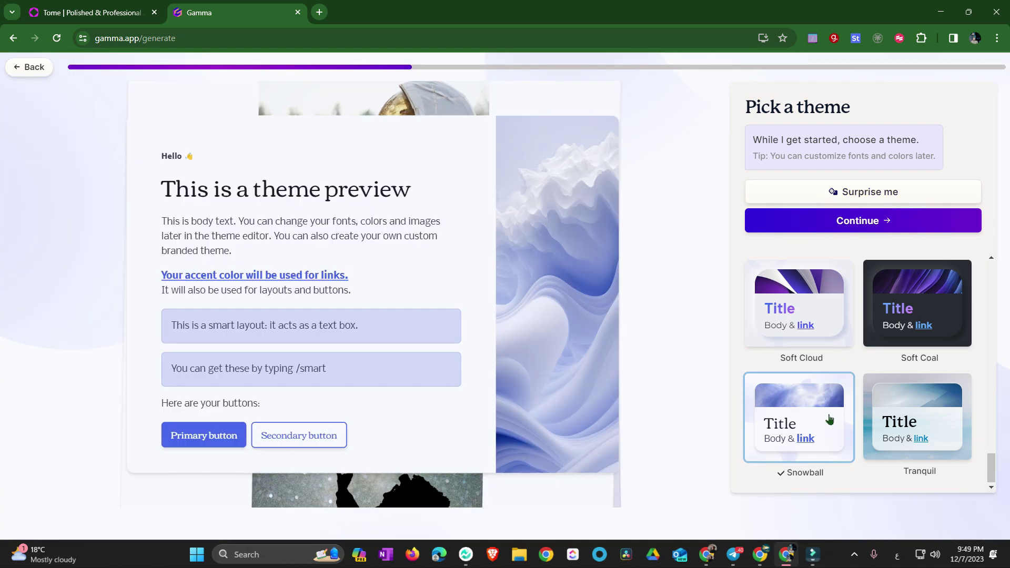
pyautogui.click(855, 227)
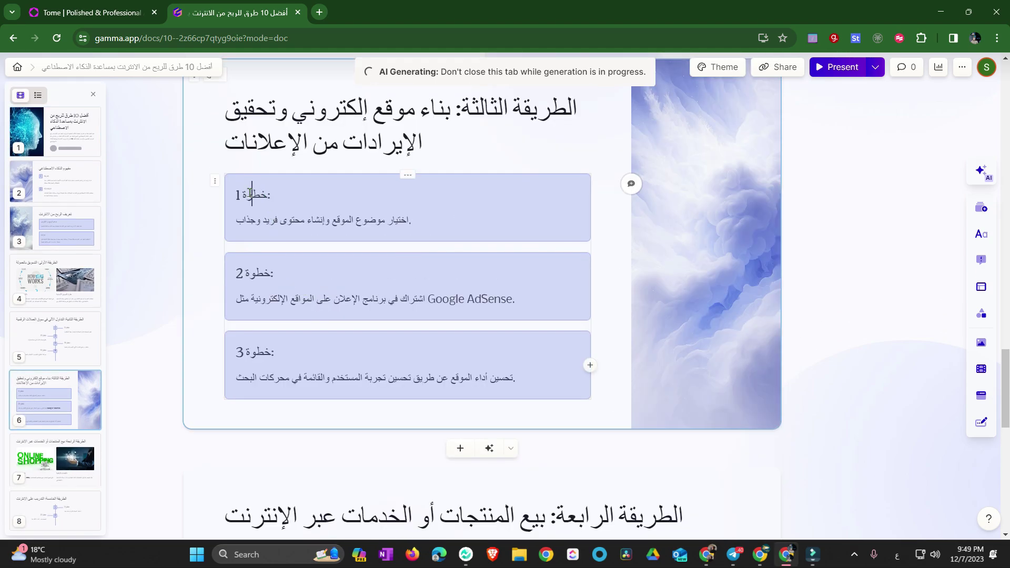
# Step: Inspect the website ad-revenue card, checking its step 1 heading and card action menu
pyautogui.doubleClick(261, 193)
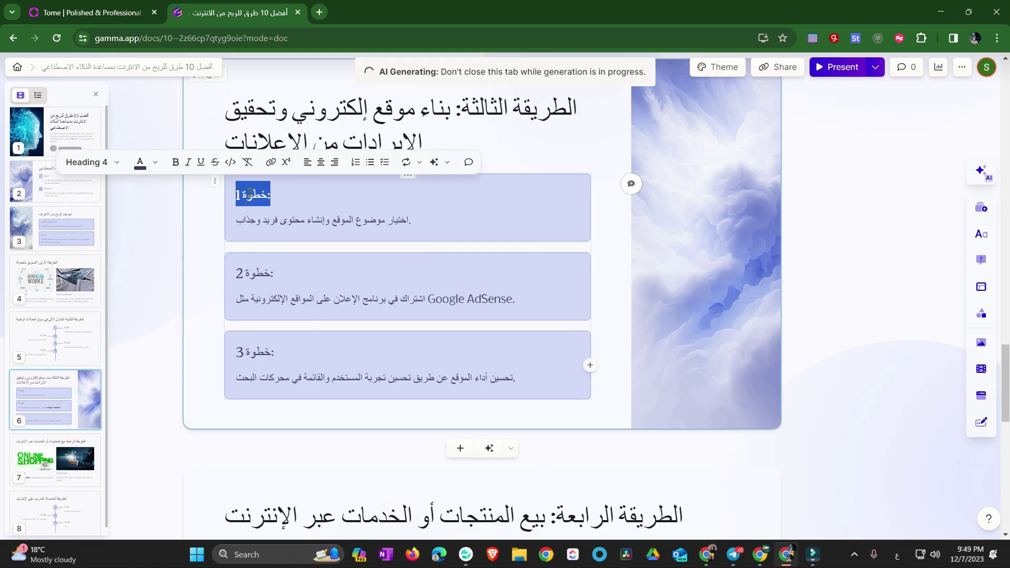
pyautogui.click(313, 216)
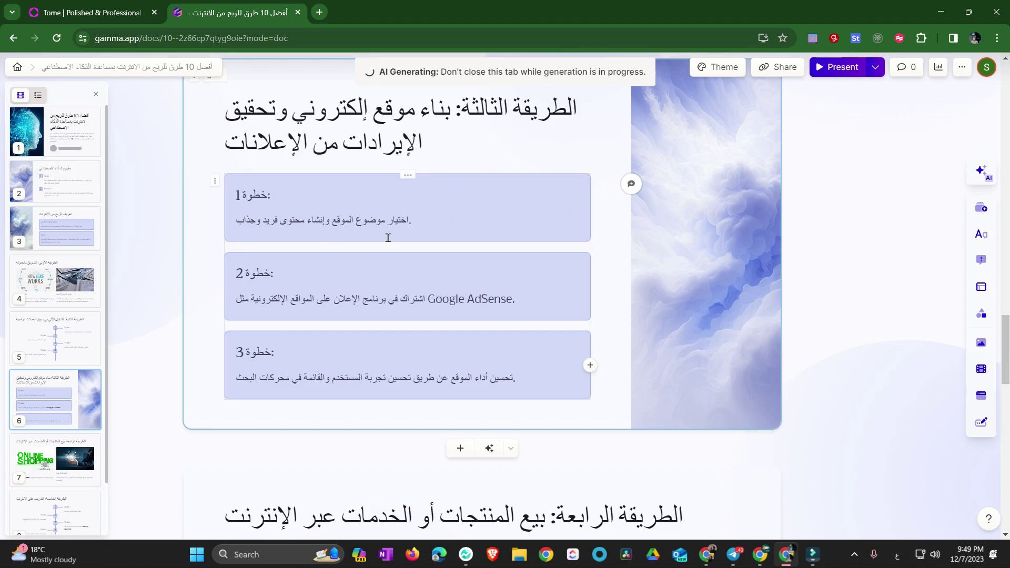
pyautogui.scroll(2, 436, 311)
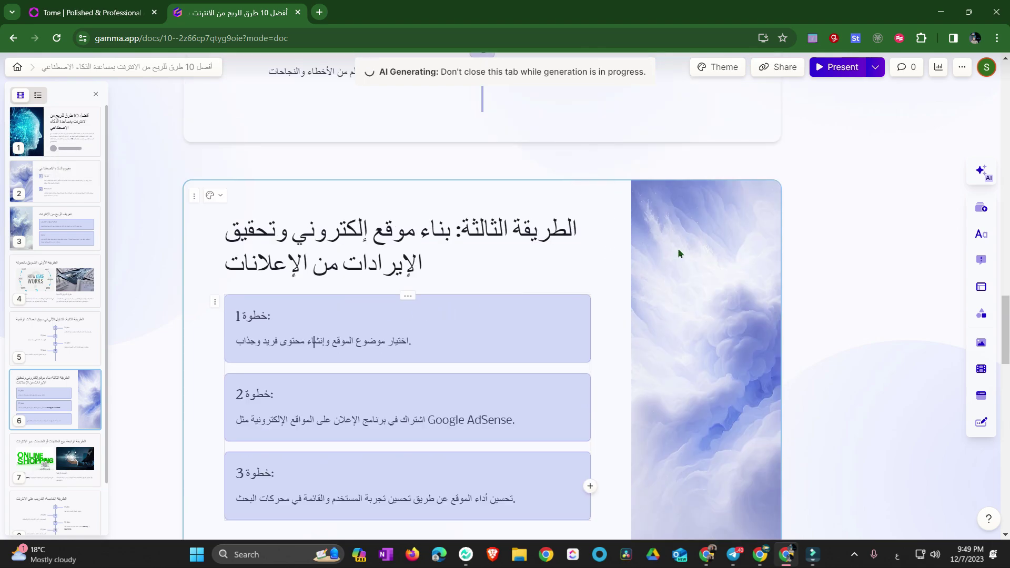
pyautogui.click(195, 196)
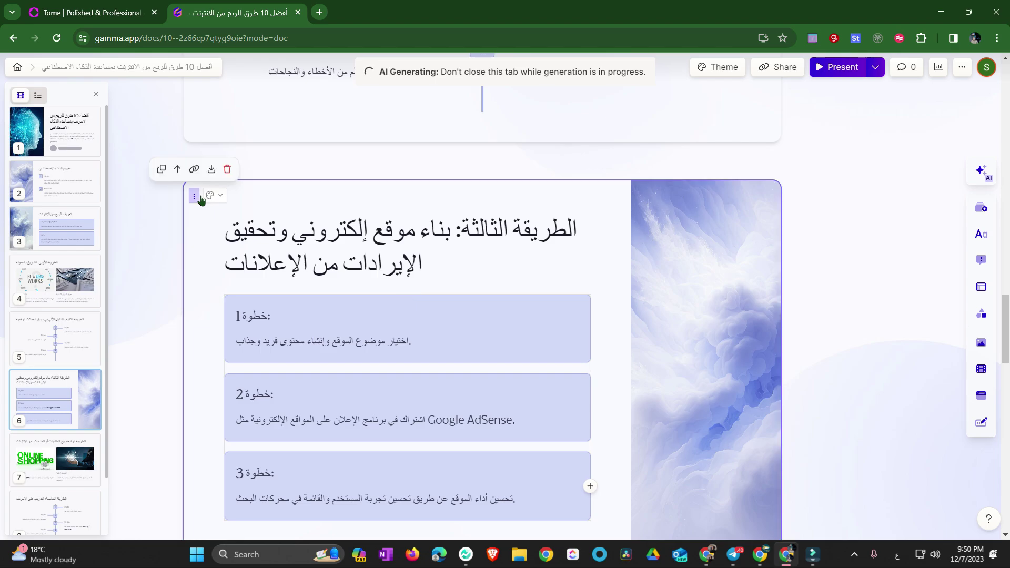
pyautogui.click(836, 284)
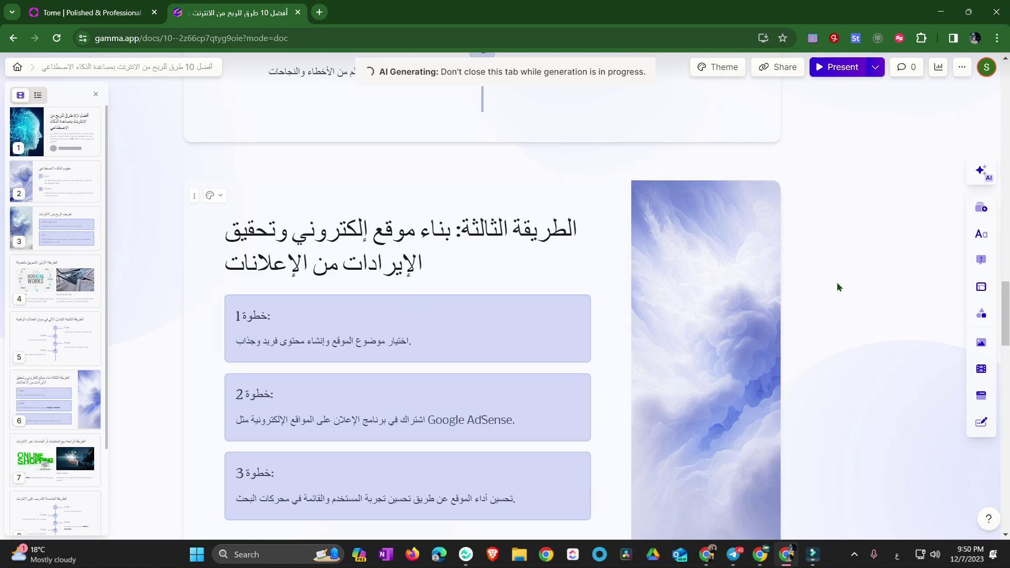
# Step: Right-align the step 2 heading on the website-building card
pyautogui.click(979, 424)
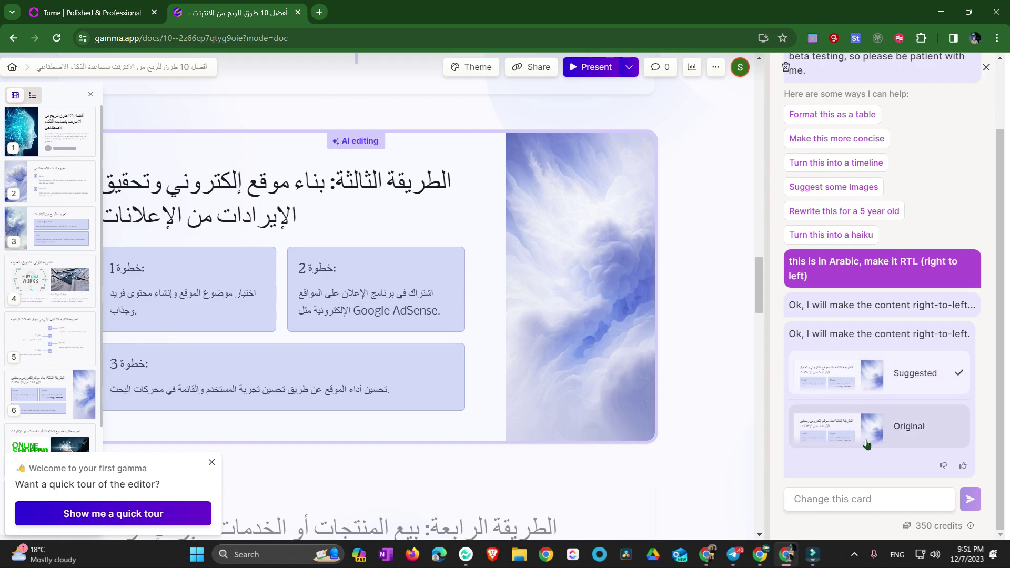
pyautogui.moveTo(331, 281)
pyautogui.write('this is in Arabic, make it RTL (right to left)')
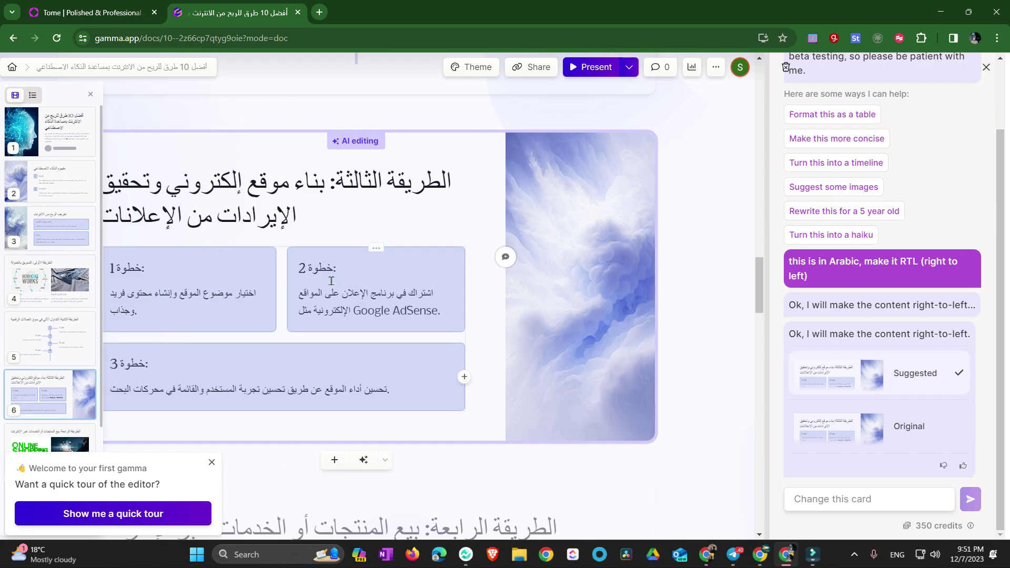
pyautogui.doubleClick(334, 266)
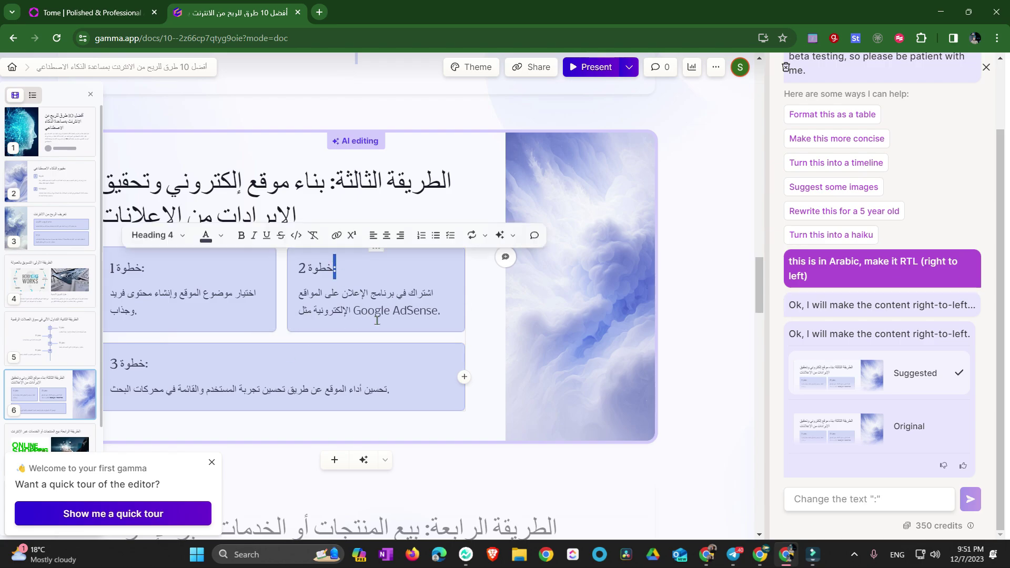
pyautogui.scroll(-1, 377, 321)
pyautogui.click(308, 150)
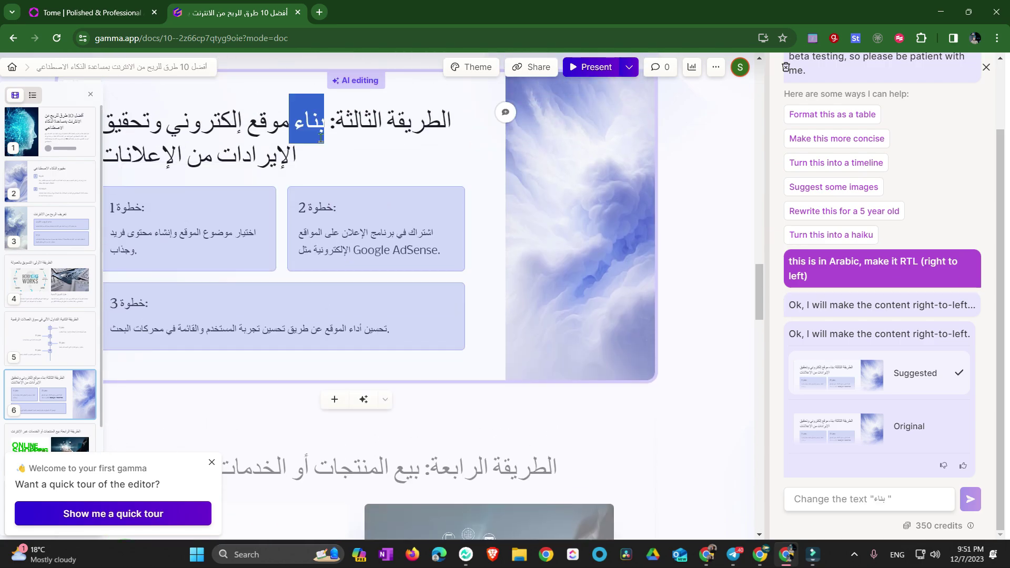
pyautogui.tripleClick(390, 157)
pyautogui.scroll(1, 390, 158)
pyautogui.moveTo(311, 268); pyautogui.dragTo(350, 251)
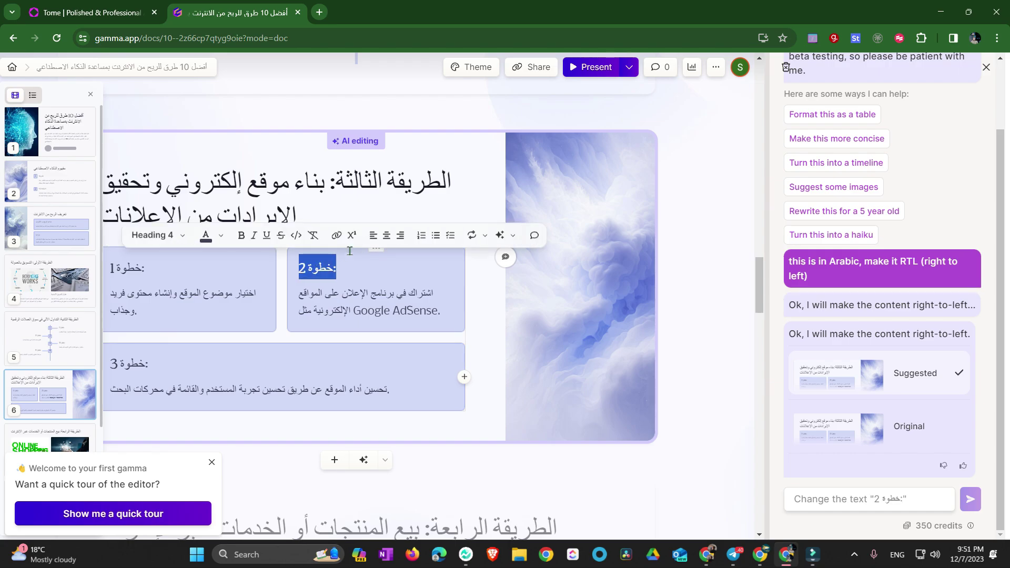
pyautogui.click(396, 238)
pyautogui.click(398, 238)
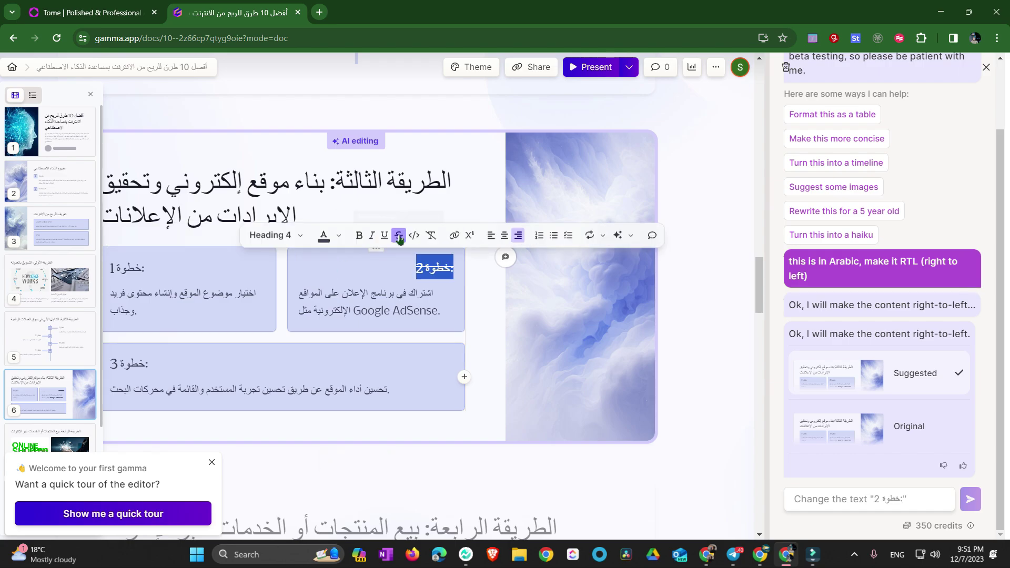
# Step: Select the step 2 description and preview its AI edit options
pyautogui.tripleClick(401, 304)
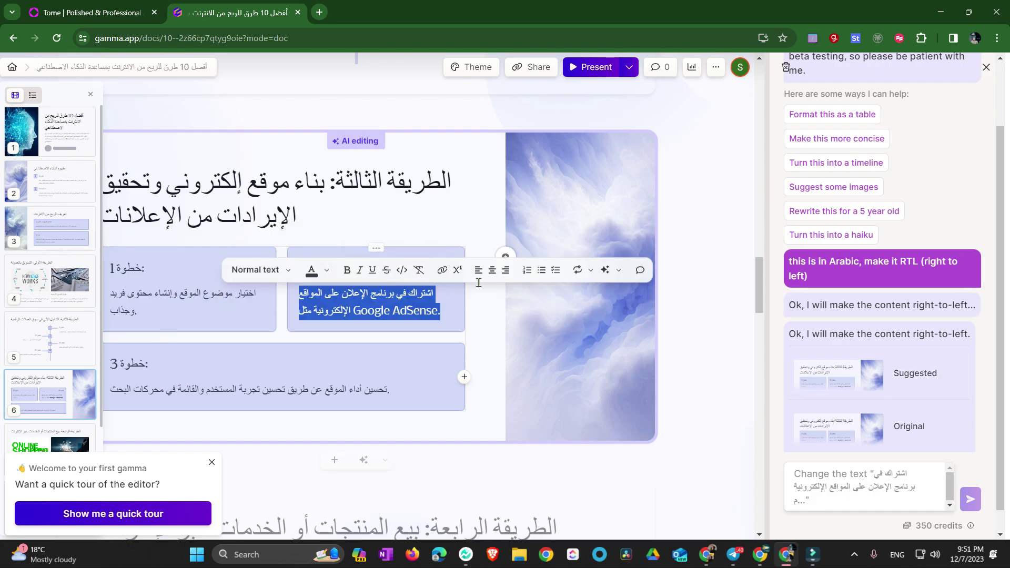
pyautogui.click(605, 269)
pyautogui.click(450, 305)
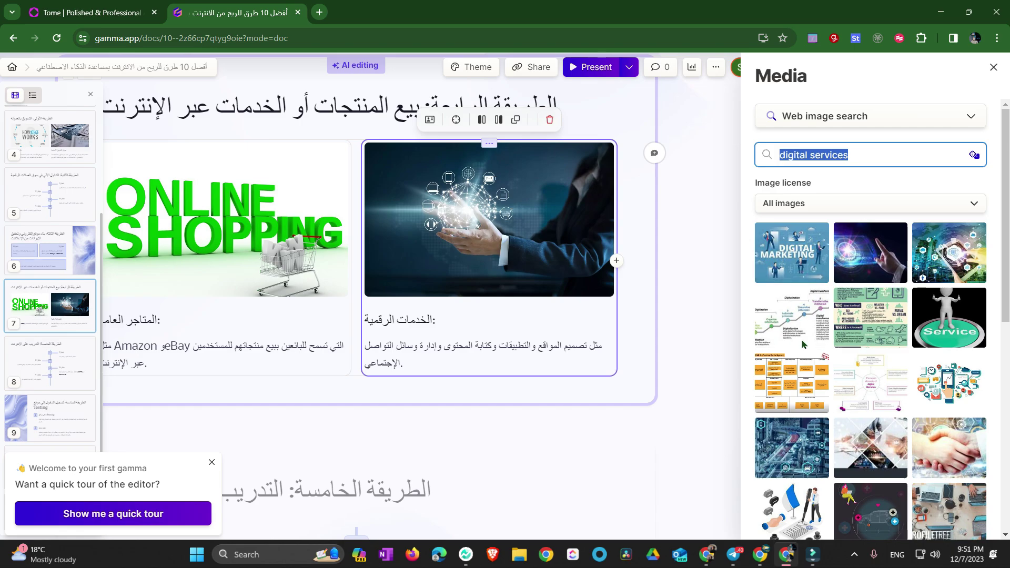
# Step: Delete the current card and scroll back to the crypto-trading card
pyautogui.scroll(-5, 858, 330)
pyautogui.scroll(-2, 858, 330)
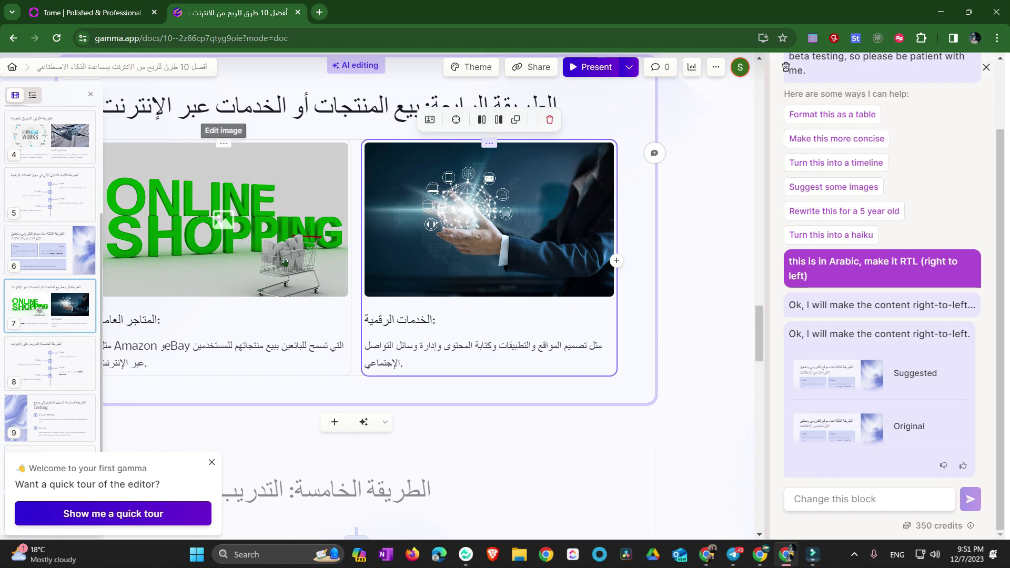
pyautogui.press('Delete')
pyautogui.scroll(2, 332, 240)
pyautogui.scroll(2, 334, 316)
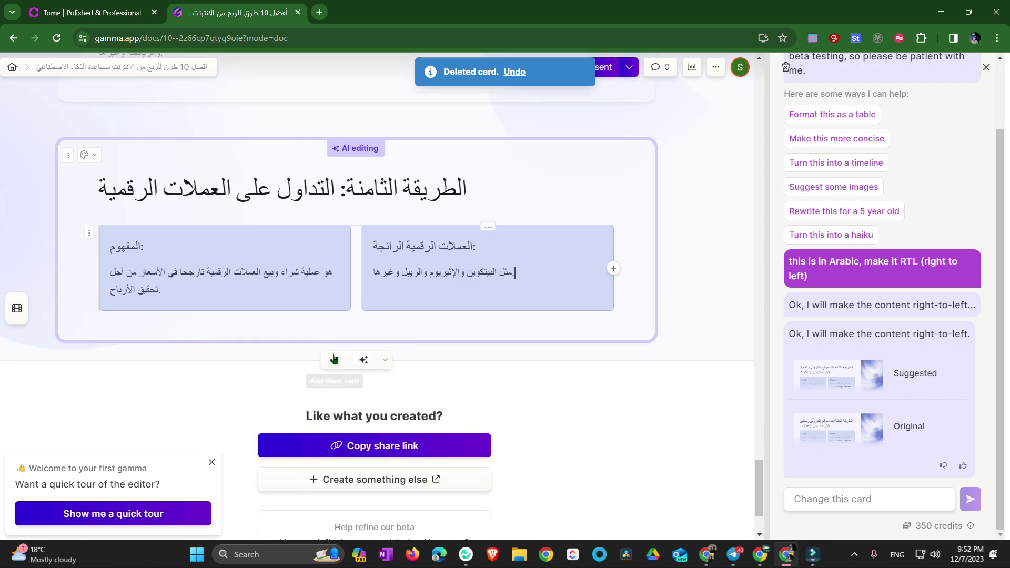
pyautogui.scroll(2, 342, 311)
pyautogui.scroll(3, 346, 310)
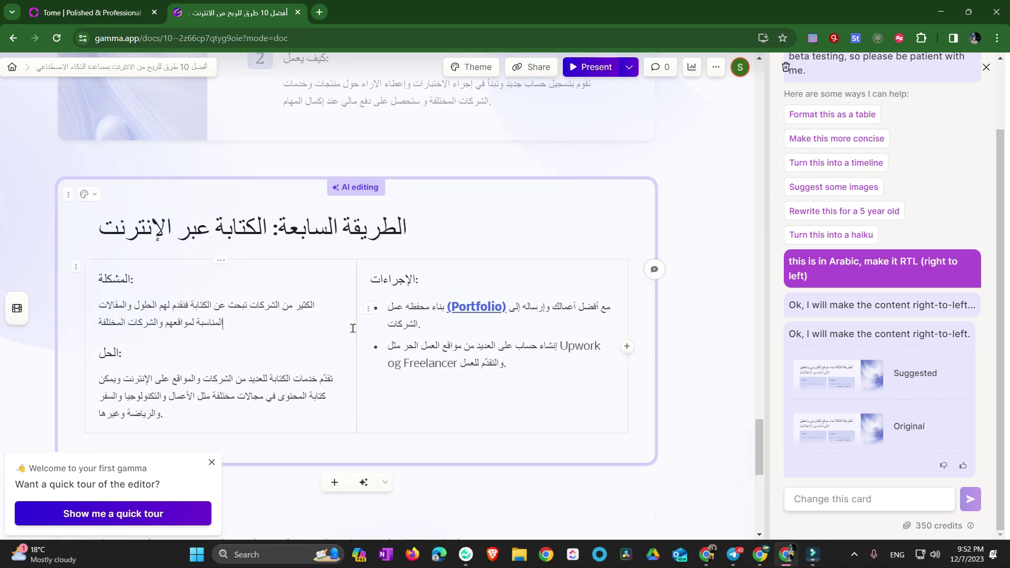
pyautogui.scroll(-5, 350, 326)
pyautogui.click(379, 320)
pyautogui.scroll(1, 362, 246)
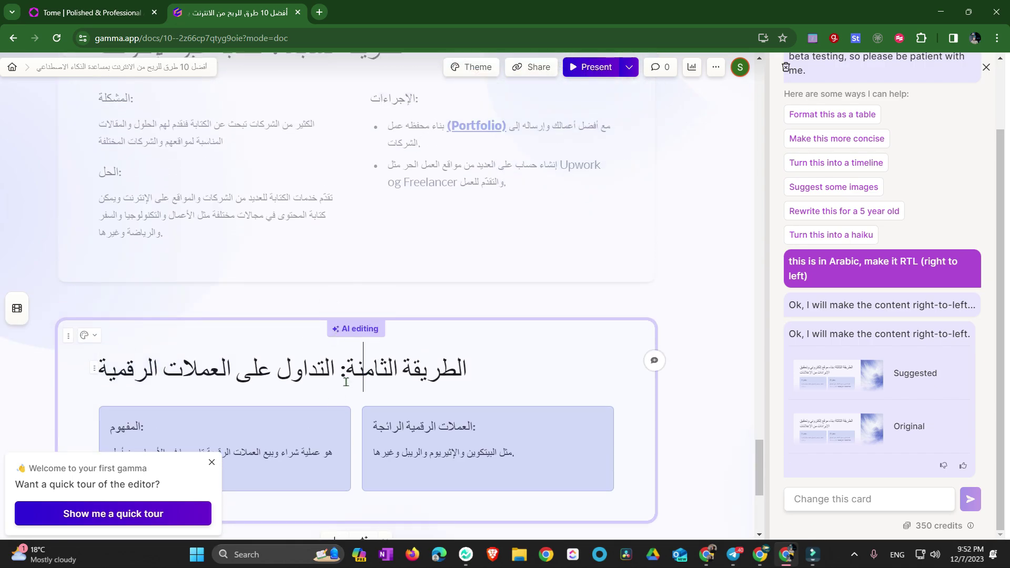
pyautogui.scroll(-2, 346, 382)
pyautogui.scroll(3, 353, 408)
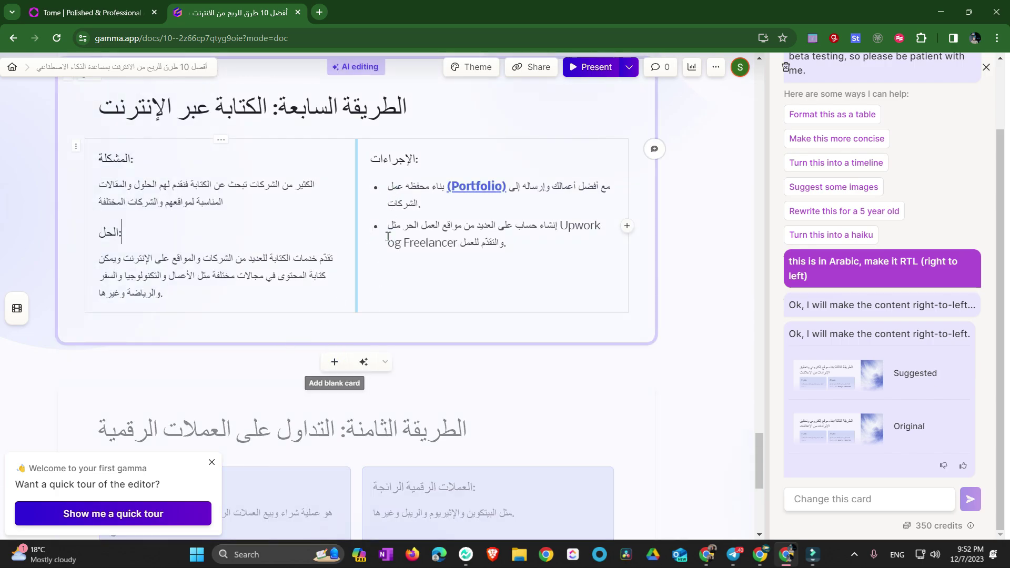
# Step: Add a blank card after the online-writing card and set its layout to no image
pyautogui.click(331, 367)
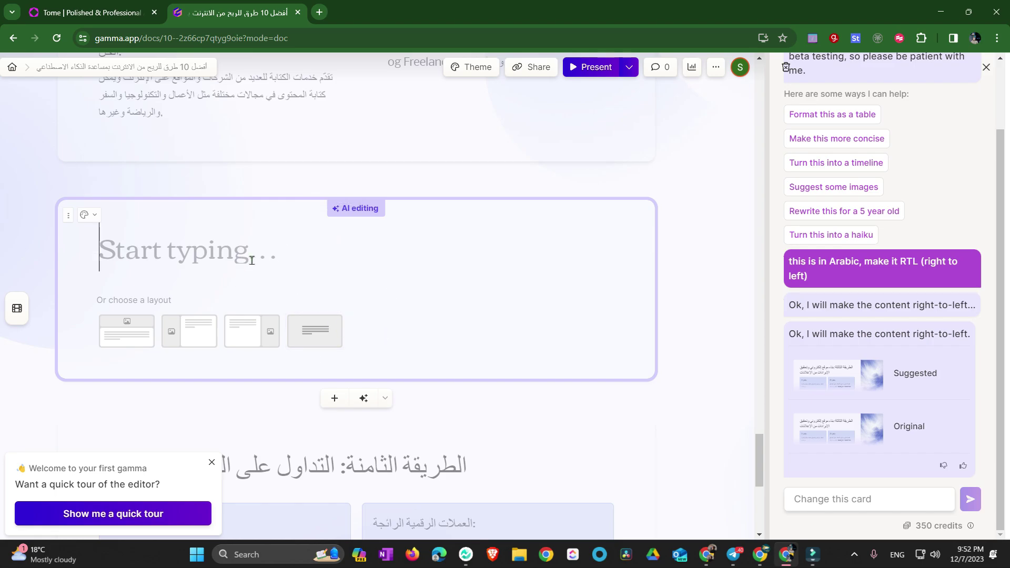
pyautogui.click(312, 341)
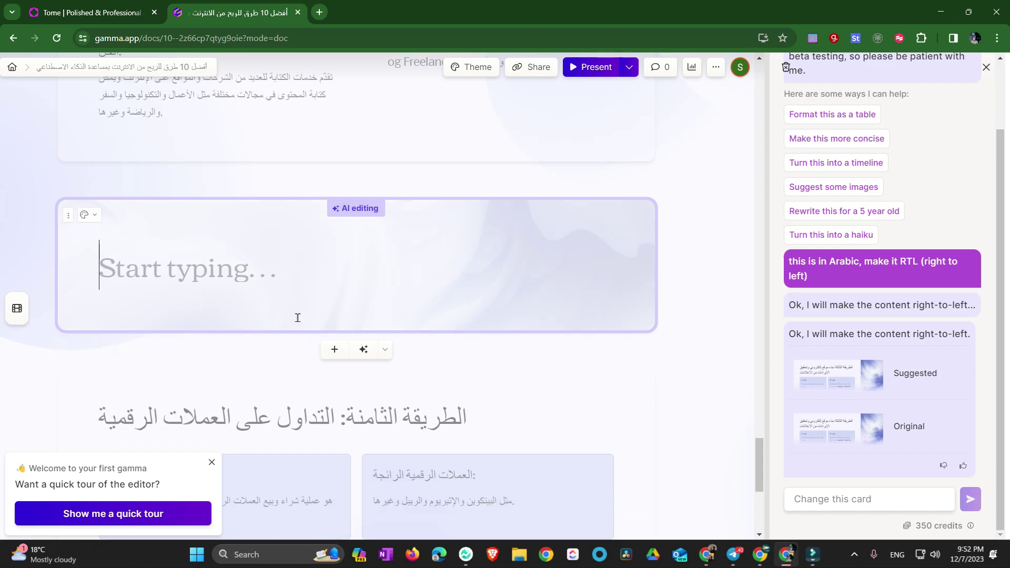
pyautogui.click(89, 215)
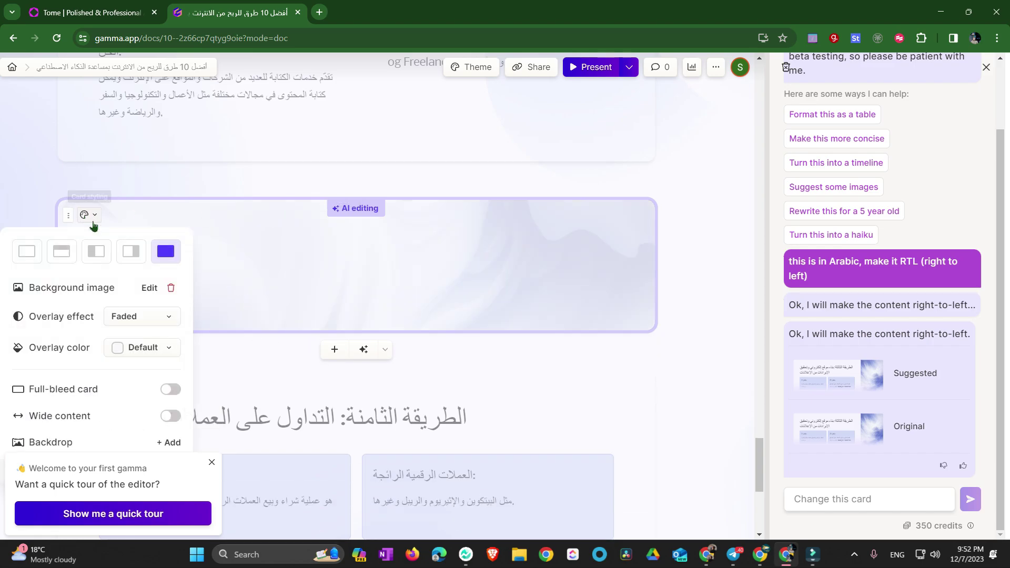
pyautogui.click(126, 251)
pyautogui.click(61, 250)
pyautogui.click(27, 251)
# Step: Give the new card an image-left layout with the swirl image and close the AI chat
pyautogui.click(337, 259)
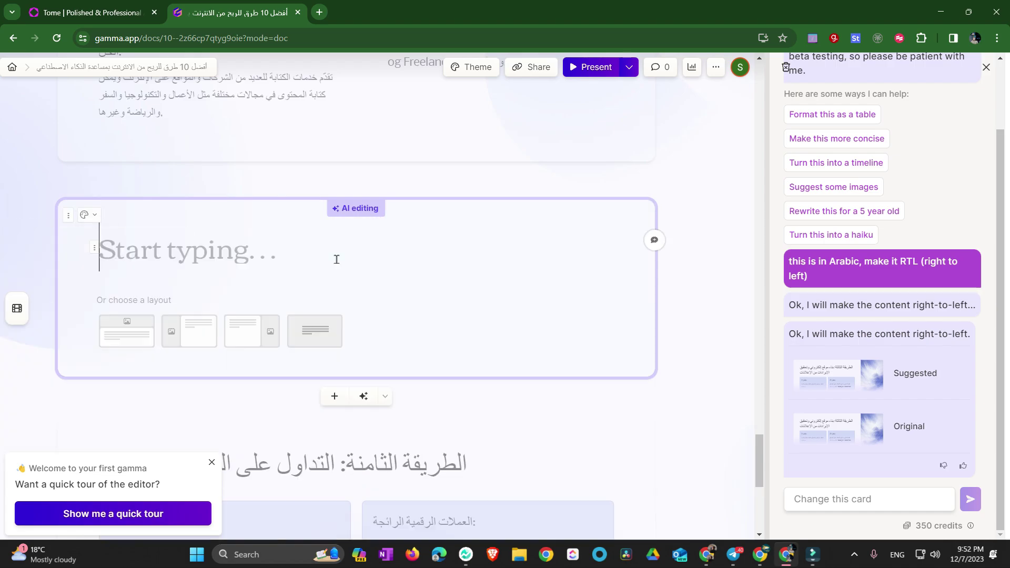
pyautogui.click(202, 329)
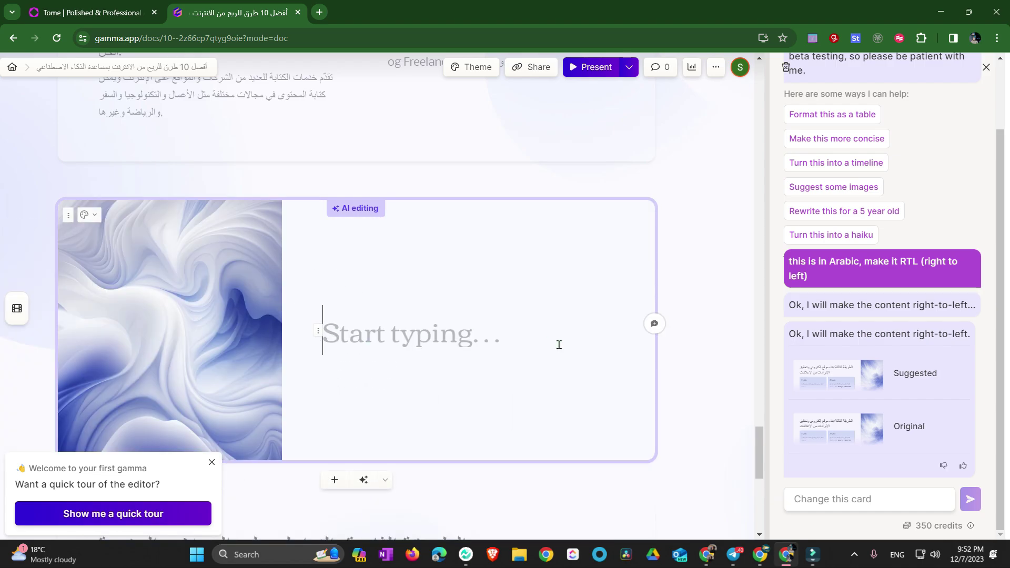
pyautogui.click(224, 363)
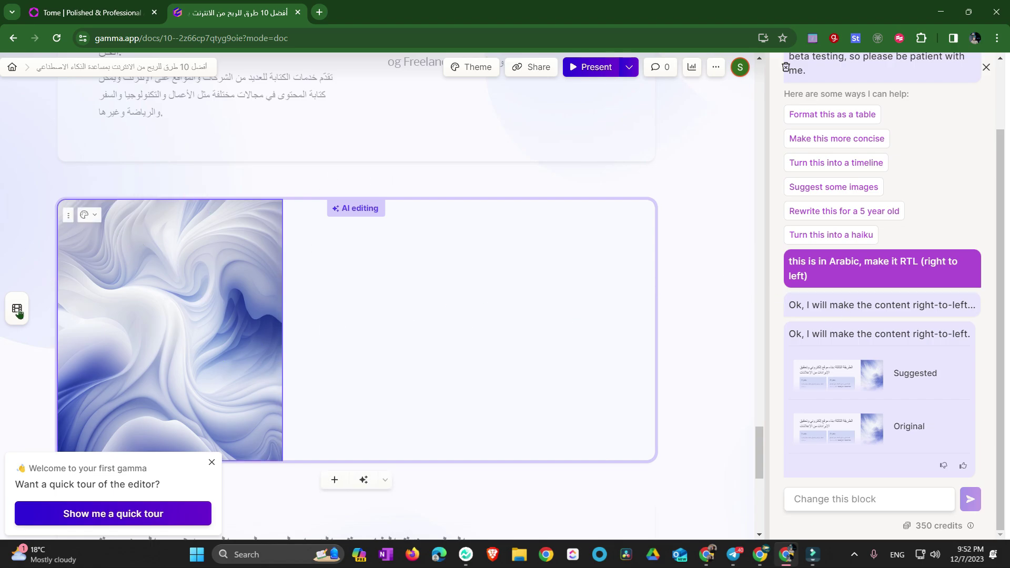
pyautogui.click(987, 68)
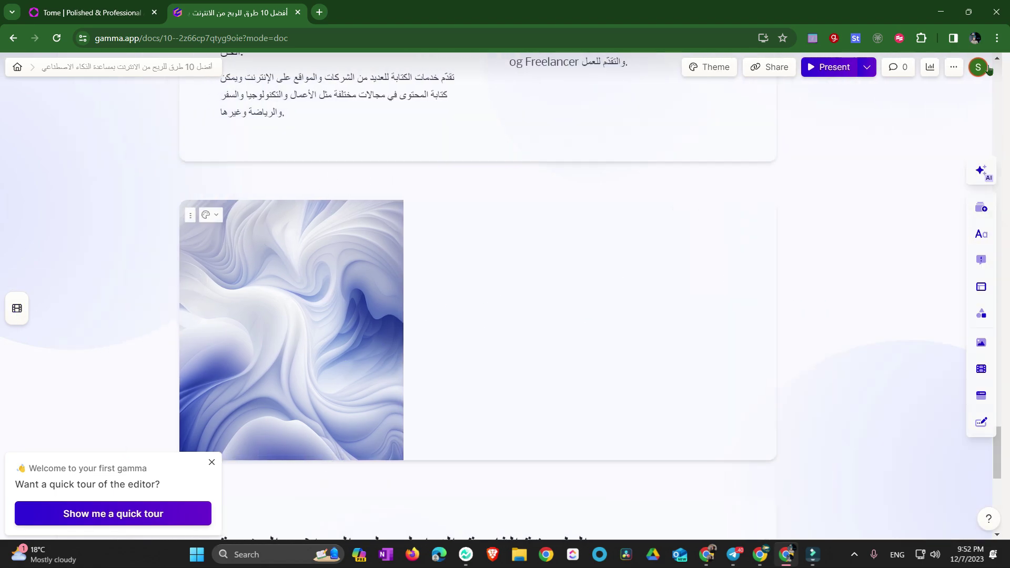
pyautogui.moveTo(980, 234)
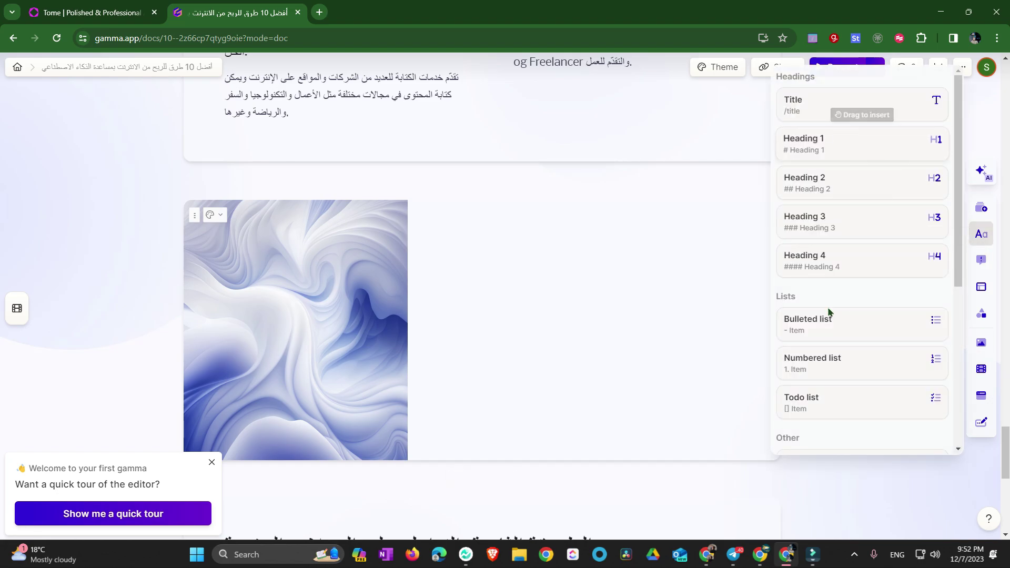
# Step: Drag a green success callout box into the card beside the image
pyautogui.scroll(-1, 873, 135)
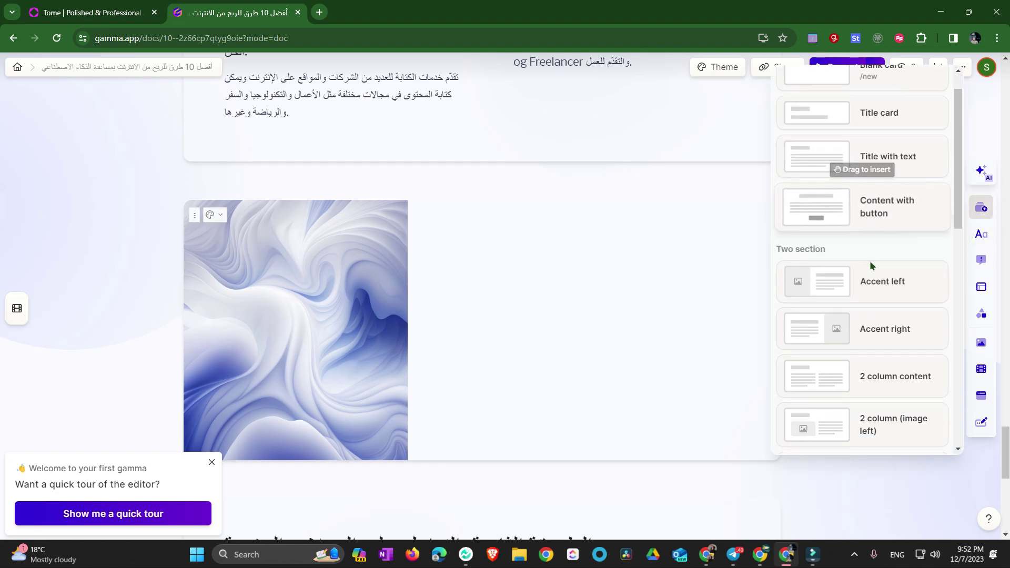
pyautogui.scroll(-4, 854, 286)
pyautogui.scroll(-5, 844, 248)
pyautogui.scroll(-2, 843, 249)
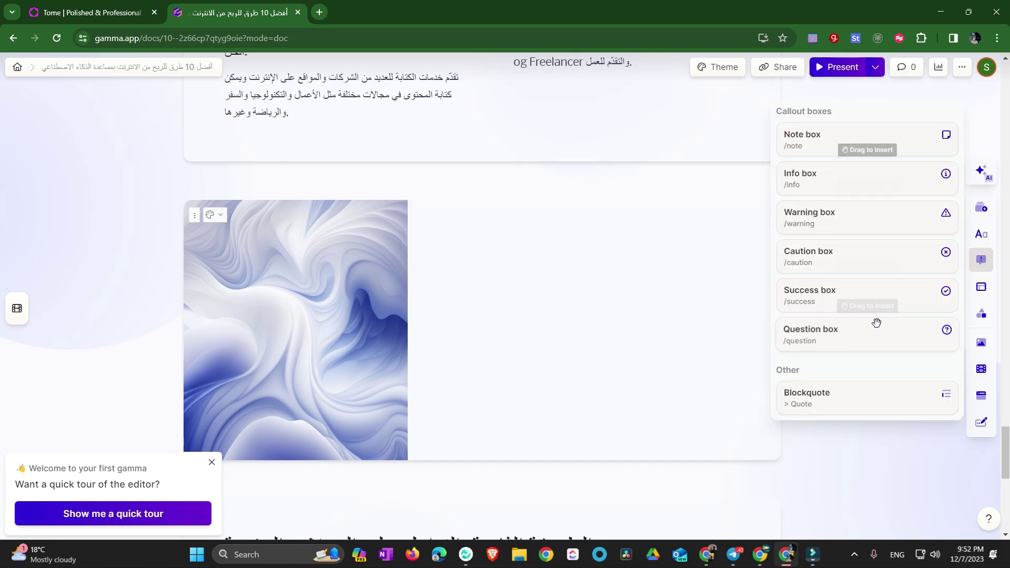
pyautogui.moveTo(821, 331)
pyautogui.mouseDown()
pyautogui.moveTo(631, 277)
pyautogui.moveTo(587, 306)
pyautogui.mouseUp()
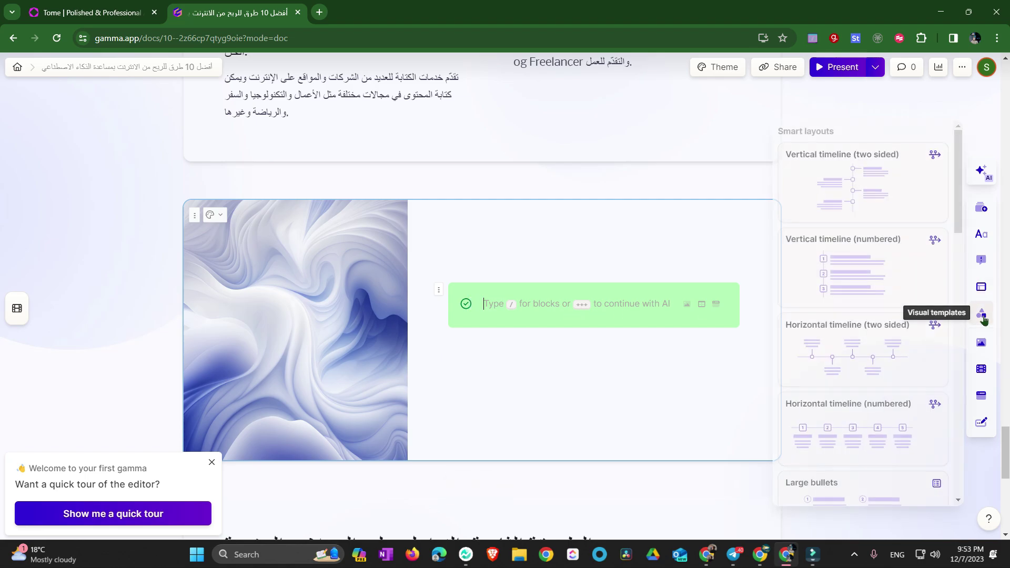
pyautogui.scroll(-1, 863, 224)
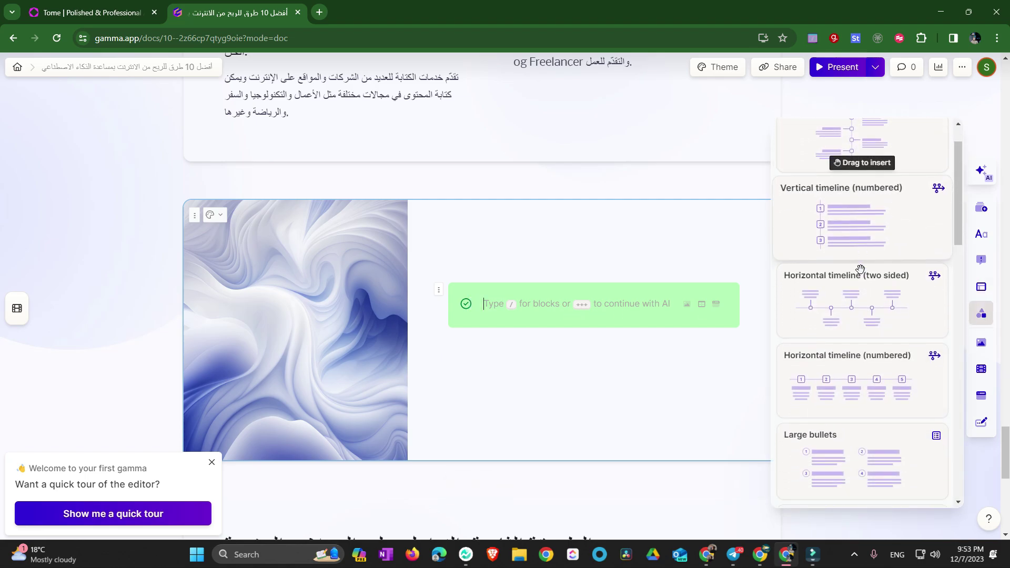
pyautogui.scroll(-4, 868, 231)
pyautogui.scroll(-1, 873, 239)
pyautogui.scroll(1, 830, 307)
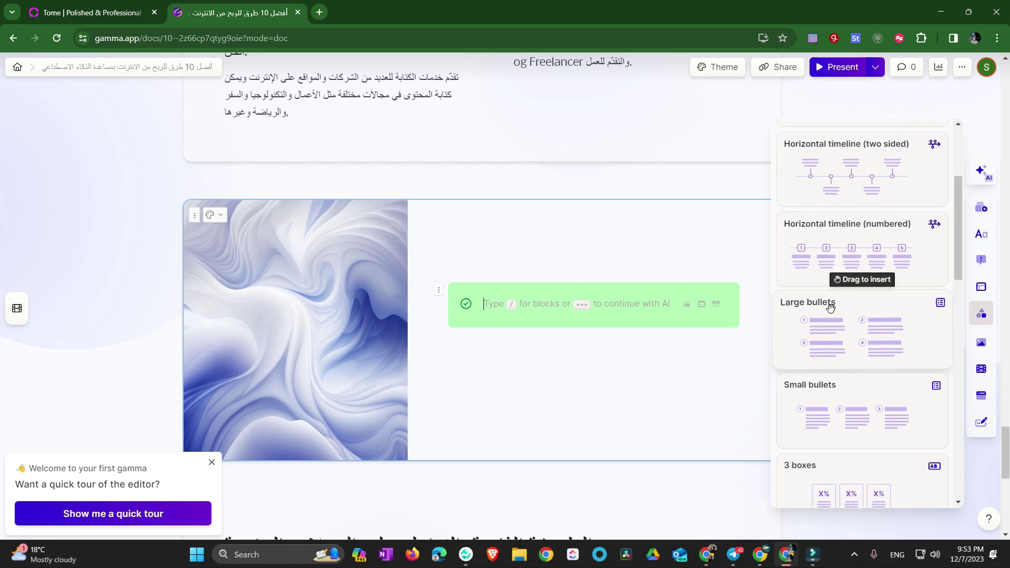
pyautogui.scroll(-1, 826, 326)
pyautogui.scroll(-2, 852, 313)
pyautogui.moveTo(845, 259); pyautogui.dragTo(613, 378)
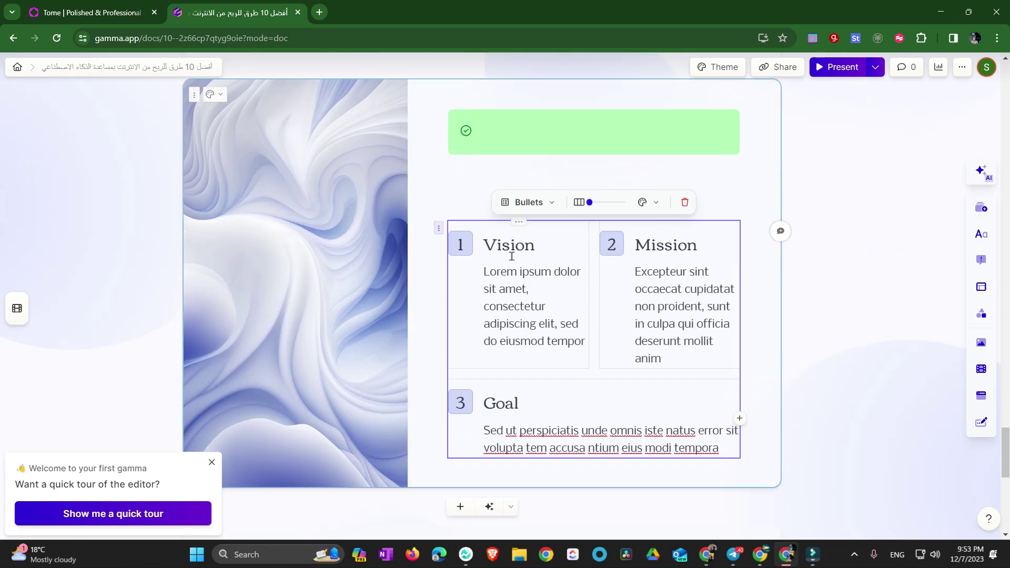
pyautogui.click(512, 256)
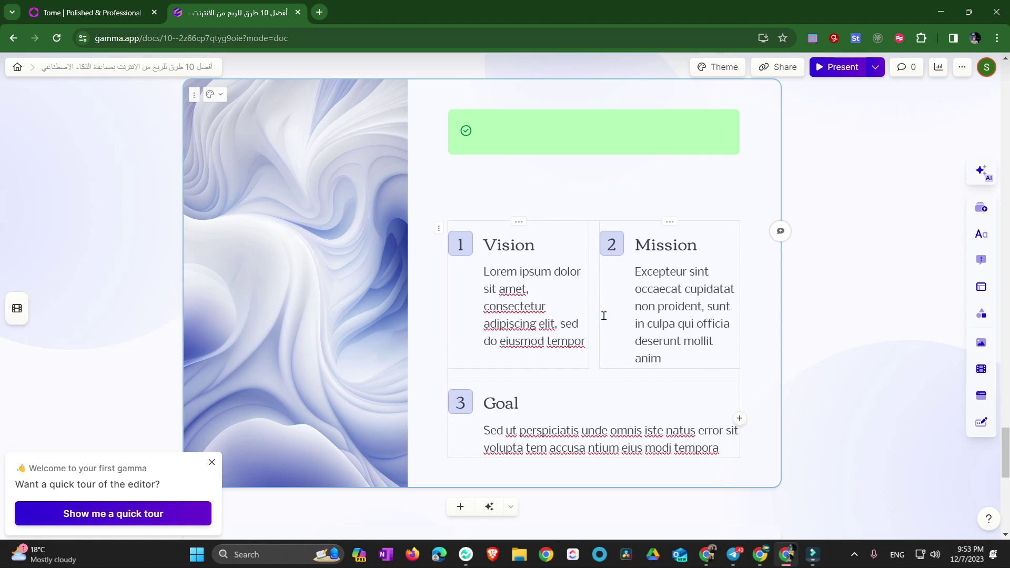
pyautogui.click(981, 342)
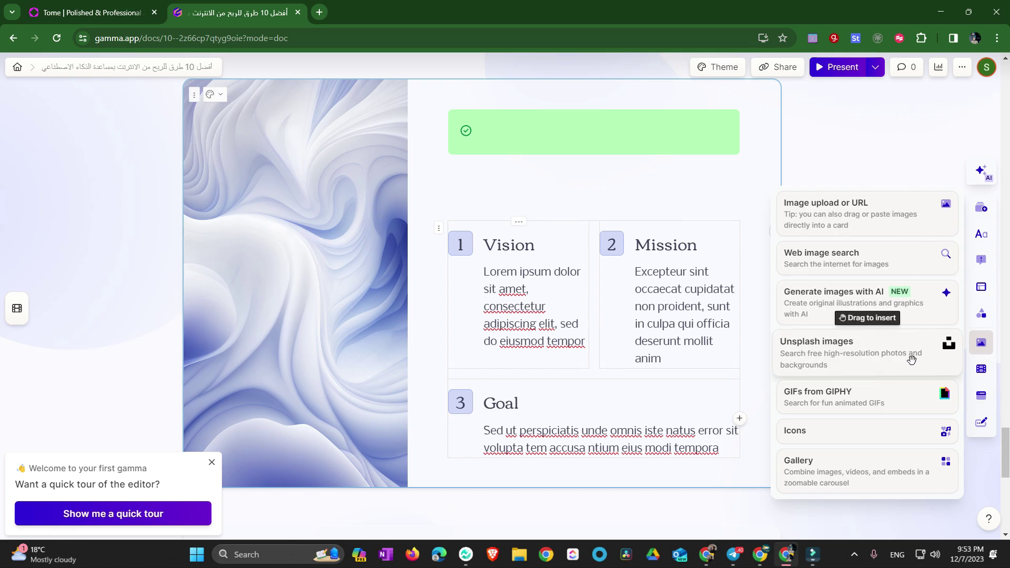
pyautogui.click(981, 374)
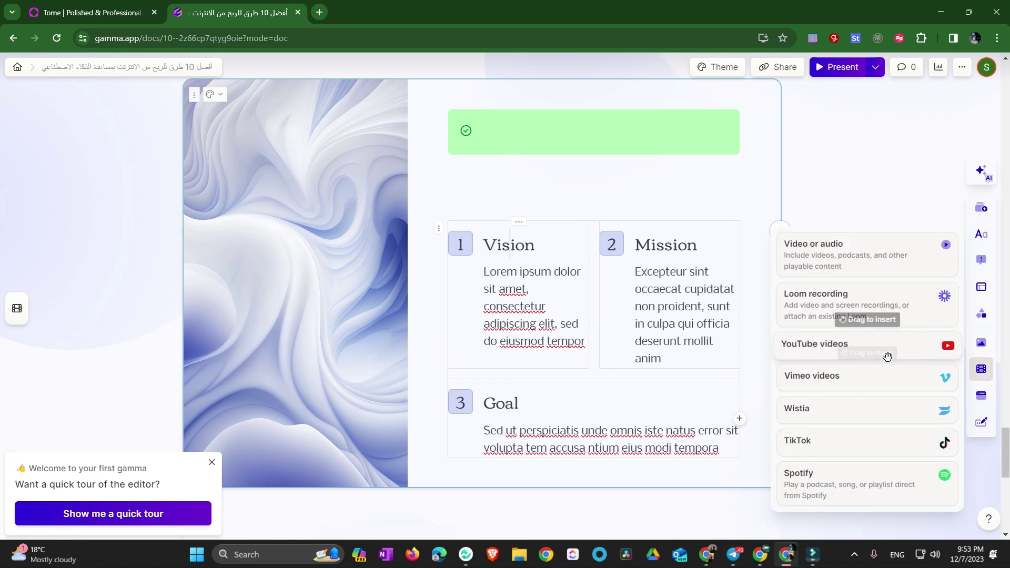
pyautogui.click(981, 395)
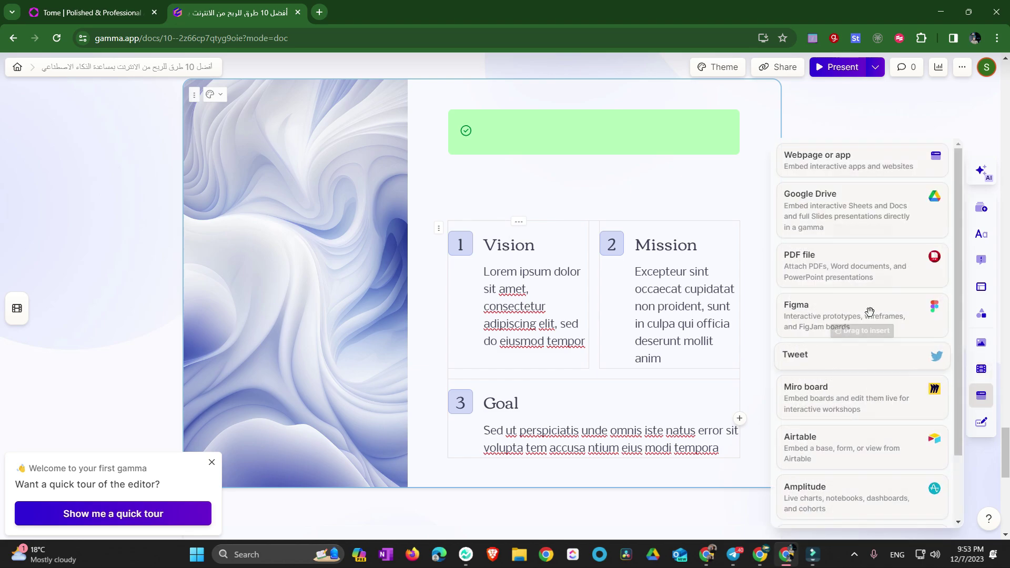
pyautogui.scroll(-2, 863, 295)
pyautogui.scroll(2, 803, 267)
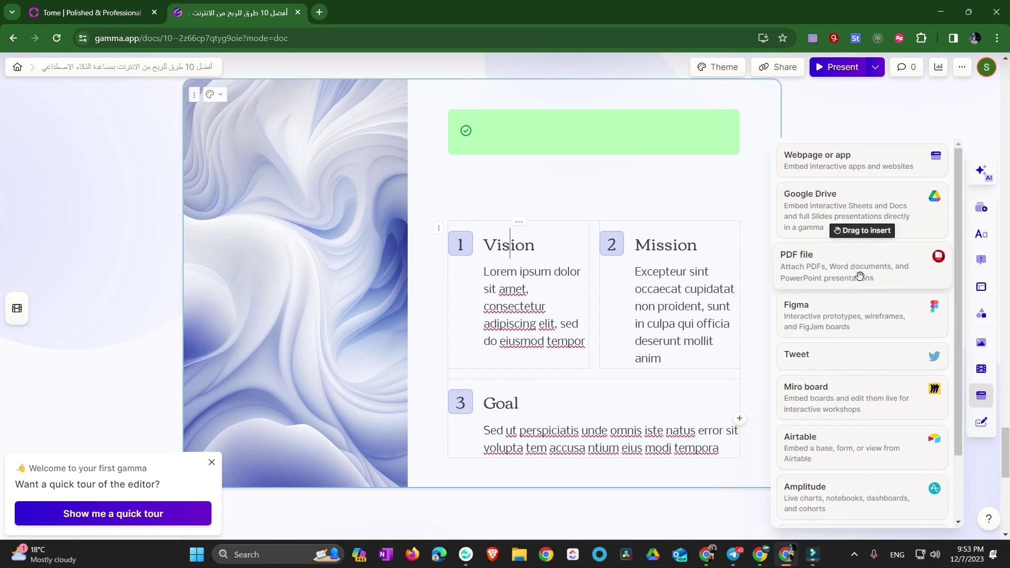
pyautogui.scroll(-2, 863, 269)
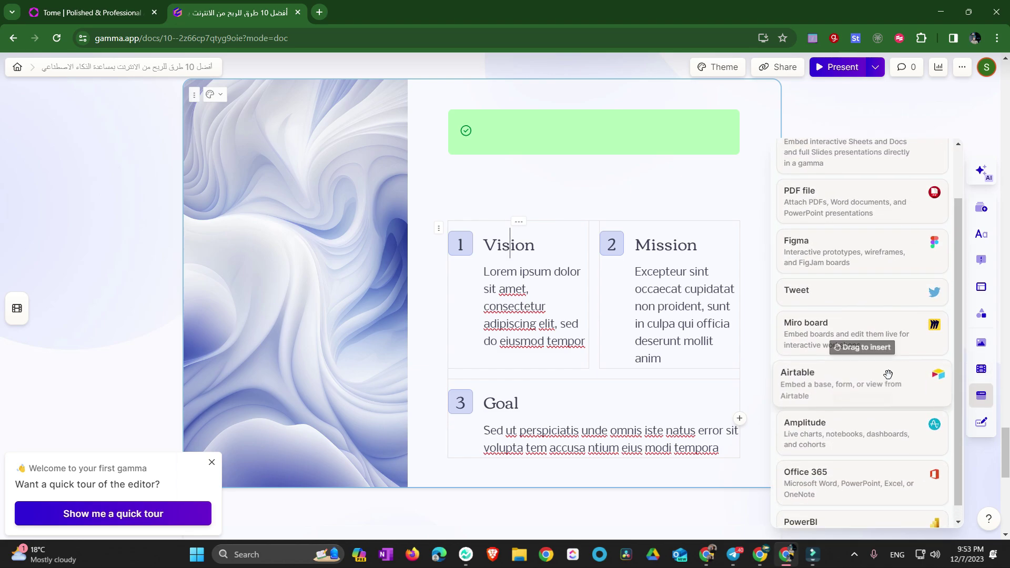
pyautogui.scroll(2, 888, 374)
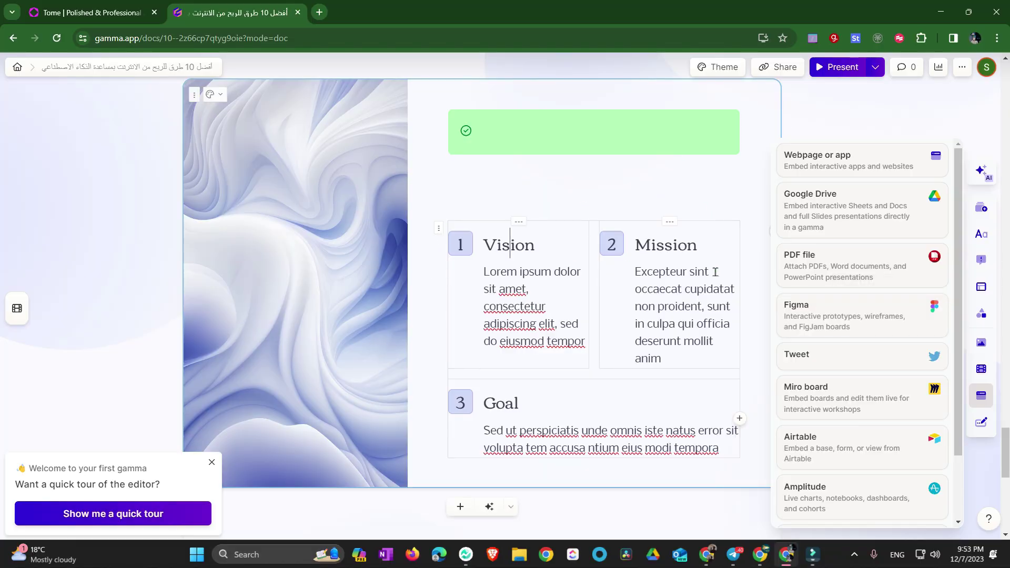
pyautogui.scroll(10, 724, 206)
pyautogui.scroll(10, 654, 248)
# Step: Copy the deck's shareable link from the Share dialog
pyautogui.scroll(10, 684, 184)
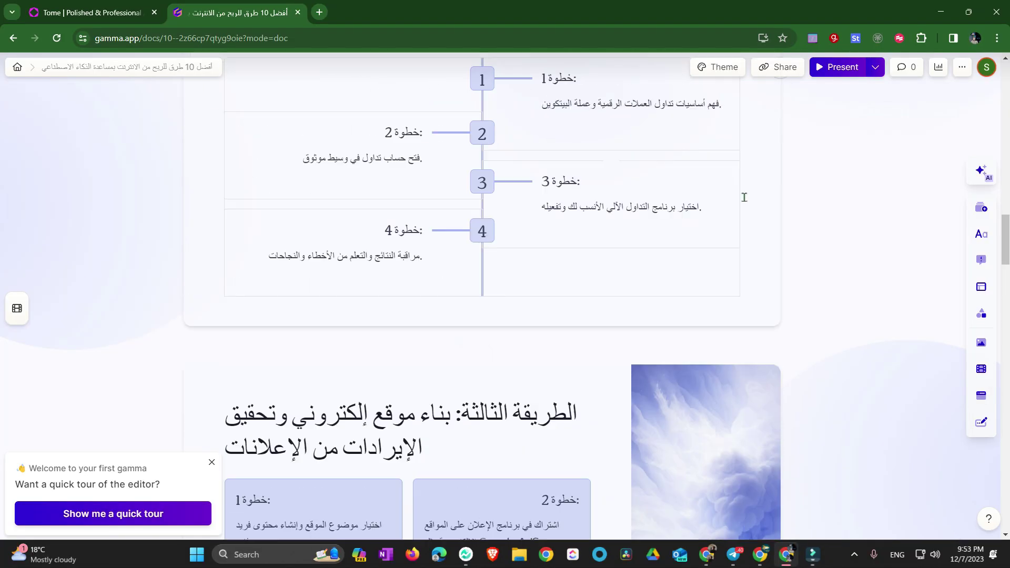
pyautogui.scroll(10, 736, 132)
pyautogui.click(778, 77)
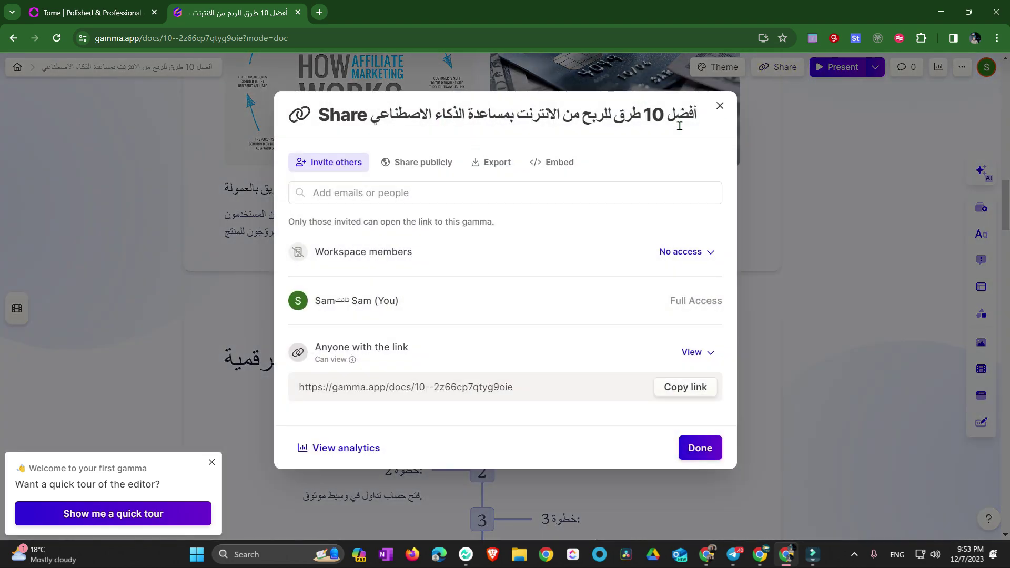
pyautogui.click(658, 388)
# Step: Load the copied link in a new browser tab, then return to the original tab
pyautogui.click(320, 12)
pyautogui.rightClick(305, 38)
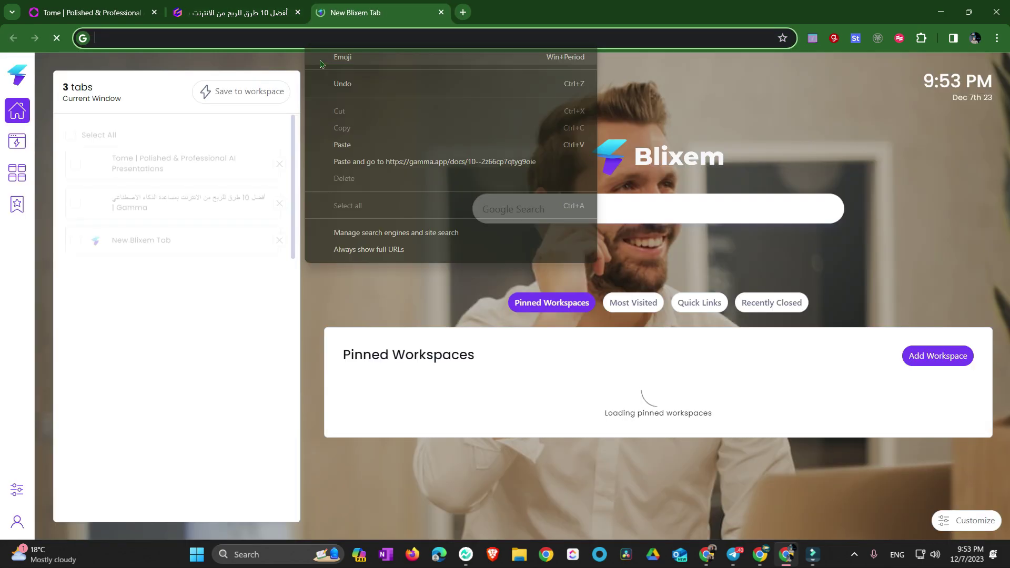
pyautogui.click(368, 160)
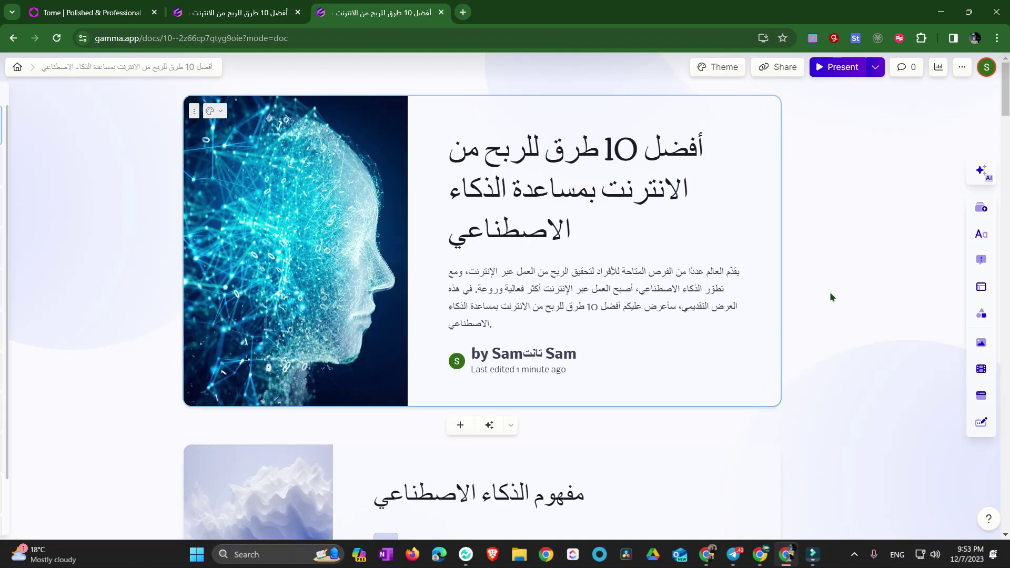
pyautogui.scroll(-5, 829, 291)
pyautogui.scroll(-10, 792, 288)
pyautogui.click(277, 12)
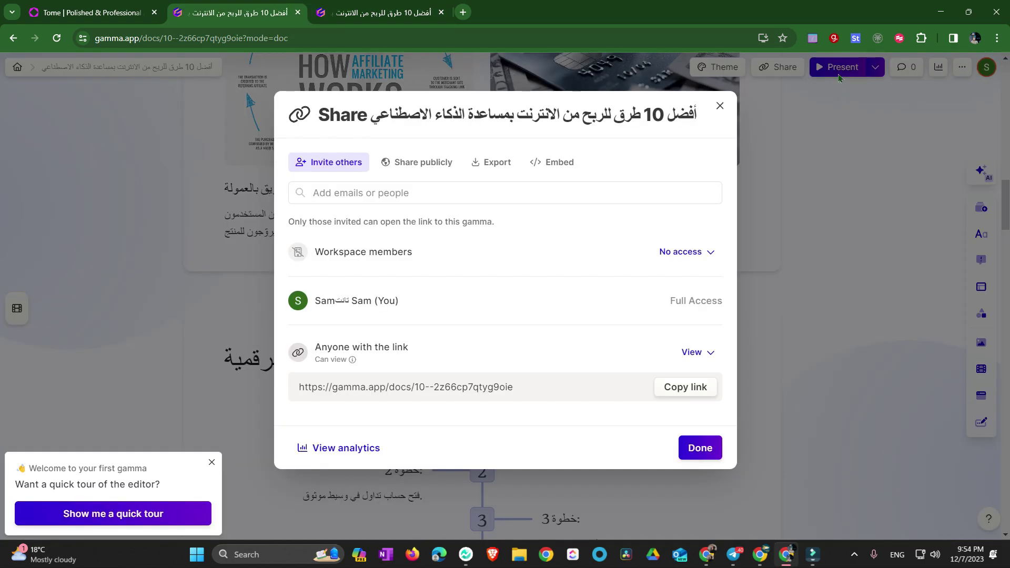
# Step: Export the Arabic deck to PowerPoint from the Export tab, then close the Share dialog
pyautogui.click(481, 162)
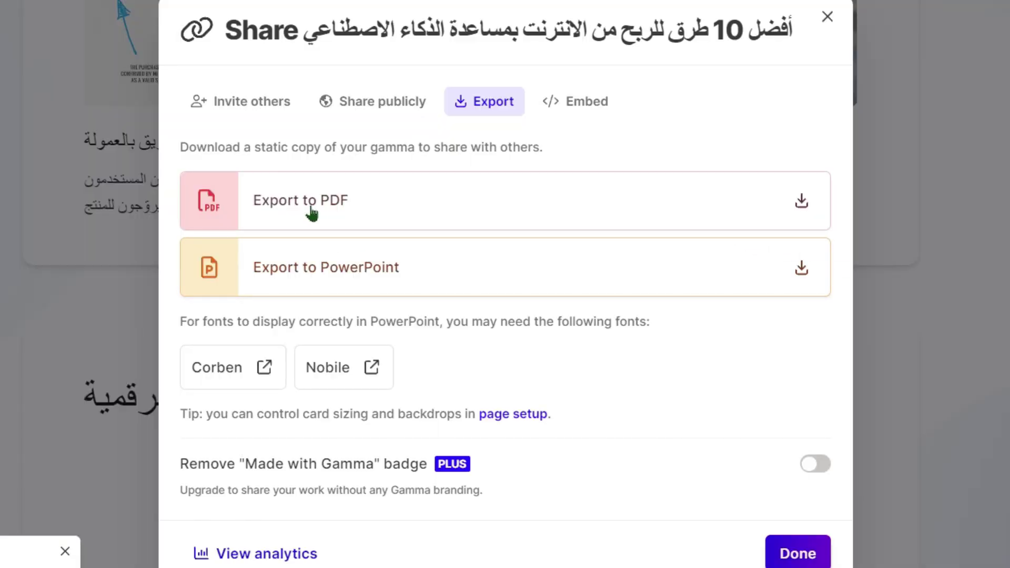
pyautogui.click(355, 278)
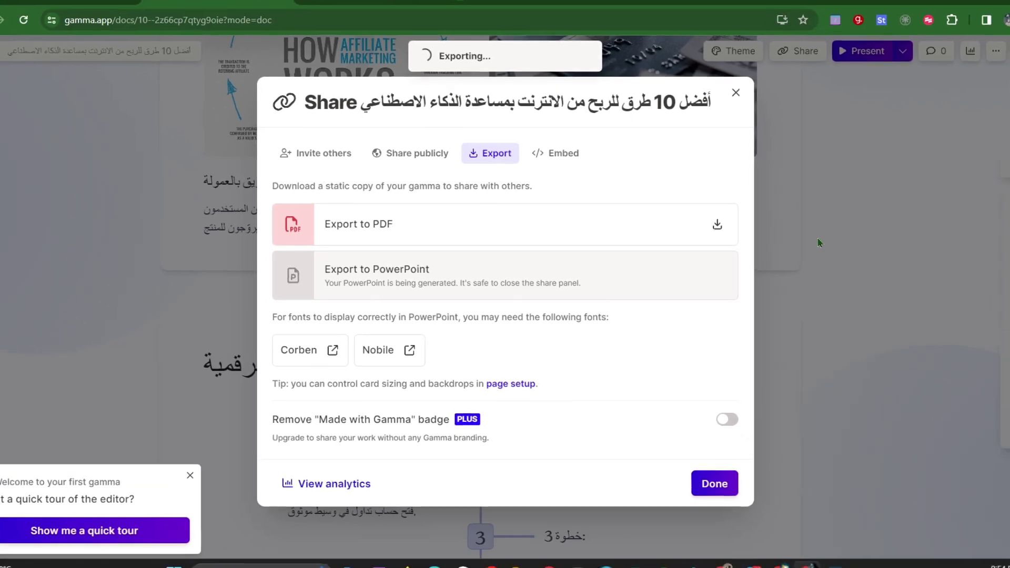
pyautogui.press('Escape')
pyautogui.scroll(1, 419, 223)
# Step: Right-align the paragraph under the basic marketing methods heading, then look over its Convert and AI options
pyautogui.moveTo(492, 248); pyautogui.dragTo(588, 249)
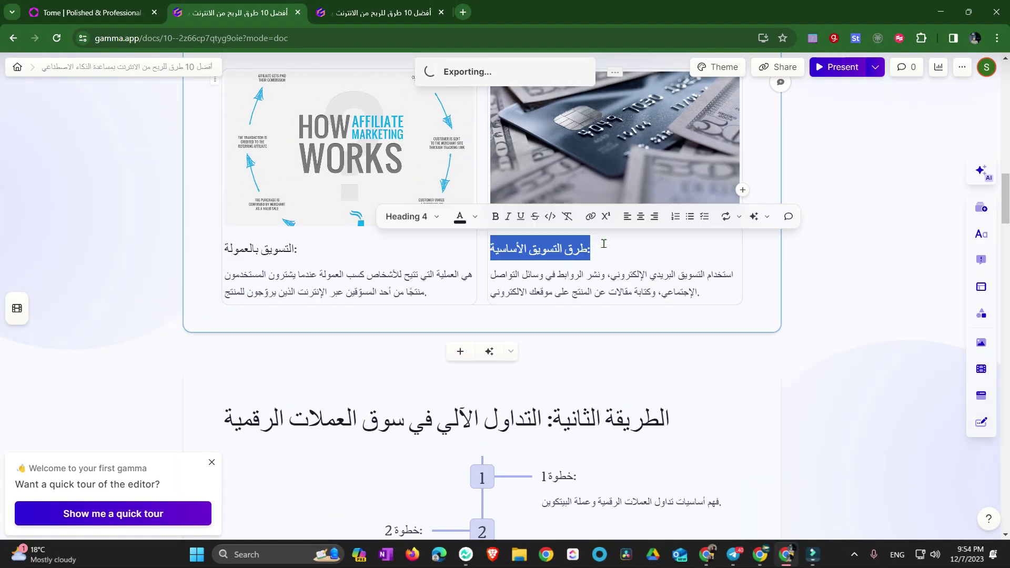
pyautogui.moveTo(734, 274); pyautogui.dragTo(705, 297)
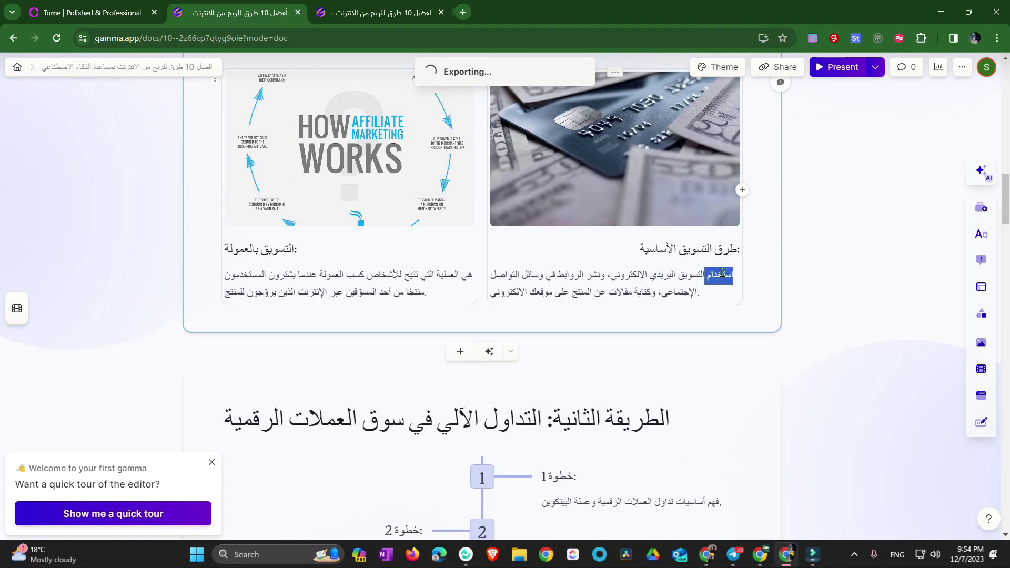
pyautogui.click(784, 251)
pyautogui.click(893, 253)
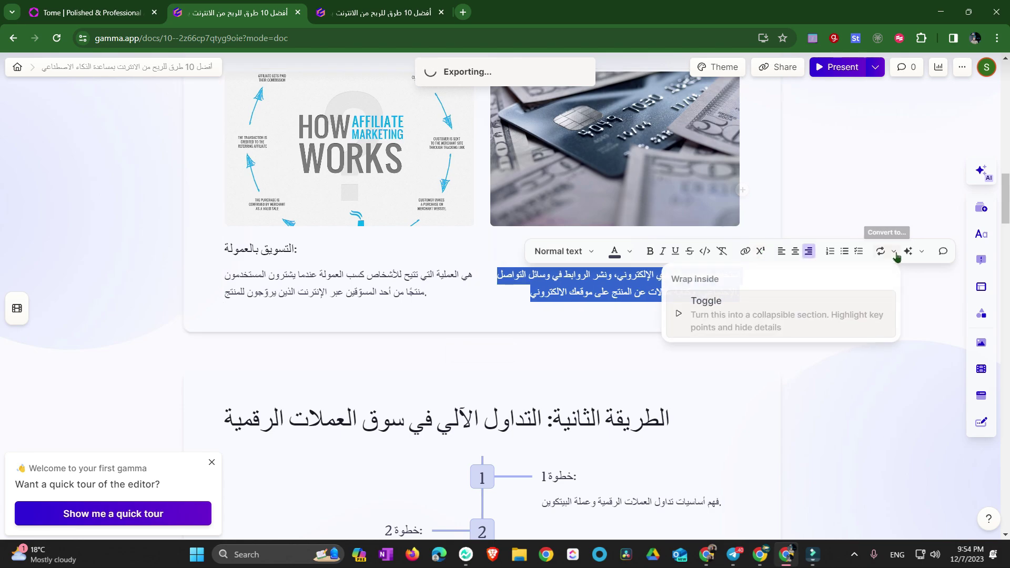
pyautogui.click(921, 251)
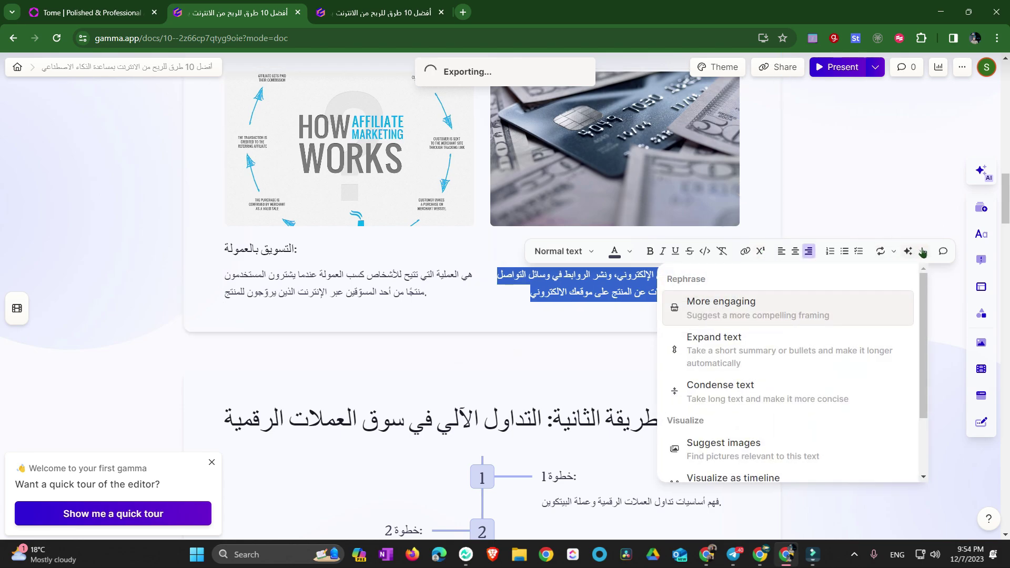
pyautogui.click(708, 292)
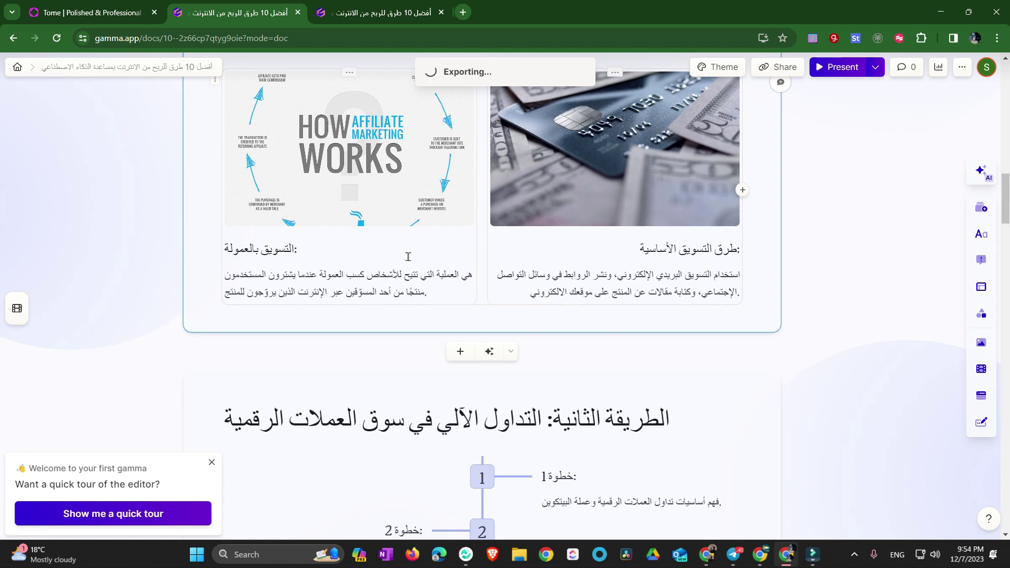
# Step: Open the downloaded 7.9 MB PowerPoint export of the deck
pyautogui.scroll(-3, 508, 279)
pyautogui.scroll(-5, 579, 273)
pyautogui.scroll(-1, 579, 273)
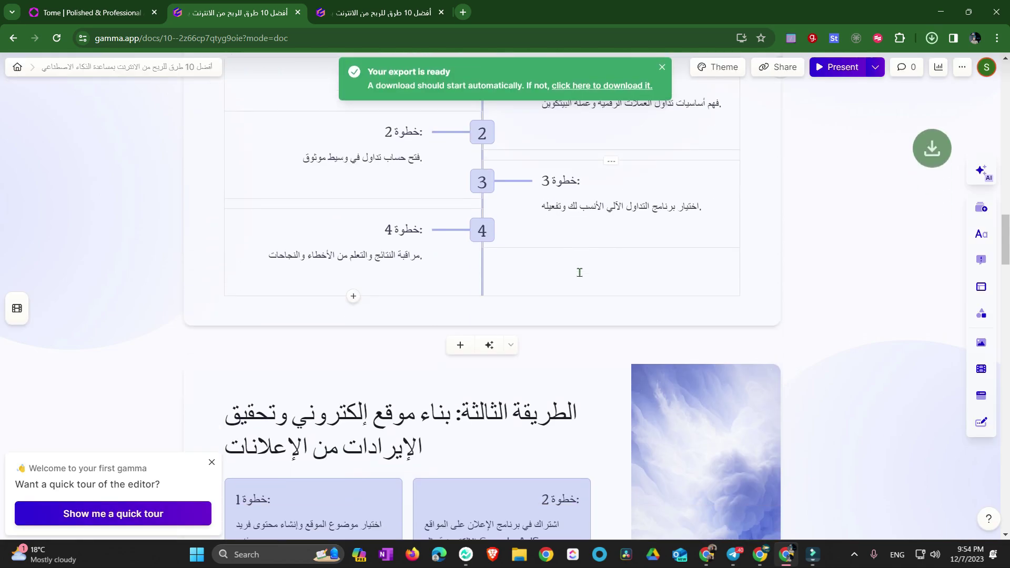
pyautogui.scroll(-8, 579, 272)
pyautogui.click(852, 78)
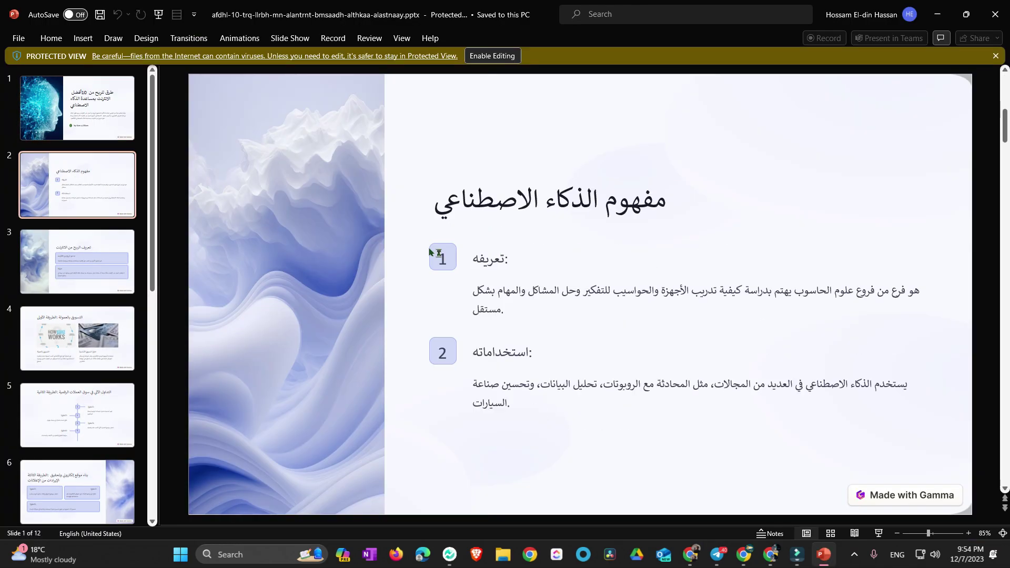
# Step: Page through slides 3 to 8 of the exported Arabic deck in PowerPoint
pyautogui.click(77, 261)
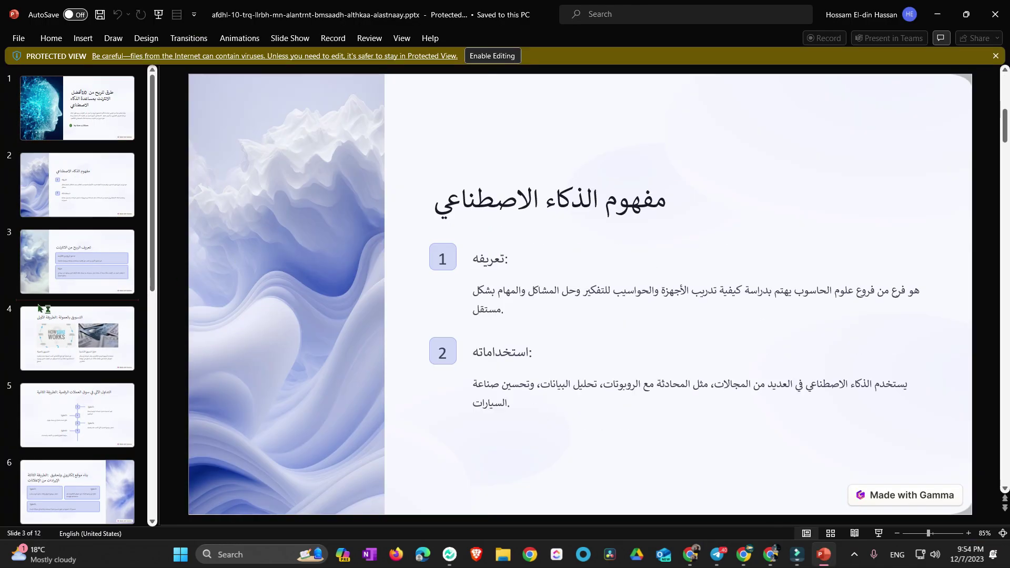
pyautogui.click(79, 339)
pyautogui.scroll(-1, 86, 374)
pyautogui.scroll(-1, 85, 373)
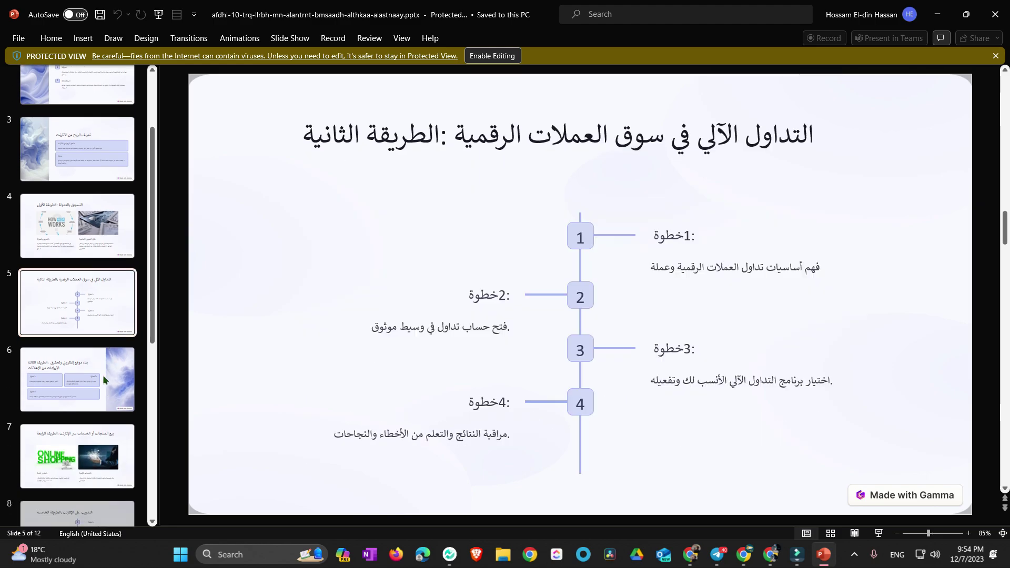
pyautogui.click(84, 374)
pyautogui.scroll(-1, 83, 376)
pyautogui.click(83, 376)
pyautogui.scroll(-1, 81, 378)
pyautogui.click(80, 379)
# Step: View slides 9 through 12, return to the title slide, and close PowerPoint
pyautogui.scroll(-1, 81, 379)
pyautogui.click(80, 382)
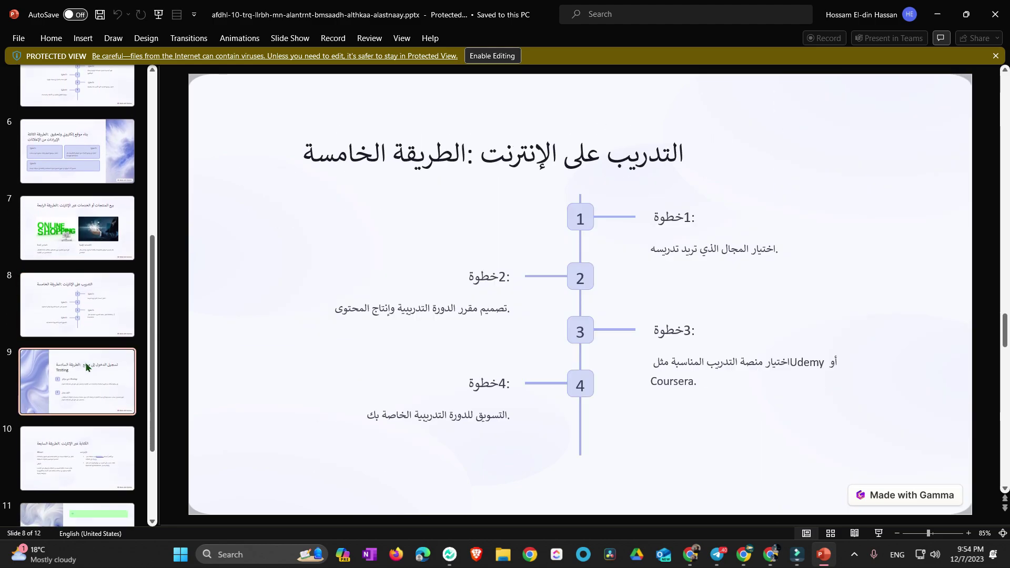
pyautogui.scroll(-1, 81, 389)
pyautogui.click(81, 400)
pyautogui.scroll(-1, 81, 405)
pyautogui.click(82, 416)
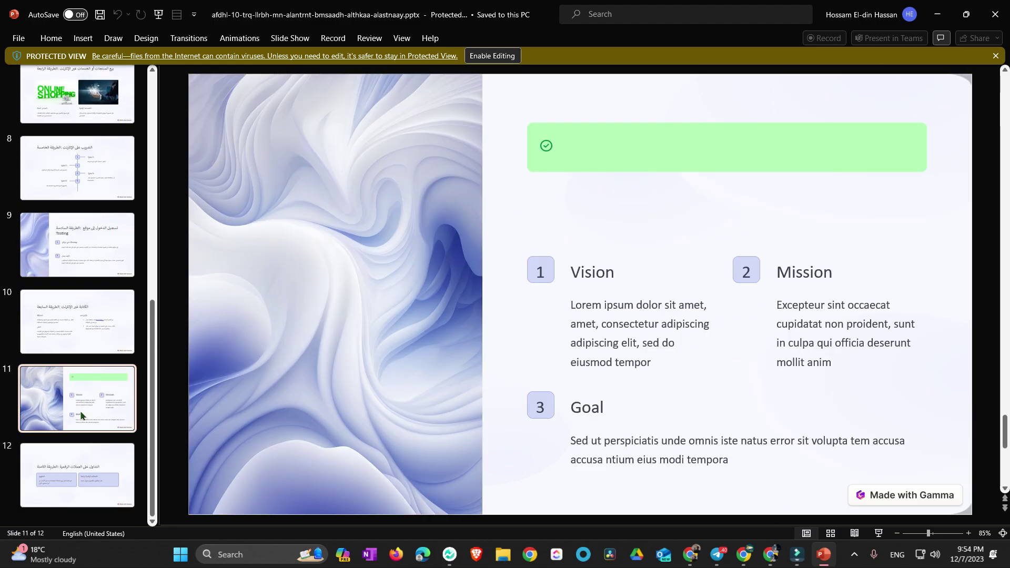
pyautogui.click(73, 458)
pyautogui.scroll(5, 114, 426)
pyautogui.scroll(2, 115, 426)
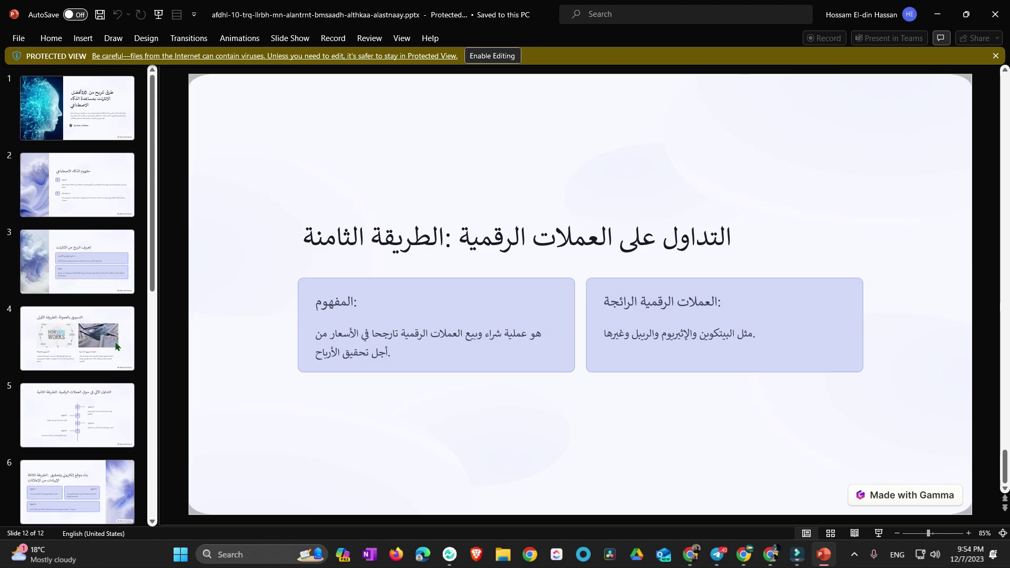
pyautogui.click(77, 108)
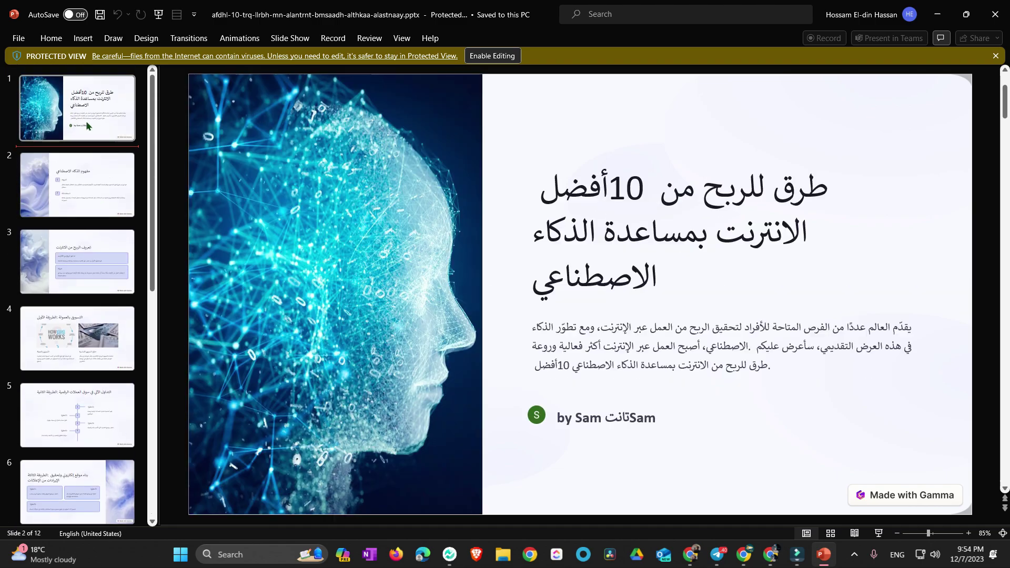
pyautogui.click(983, 10)
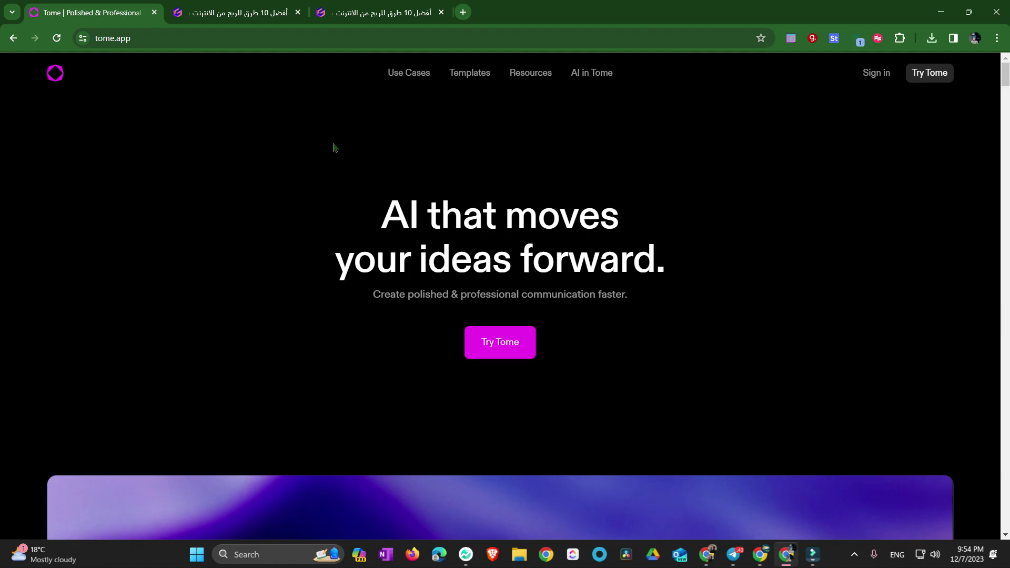
# Step: Scroll the Tome landing page and start trying Tome in a new tab
pyautogui.click(204, 17)
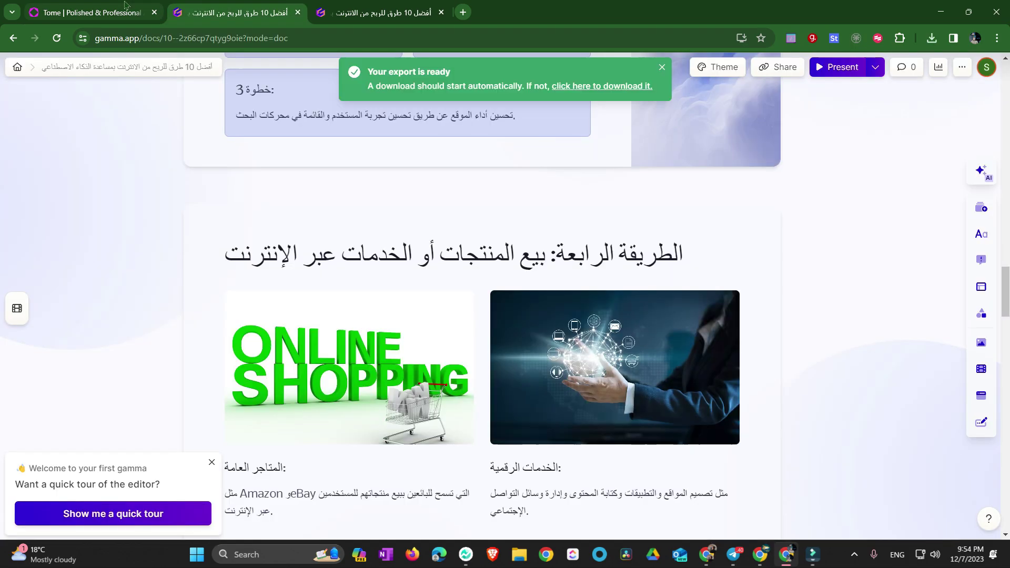
pyautogui.scroll(-10, 178, 132)
pyautogui.scroll(-10, 177, 132)
pyautogui.scroll(-5, 178, 132)
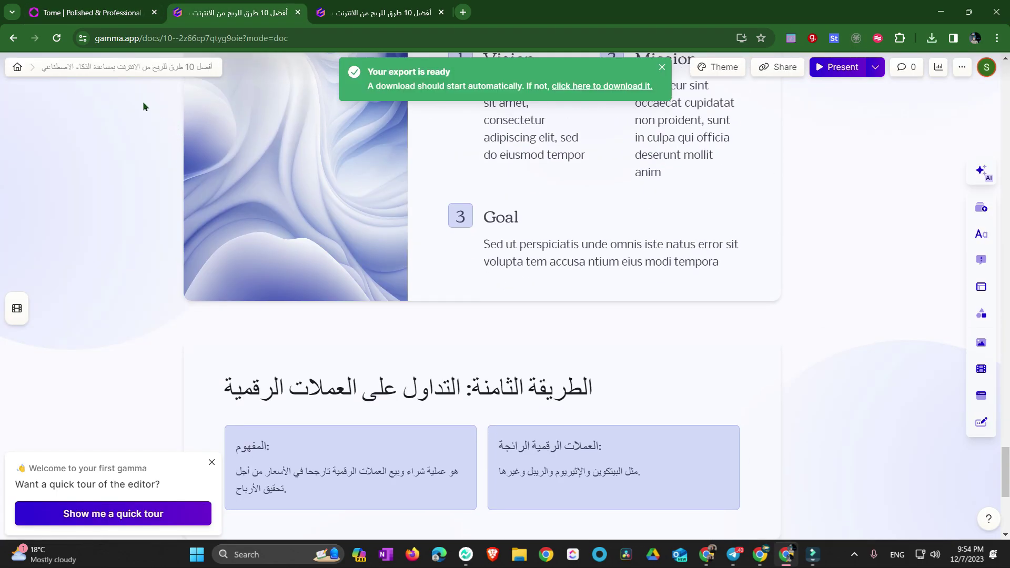
pyautogui.hotkey('ctrl', 'pageup')
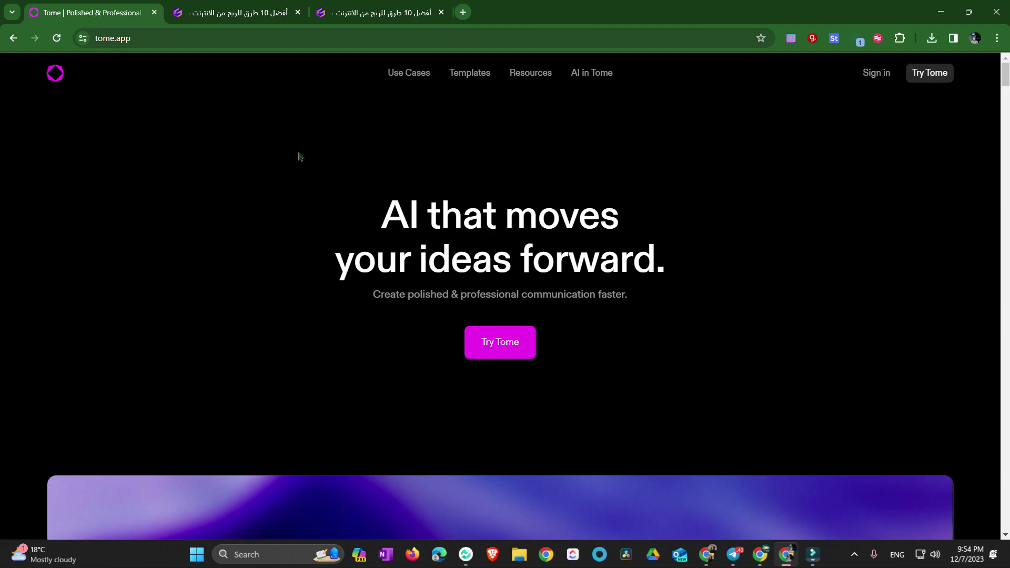
pyautogui.scroll(-5, 293, 172)
pyautogui.scroll(-5, 838, 152)
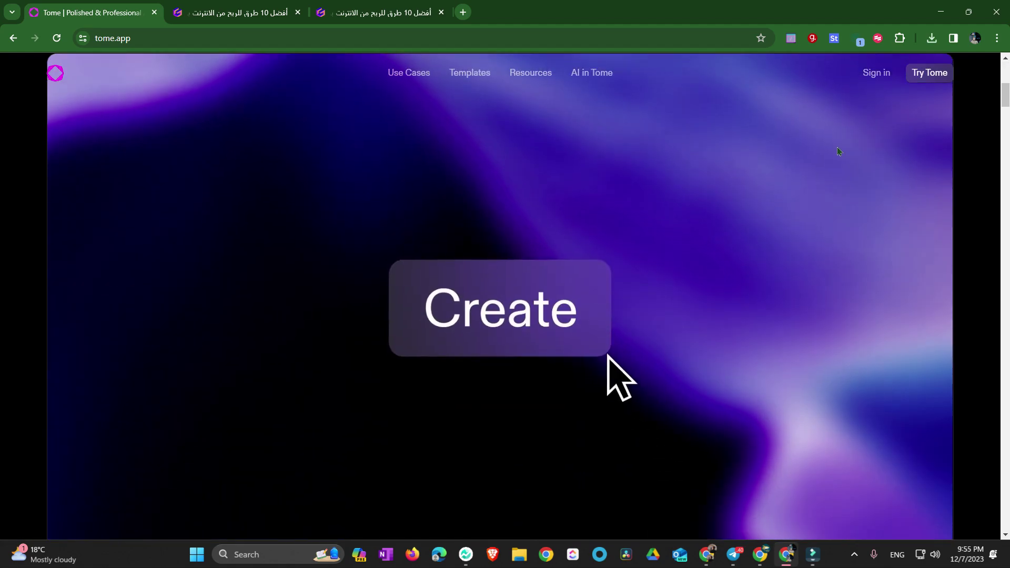
pyautogui.click(920, 74)
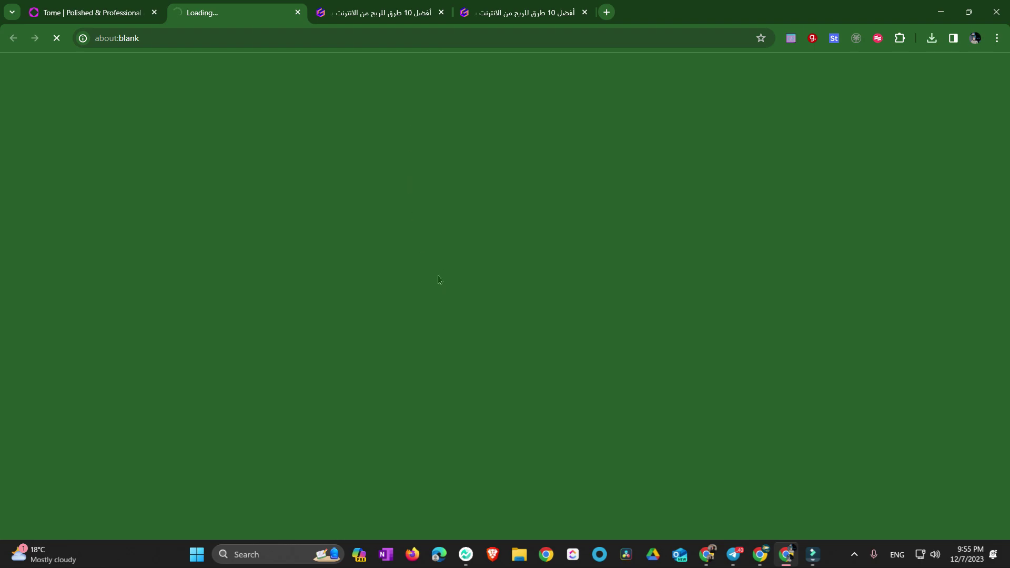
# Step: Switch to the Boardmix homepage tab and show it full screen
pyautogui.hotkey('ctrl', 'pageup')
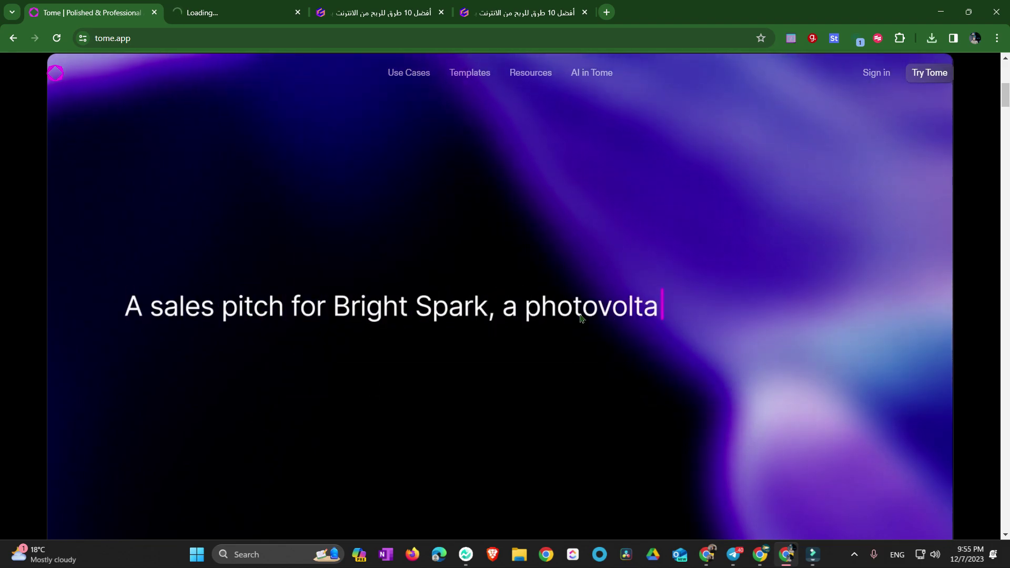
pyautogui.hotkey('ctrl', 'Tab')
pyautogui.press('F11')
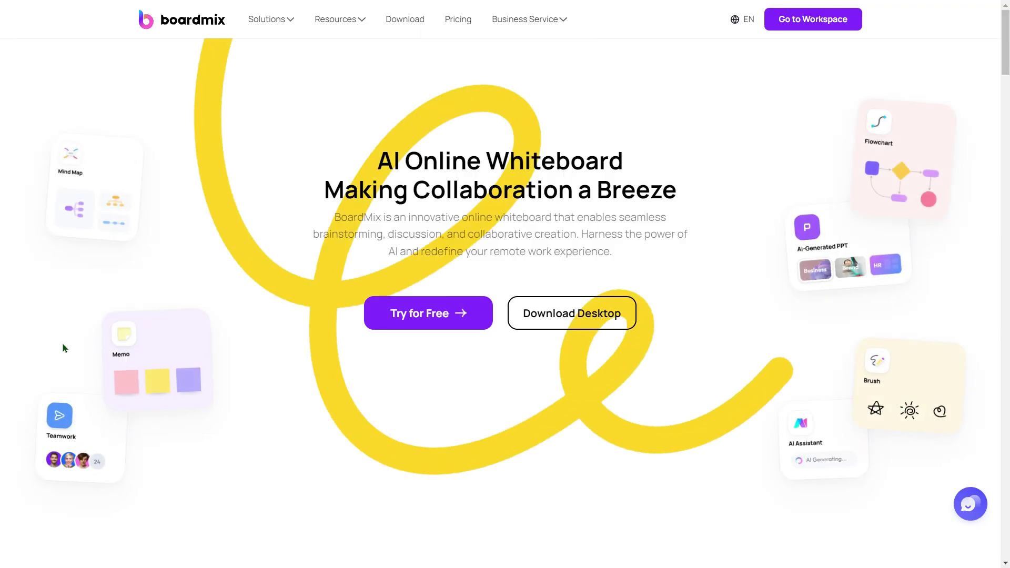
# Step: Scroll down through the Boardmix landing page's feature showcases
pyautogui.scroll(-5, 63, 348)
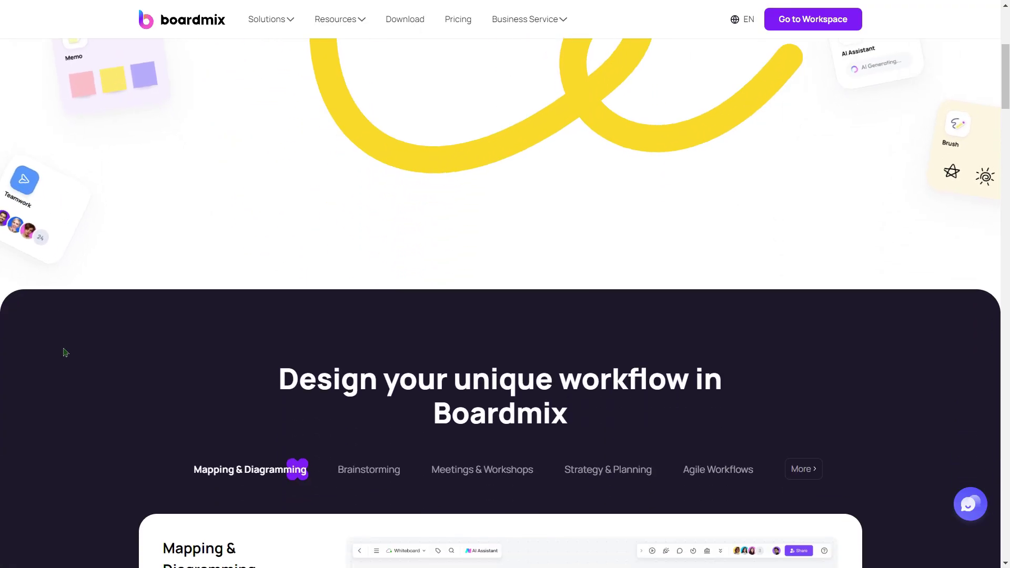
pyautogui.scroll(-8, 67, 352)
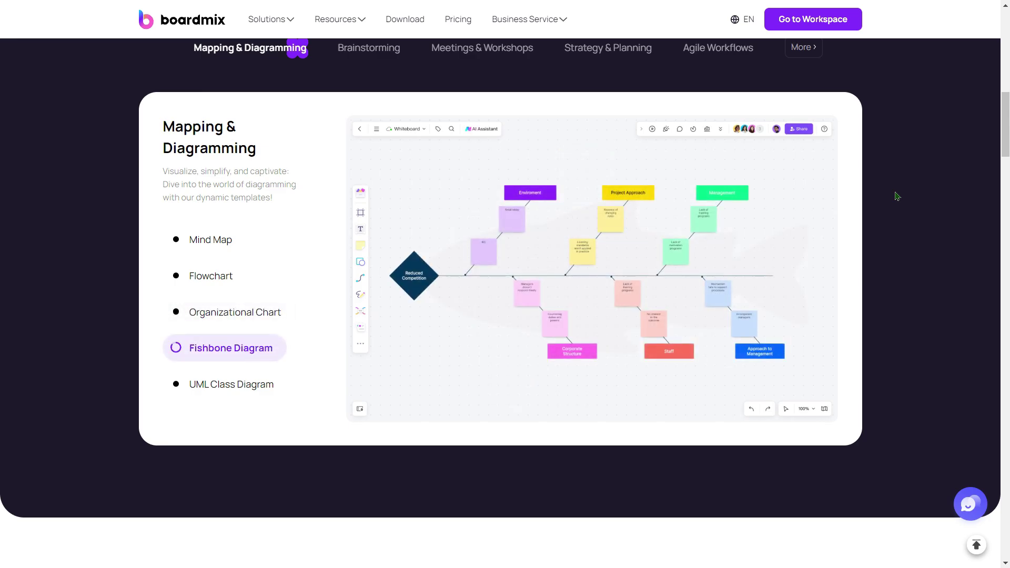
pyautogui.scroll(-5, 896, 196)
pyautogui.scroll(-5, 897, 196)
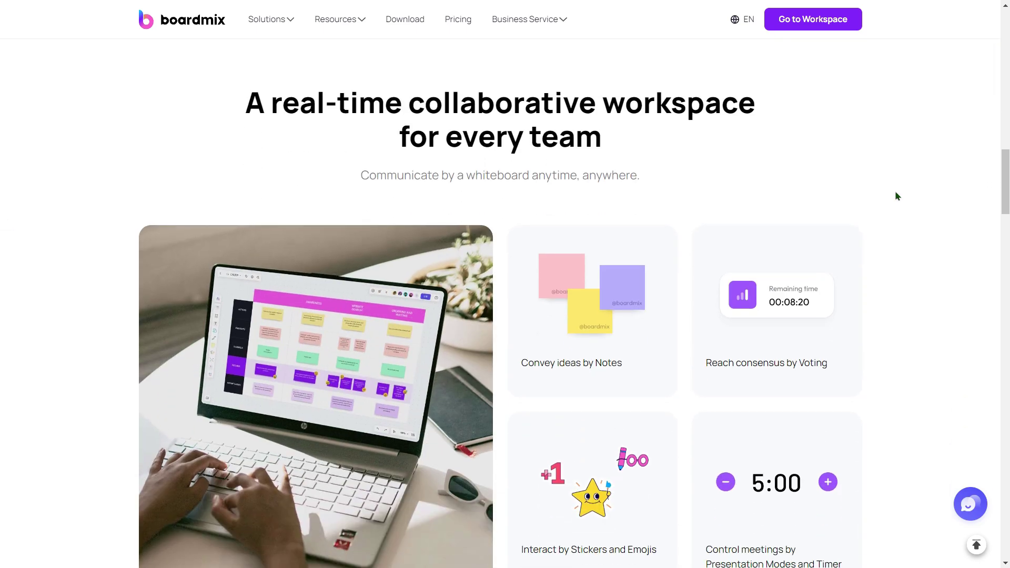
pyautogui.scroll(-8, 902, 194)
pyautogui.scroll(-5, 904, 194)
pyautogui.scroll(-2, 906, 196)
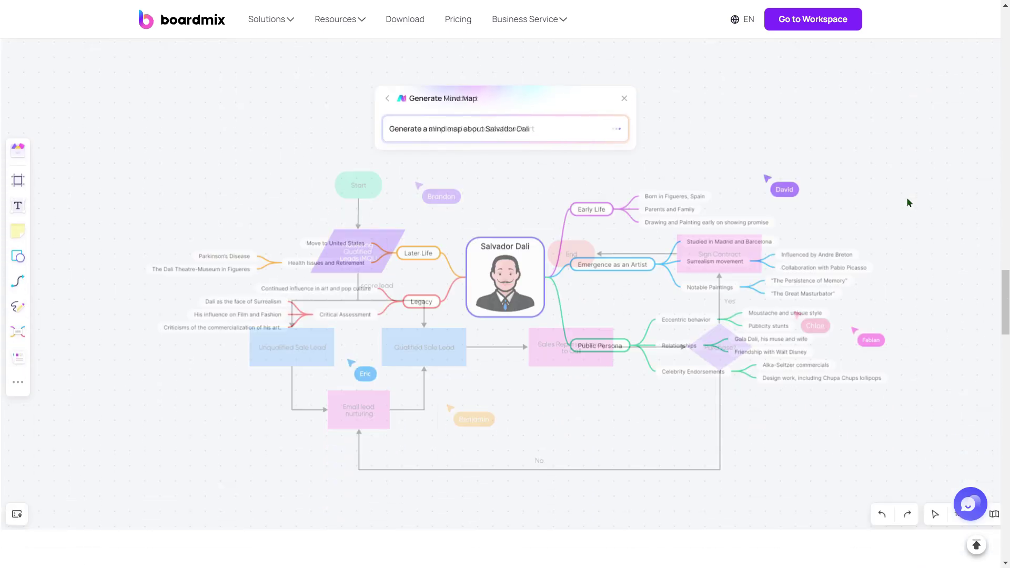
pyautogui.scroll(-1, 906, 196)
pyautogui.moveTo(892, 146); pyautogui.dragTo(903, 215)
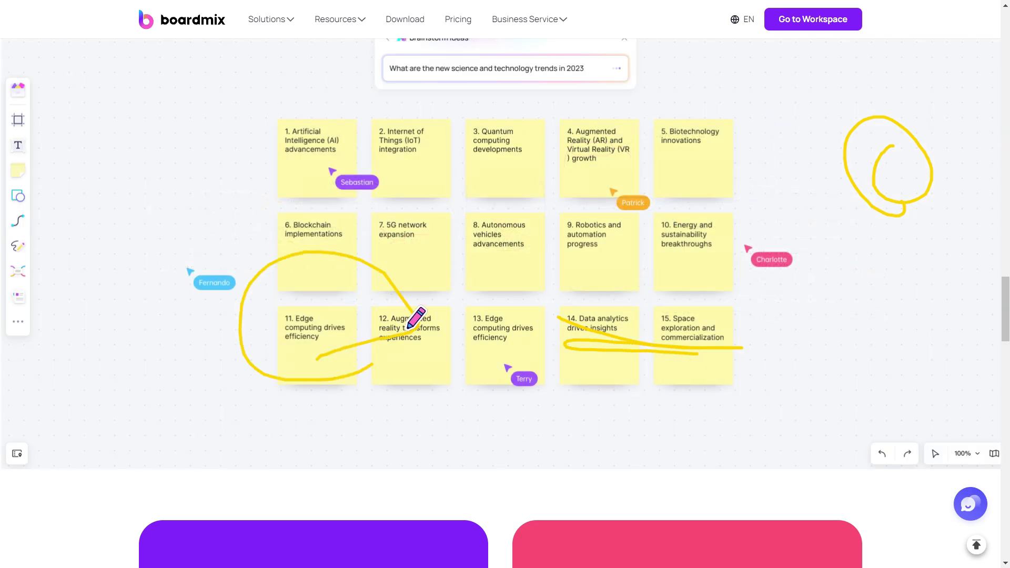
pyautogui.scroll(-8, 421, 328)
pyautogui.scroll(-4, 480, 309)
pyautogui.scroll(-7, 477, 291)
pyautogui.scroll(-3, 477, 291)
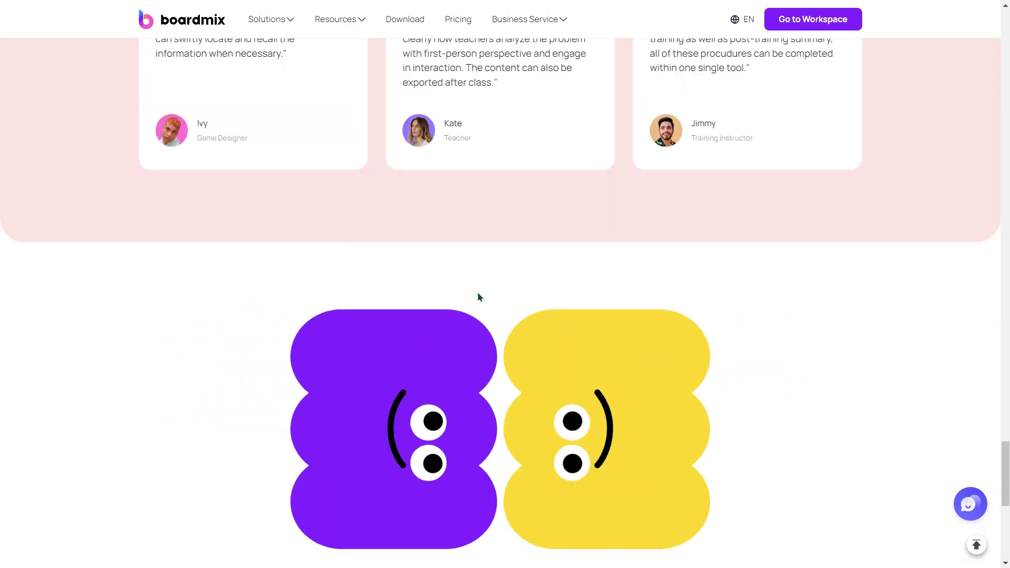
# Step: Scroll back to the top of the Boardmix homepage and exit fullscreen
pyautogui.scroll(20, 478, 291)
pyautogui.scroll(5, 481, 295)
pyautogui.scroll(5, 526, 268)
pyautogui.scroll(5, 568, 254)
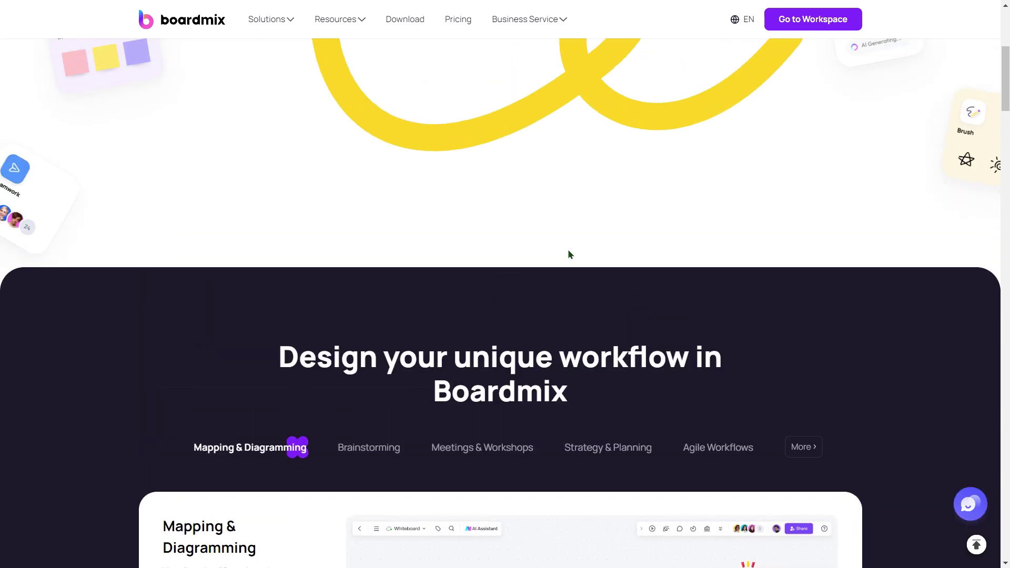
pyautogui.scroll(5, 557, 245)
pyautogui.press('F11')
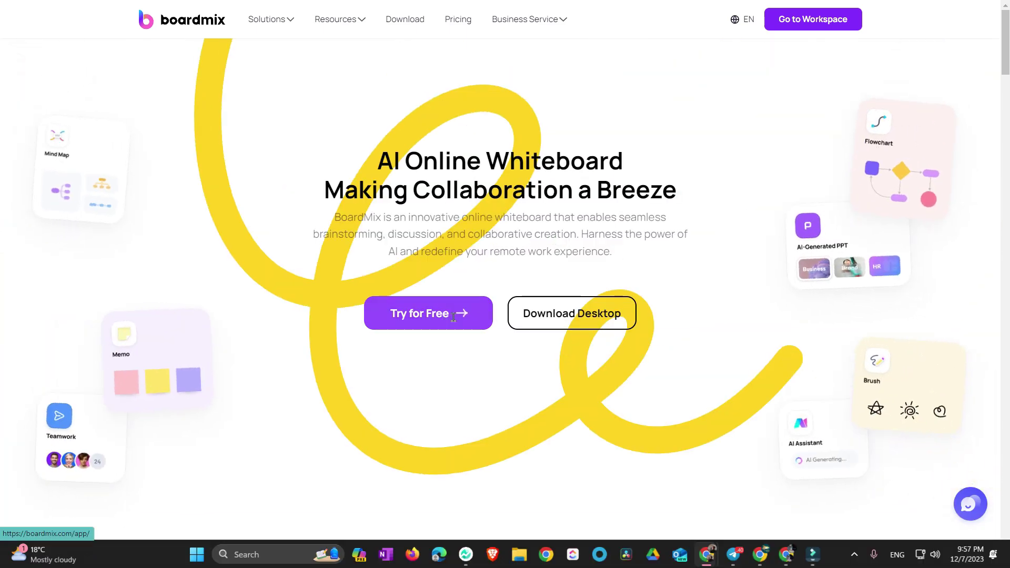
# Step: Open appsumo.com in a new tab, search 'board', and open the Boardmix deal
pyautogui.click(317, 13)
pyautogui.write('a')
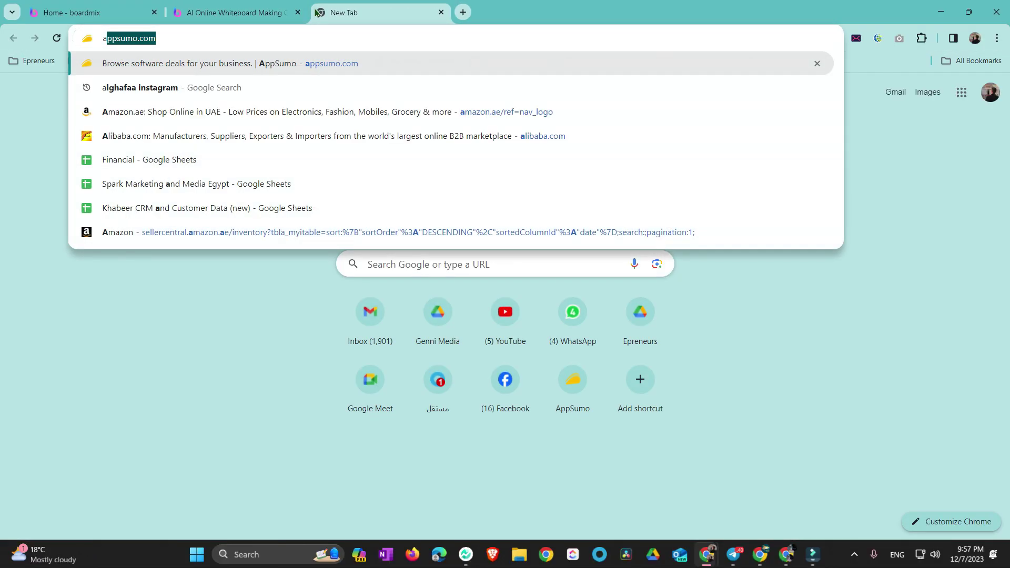
pyautogui.write('pp')
pyautogui.press('Return')
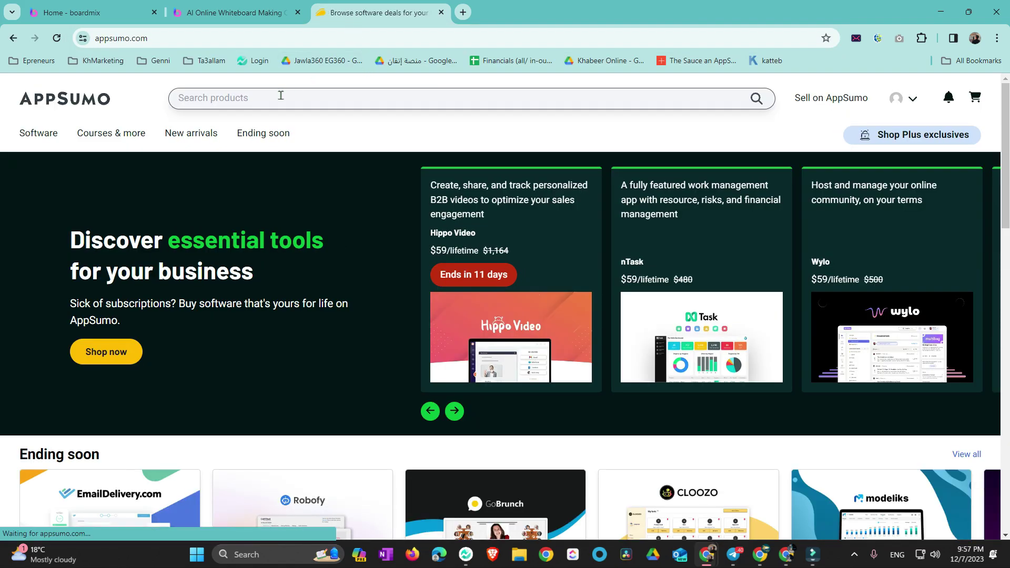
pyautogui.click(280, 95)
pyautogui.write('boa')
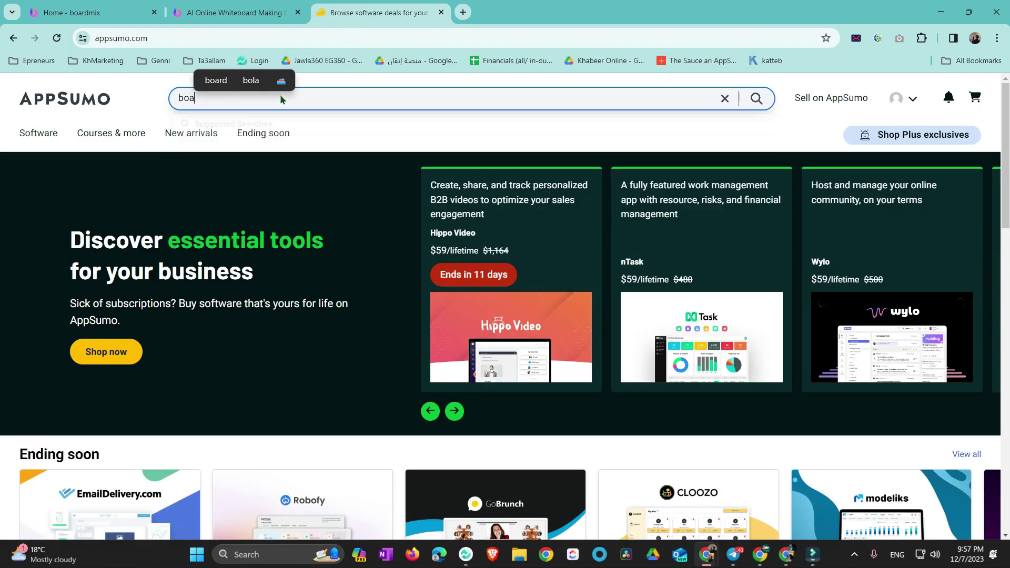
pyautogui.write('rd')
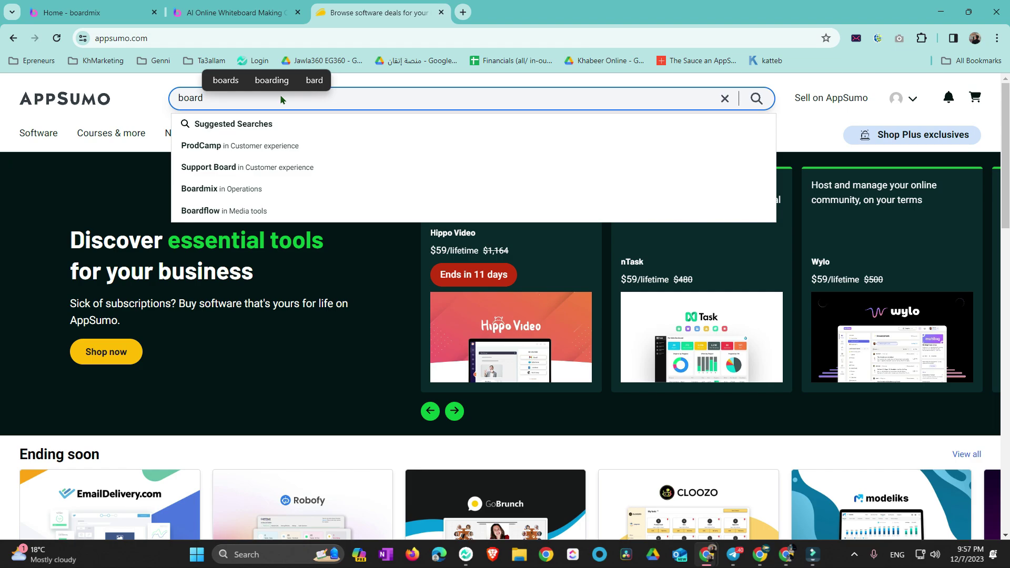
pyautogui.click(199, 189)
# Step: Review the license tiers' 600 GB storage, 1,500 AI points and 3 team members, then return to Boardmix
pyautogui.scroll(-5, 0, 389)
pyautogui.scroll(-5, 0, 390)
pyautogui.scroll(-3, 0, 389)
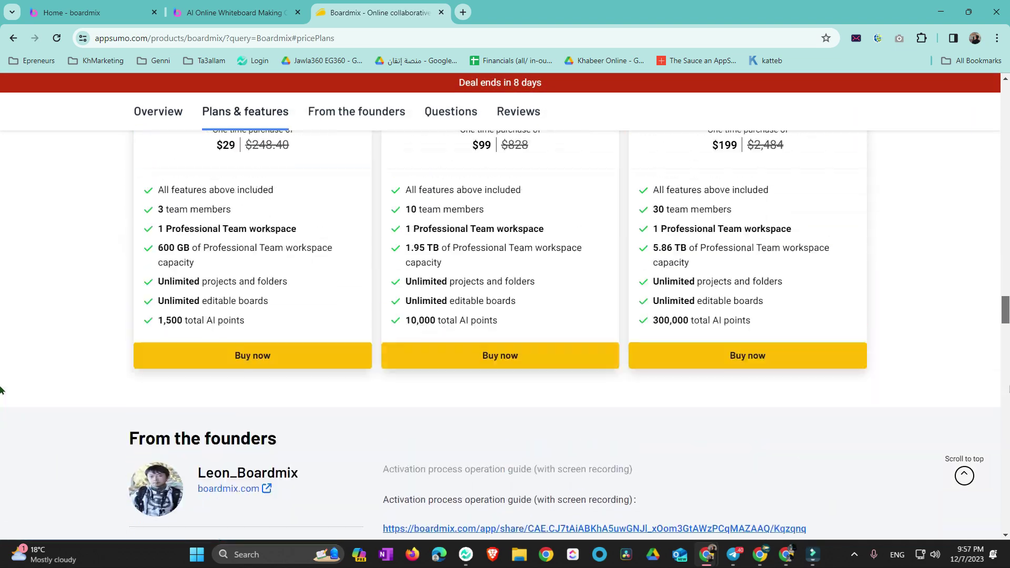
pyautogui.scroll(3, 315, 389)
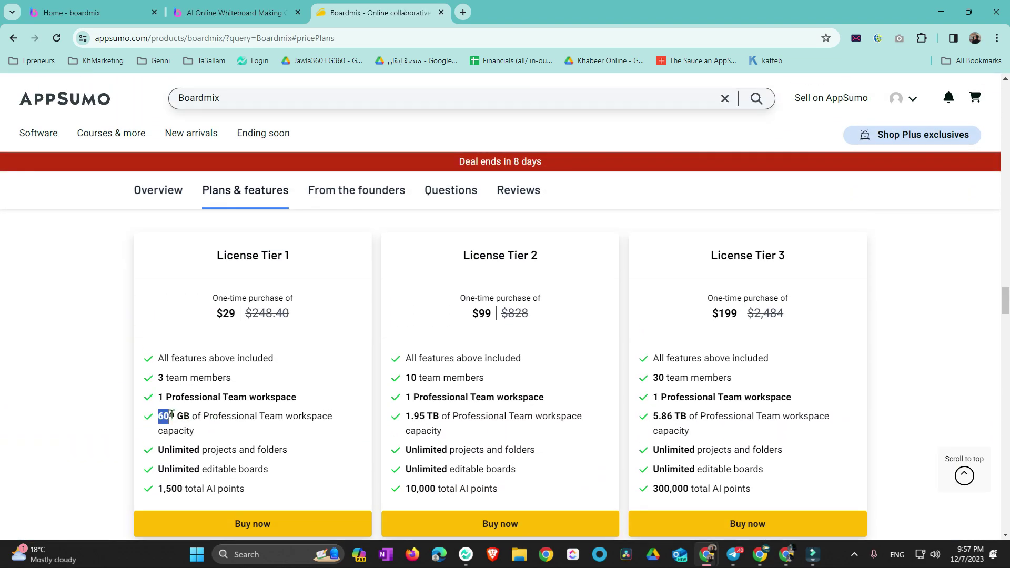
pyautogui.tripleClick(167, 416)
pyautogui.click(219, 427)
pyautogui.tripleClick(194, 487)
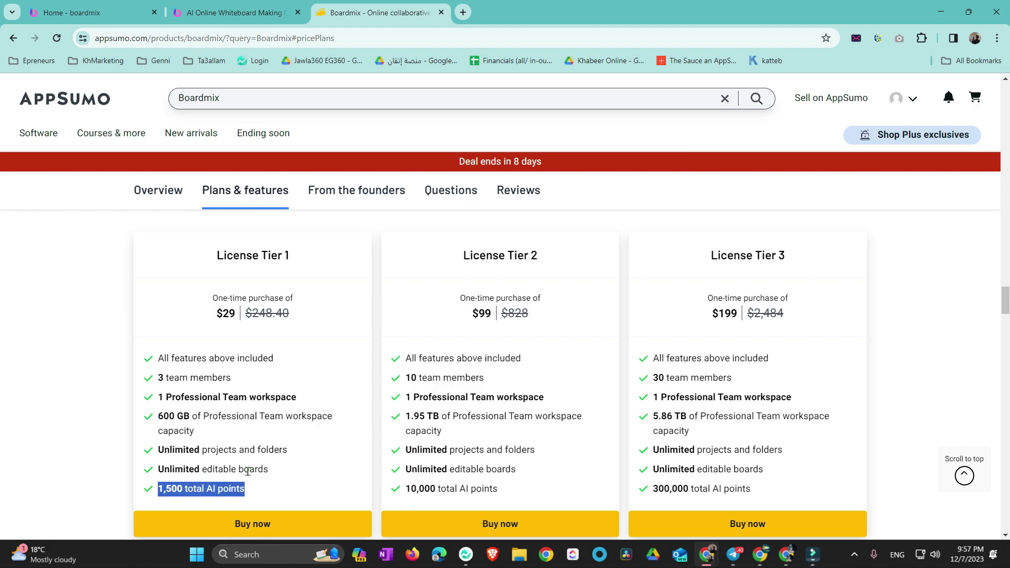
pyautogui.click(230, 483)
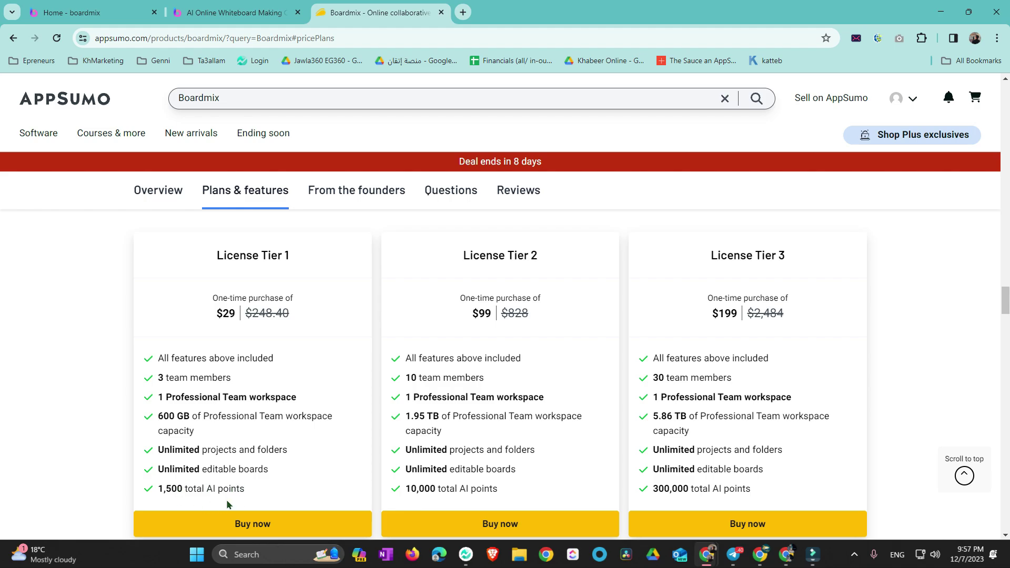
pyautogui.tripleClick(197, 377)
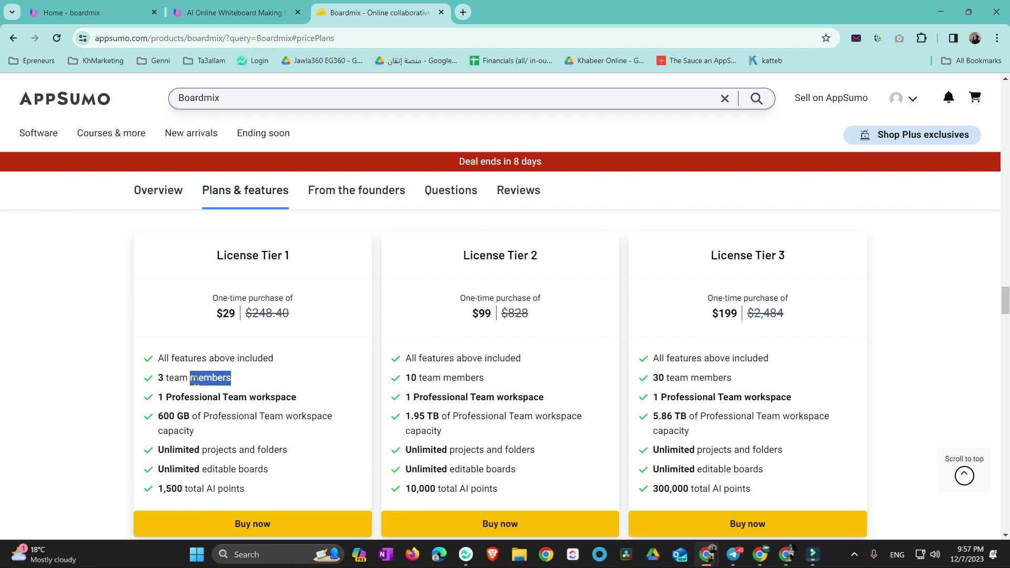
pyautogui.click(234, 312)
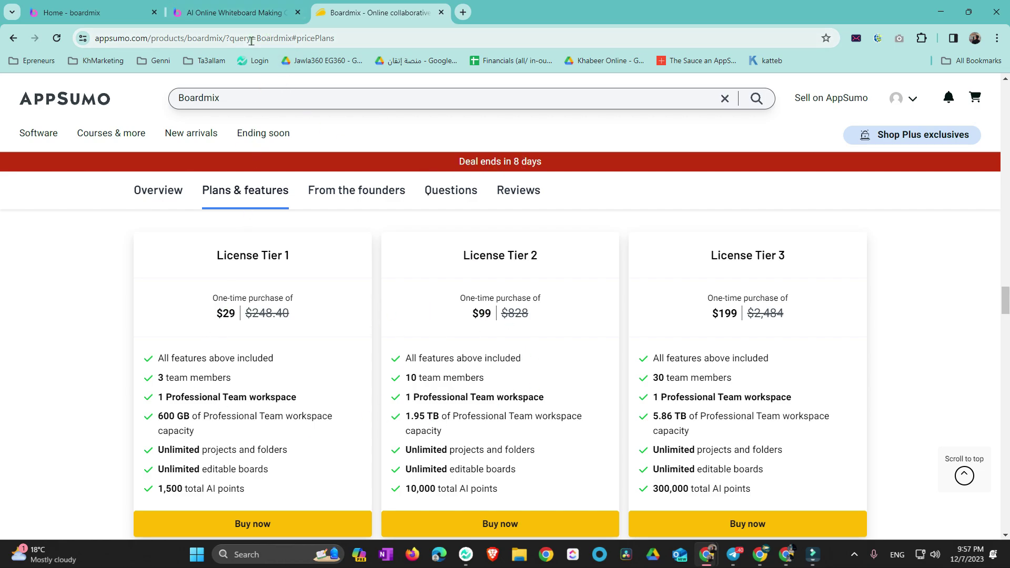
pyautogui.hotkey('ctrl', 'shift', 'Tab')
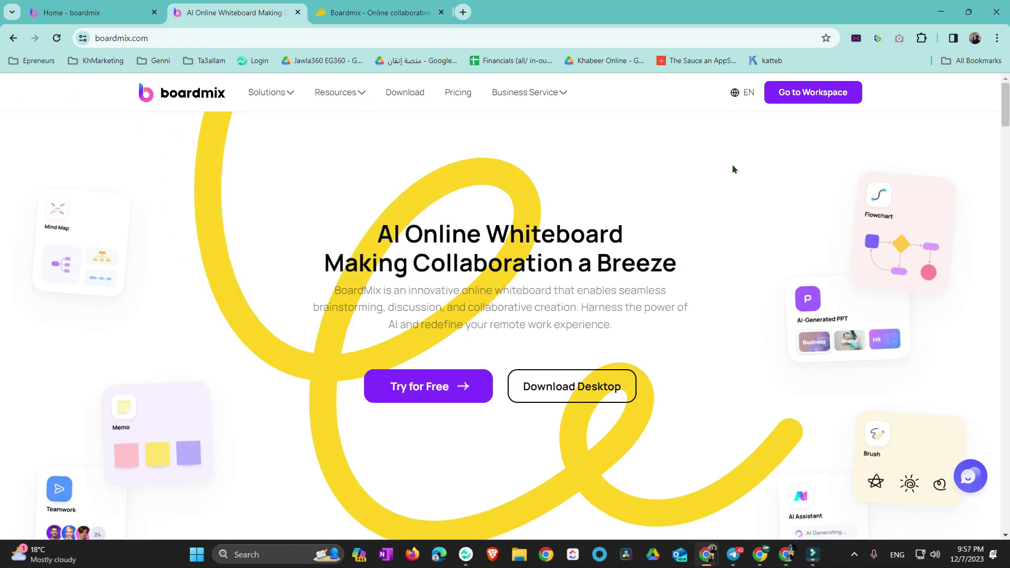
# Step: Go to the Boardmix workspace, create a blank whiteboard, and open the AI Presentation assistant
pyautogui.click(812, 93)
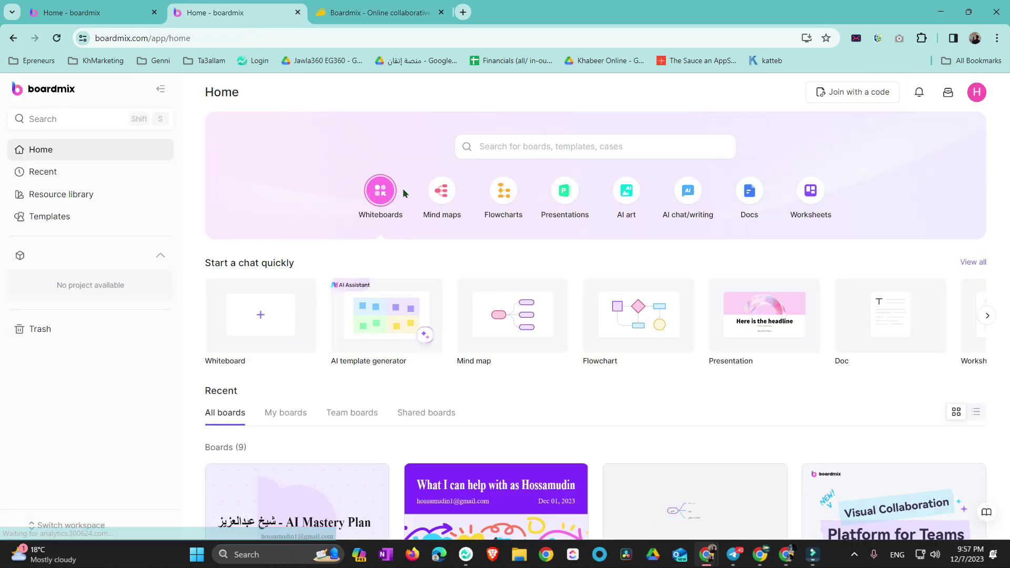
pyautogui.click(260, 315)
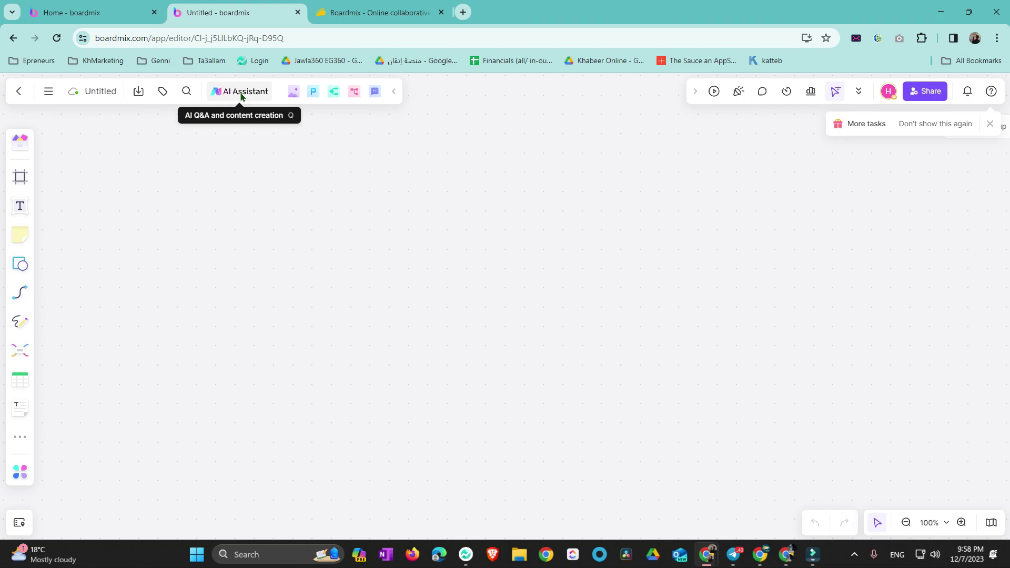
pyautogui.click(313, 92)
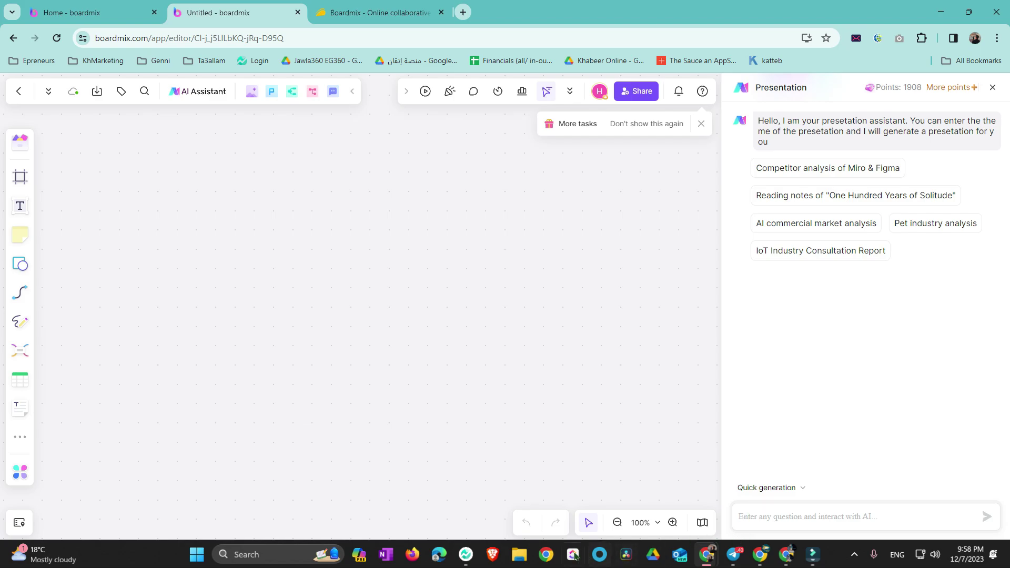
# Step: Submit the topic 'Top 10 ways to make money with AI Online', choose the Cartoon2 style, and generate
pyautogui.click(465, 554)
pyautogui.write('Top 10 ways to make money with AI Online')
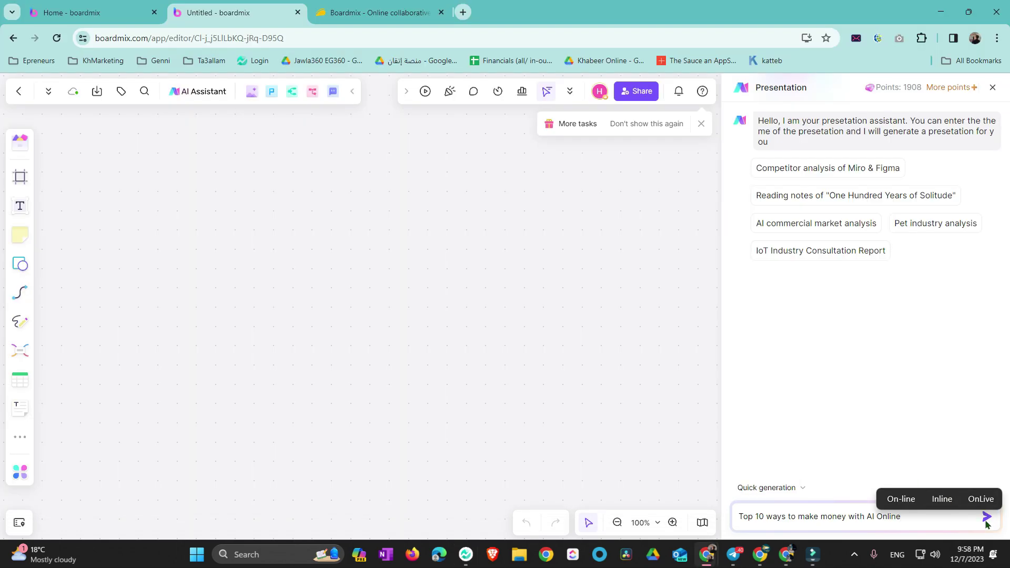
pyautogui.click(987, 517)
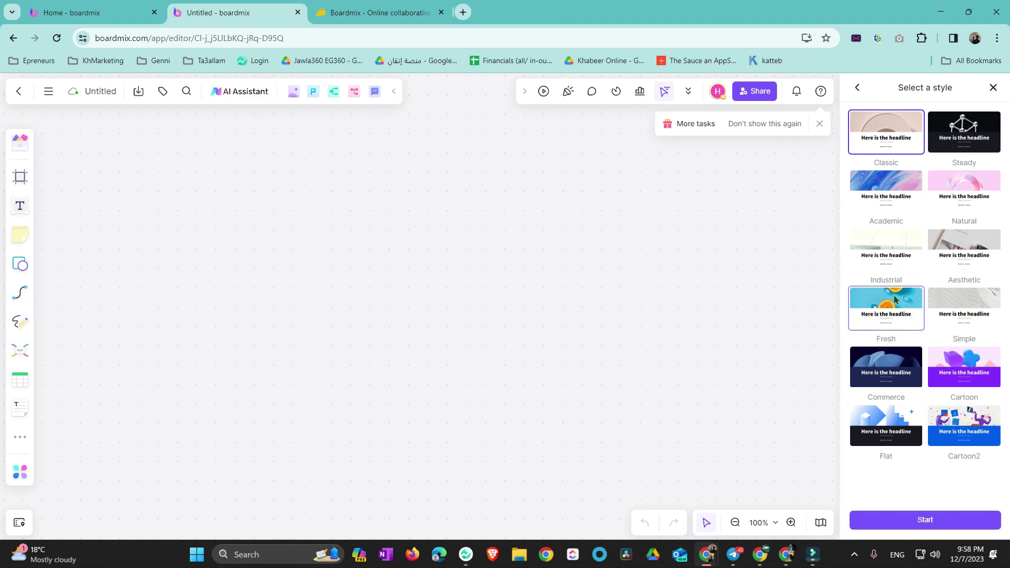
pyautogui.click(955, 192)
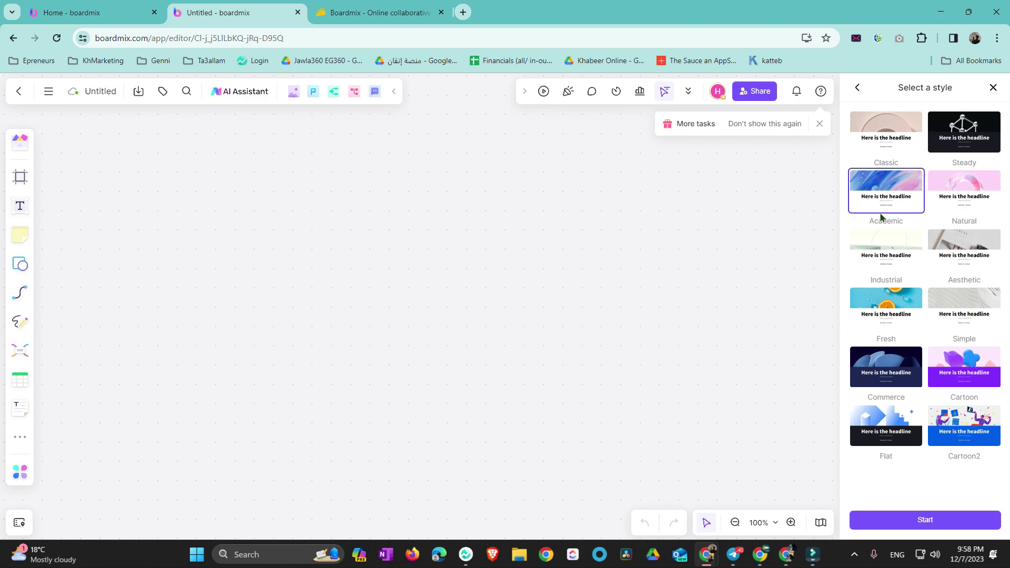
pyautogui.click(953, 425)
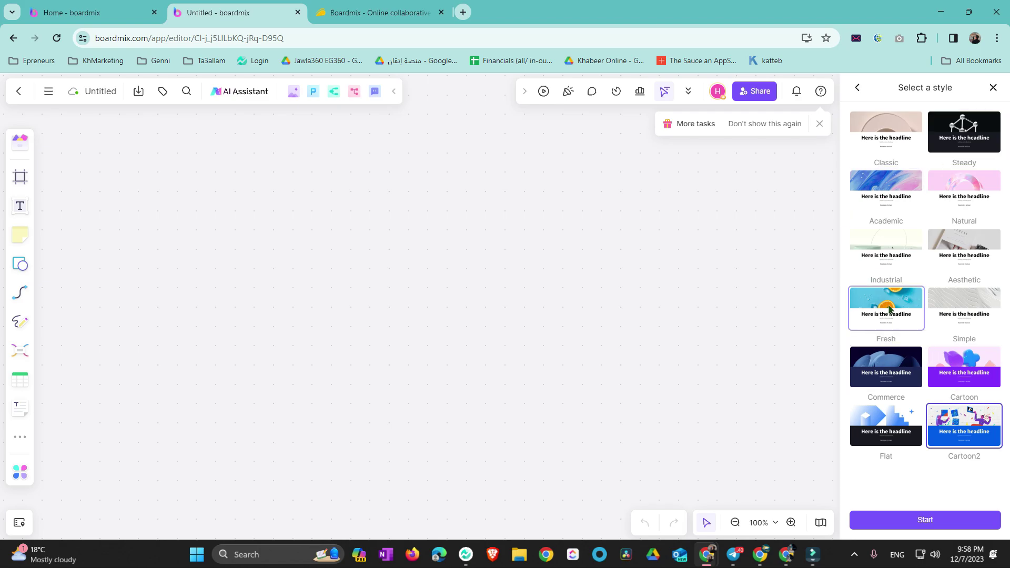
pyautogui.click(947, 310)
pyautogui.click(876, 248)
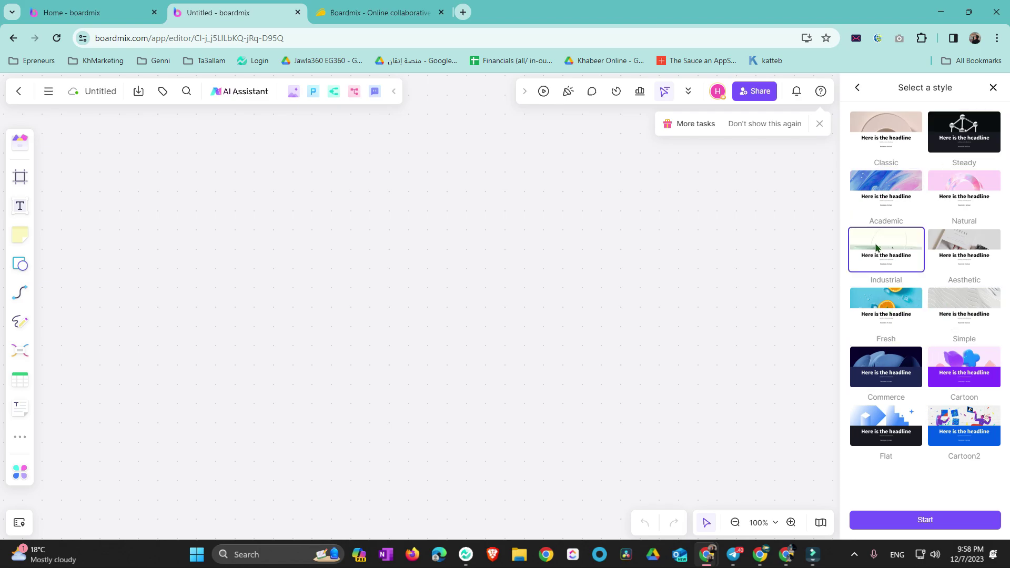
pyautogui.click(965, 426)
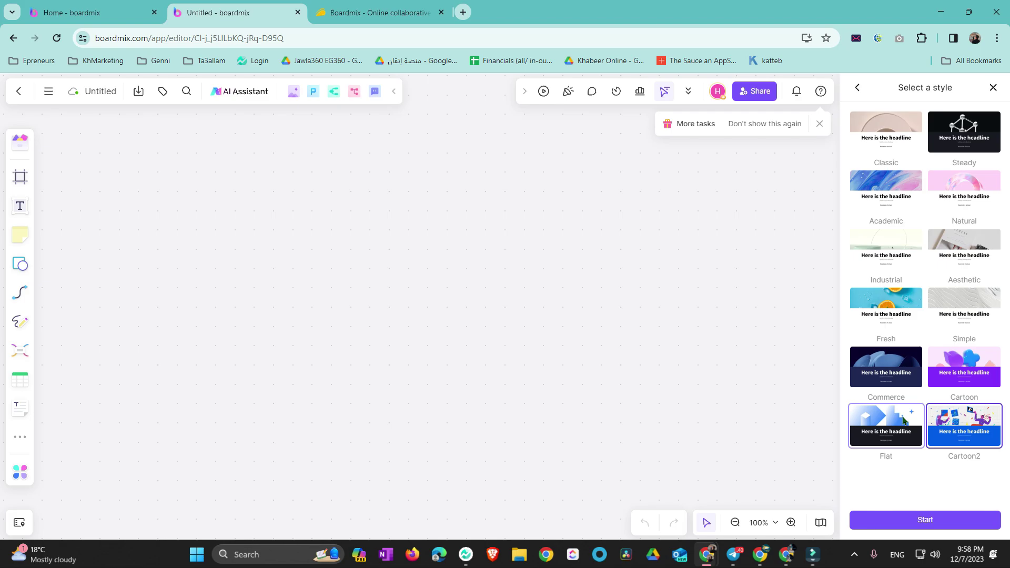
pyautogui.click(926, 525)
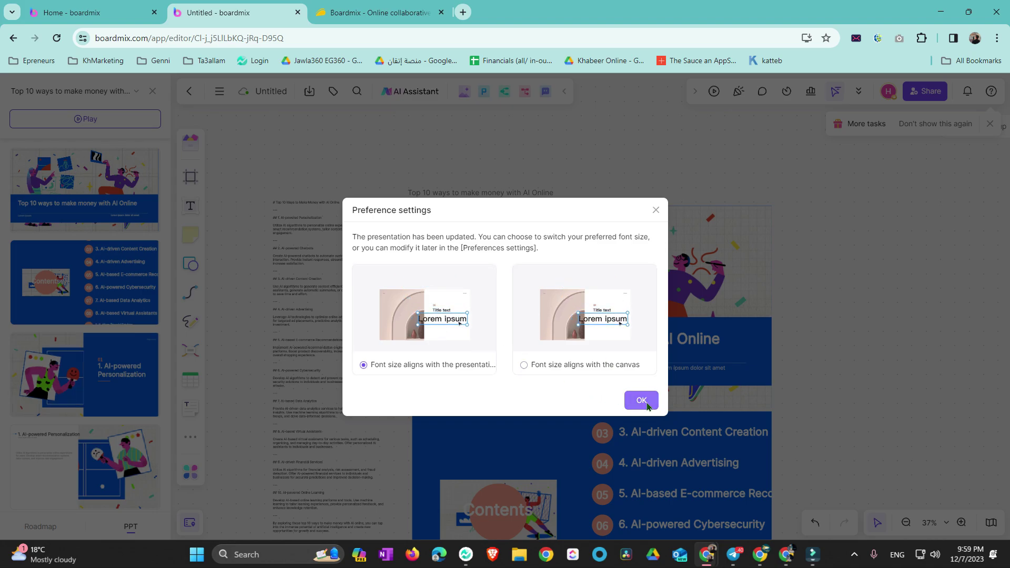
# Step: Accept 'Font size aligns with the presentation' and scroll through the generated markdown outline of ten ways
pyautogui.click(629, 404)
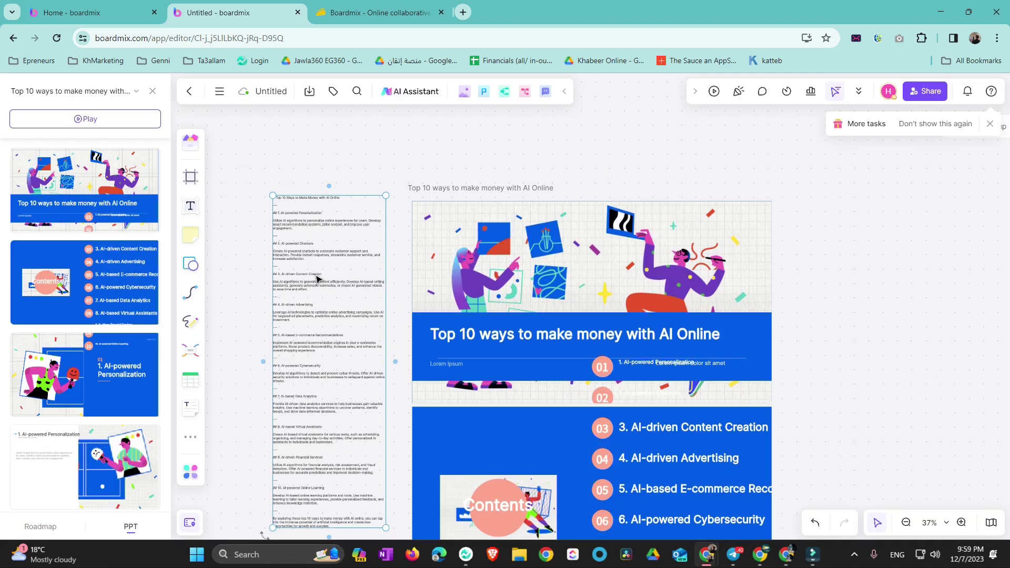
pyautogui.doubleClick(346, 207)
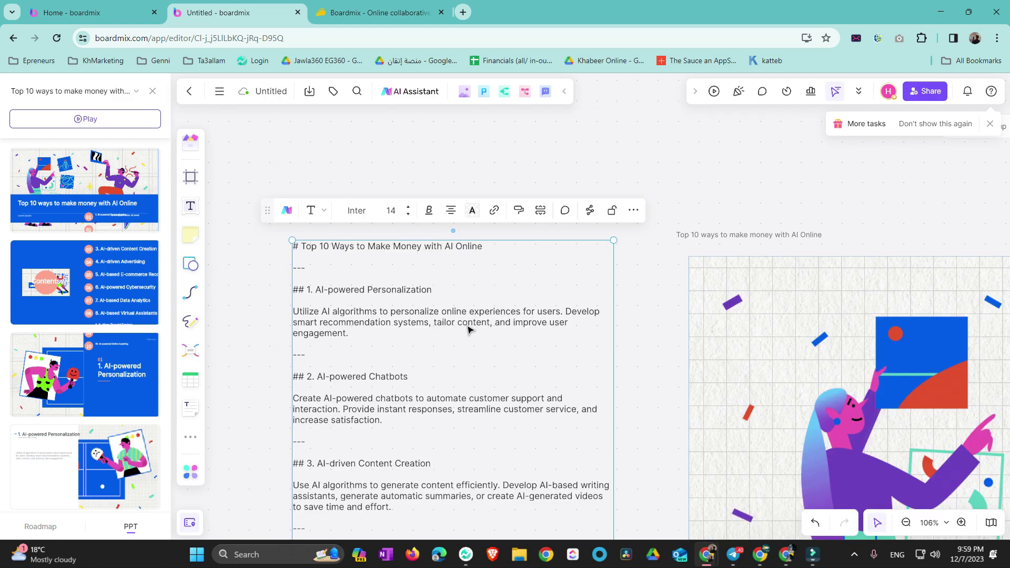
pyautogui.scroll(-1, 380, 285)
pyautogui.scroll(-2, 388, 315)
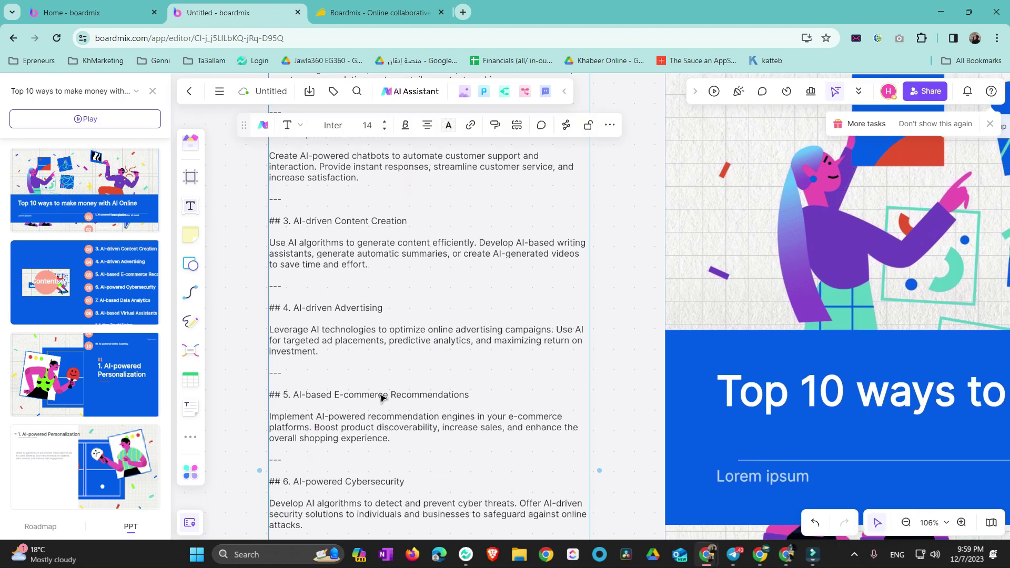
pyautogui.scroll(-1, 388, 397)
pyautogui.scroll(-1, 293, 394)
pyautogui.scroll(-2, 306, 335)
pyautogui.scroll(-1, 311, 294)
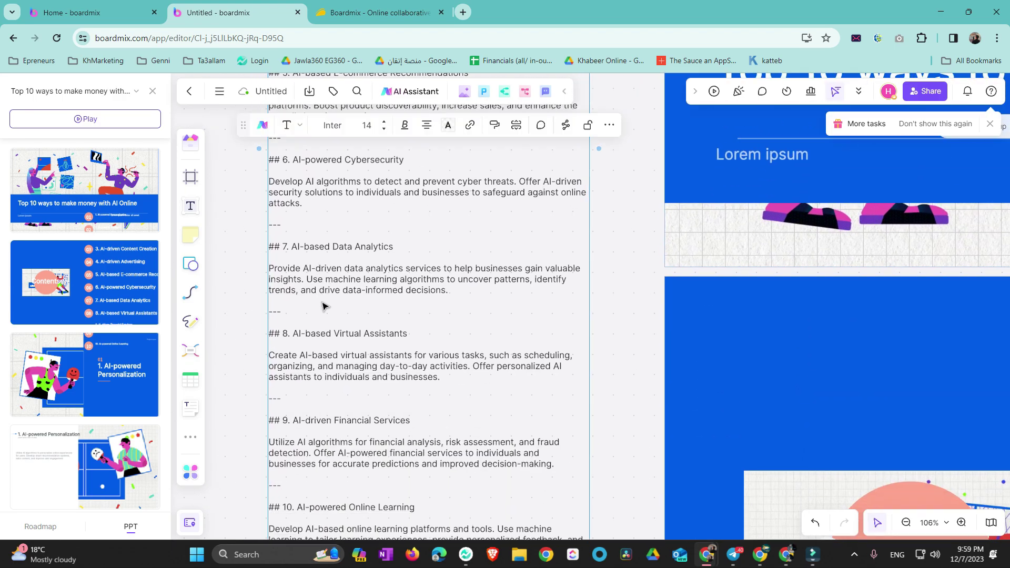
pyautogui.scroll(-2, 316, 216)
pyautogui.scroll(-2, 287, 255)
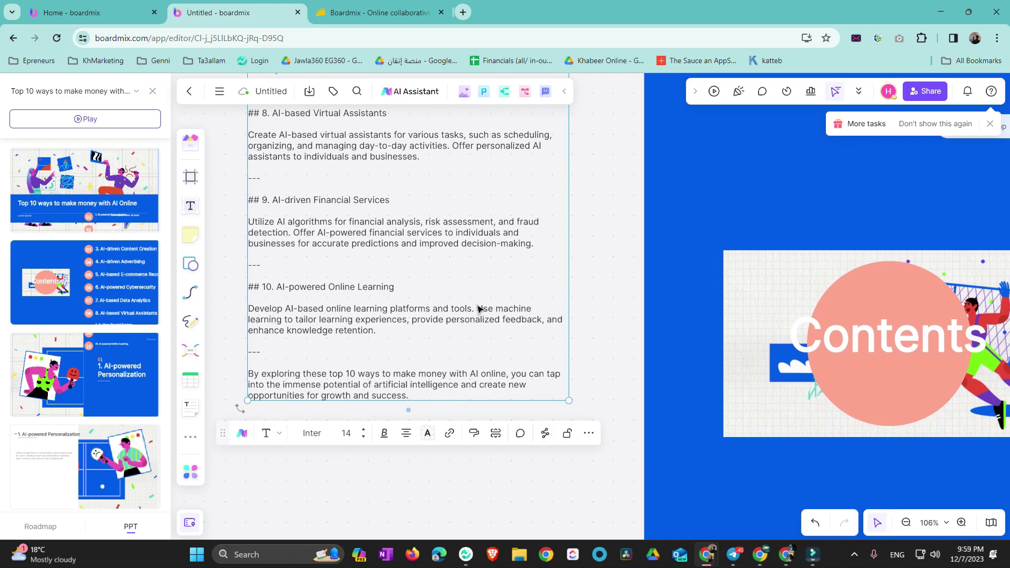
pyautogui.scroll(2, 499, 320)
pyautogui.hscroll(3, 565, 345)
pyautogui.hscroll(6, 565, 345)
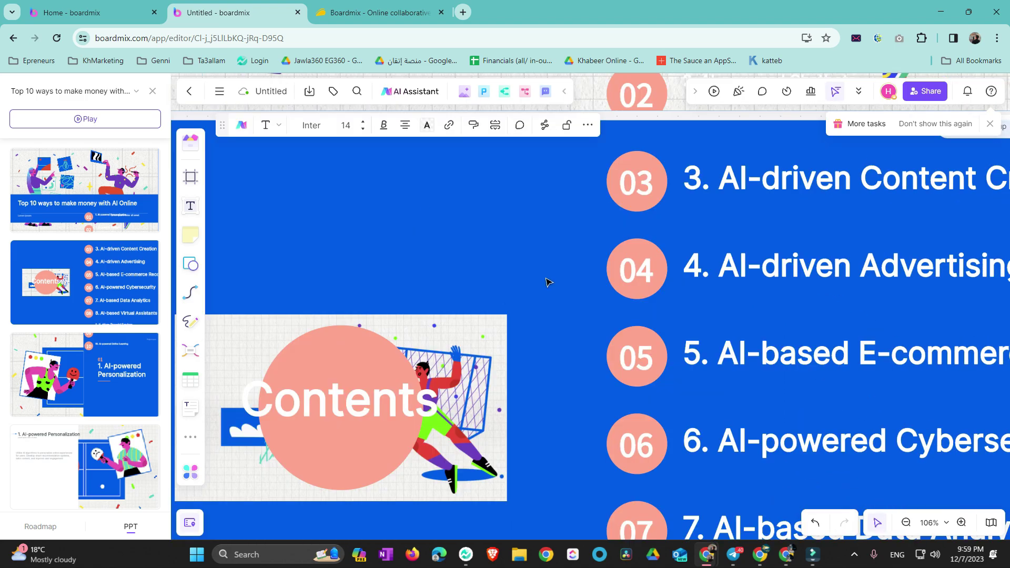
pyautogui.scroll(2, 547, 283)
# Step: Give the Contents slide a two-column numbered list layout with an illustration
pyautogui.click(84, 190)
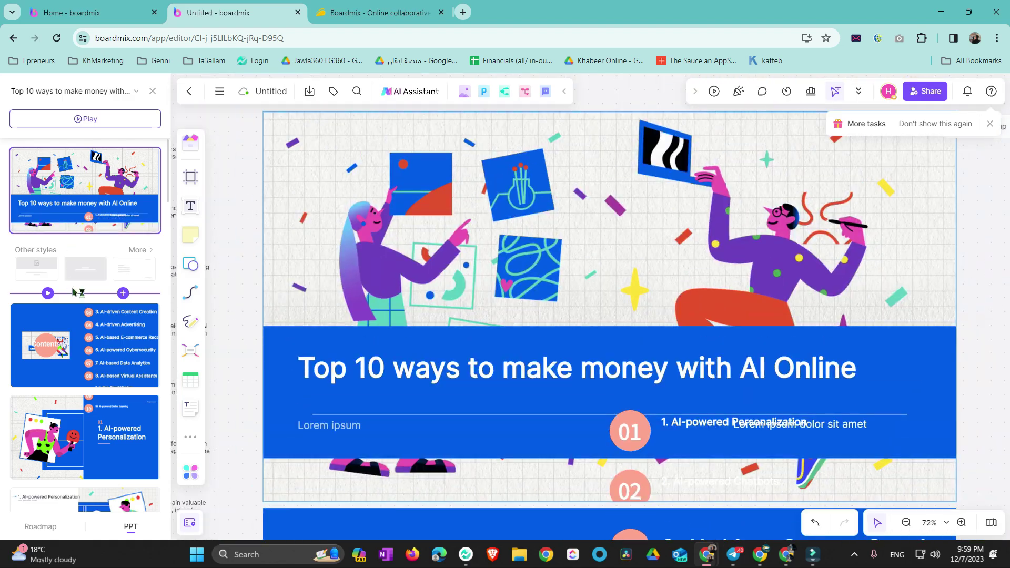
pyautogui.click(79, 337)
pyautogui.click(84, 361)
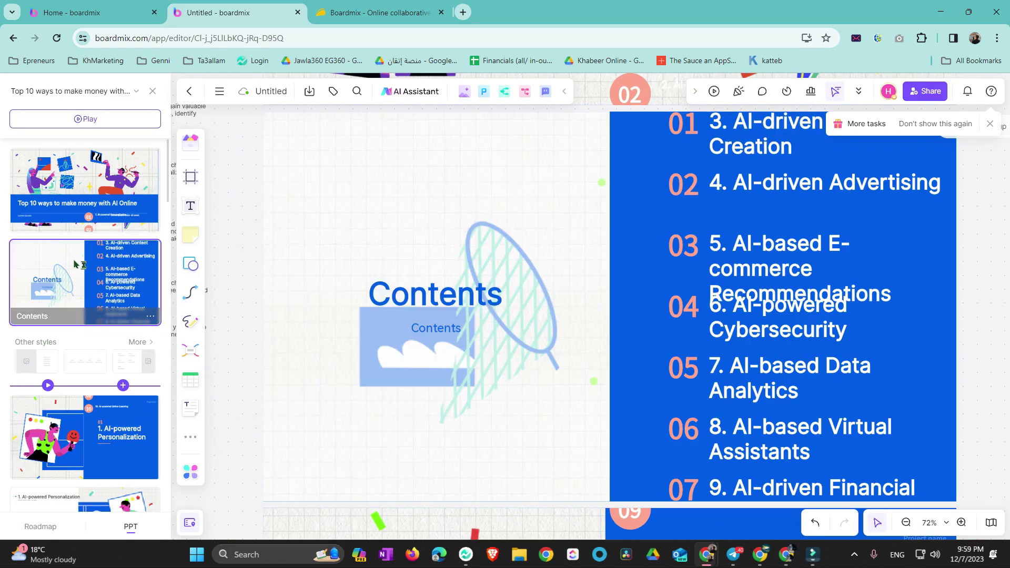
pyautogui.click(84, 190)
pyautogui.click(78, 295)
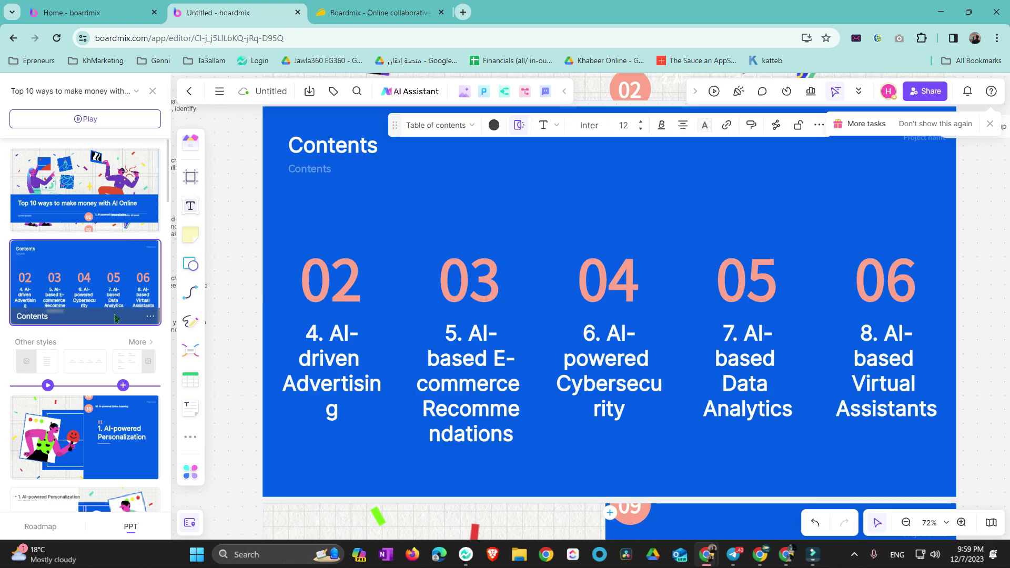
pyautogui.click(126, 363)
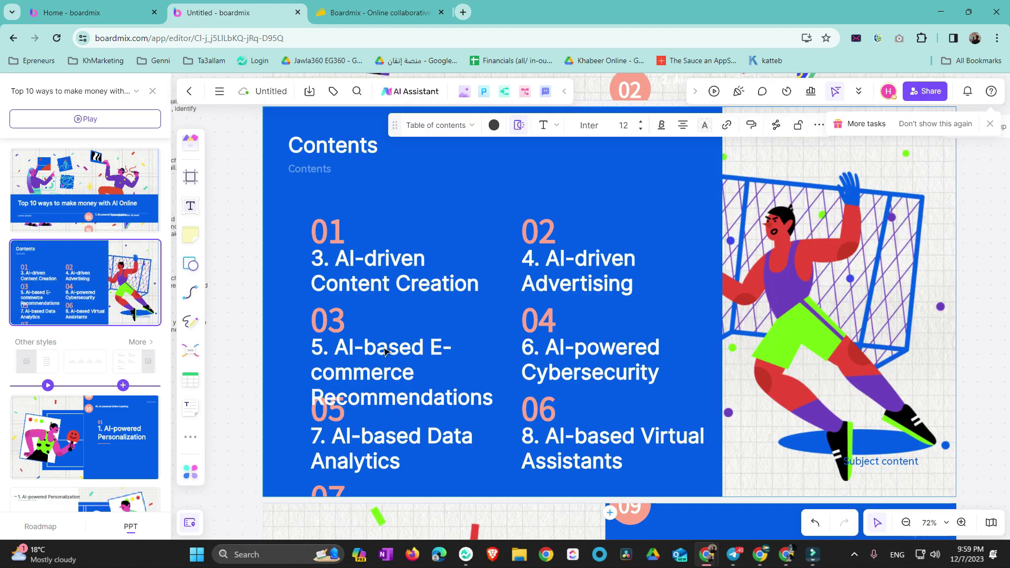
# Step: Edit the 04 number label and the '4. AI-driven Advertising' title on the slide
pyautogui.click(84, 437)
pyautogui.click(84, 434)
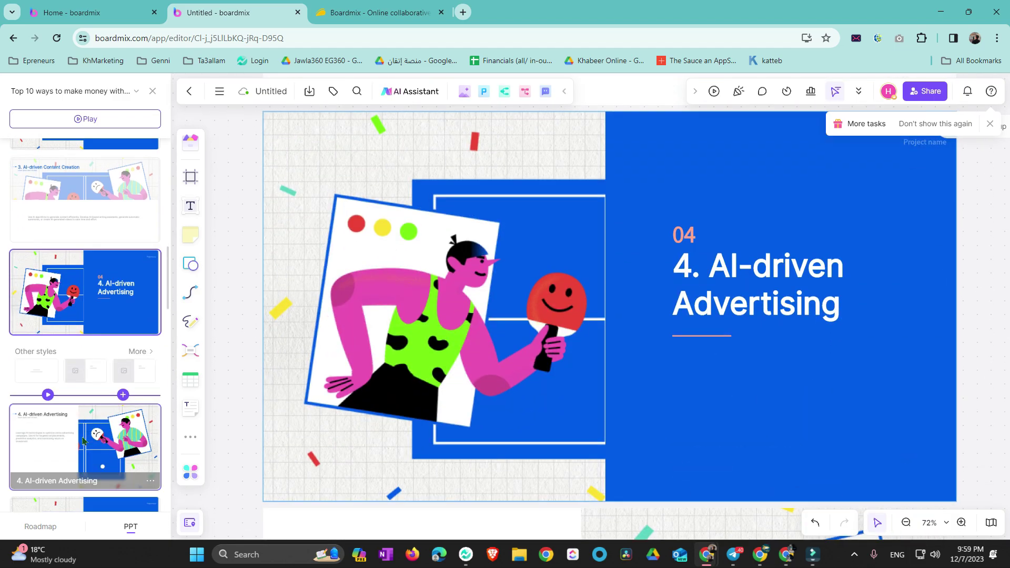
pyautogui.doubleClick(830, 266)
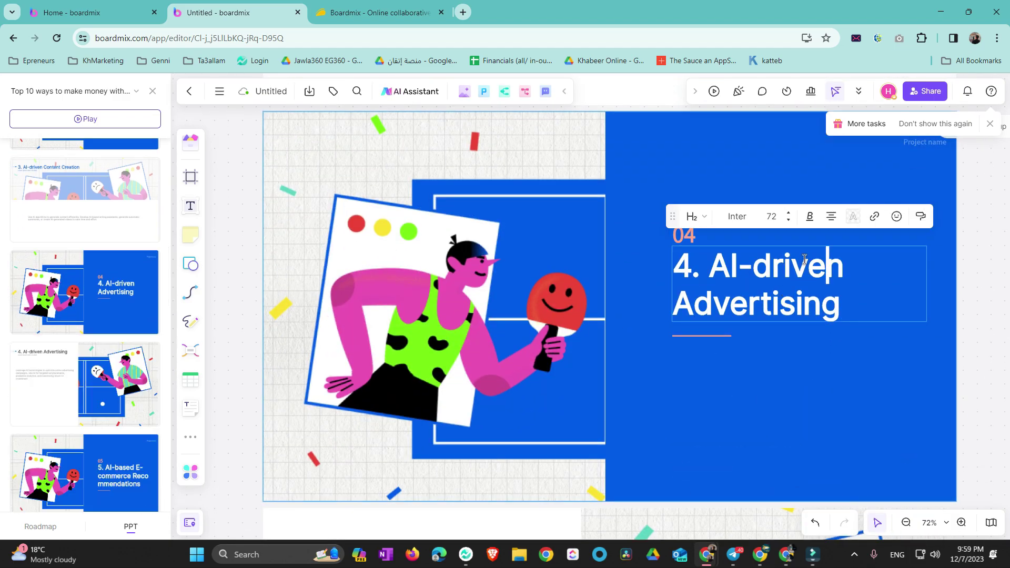
pyautogui.doubleClick(685, 235)
pyautogui.click(750, 353)
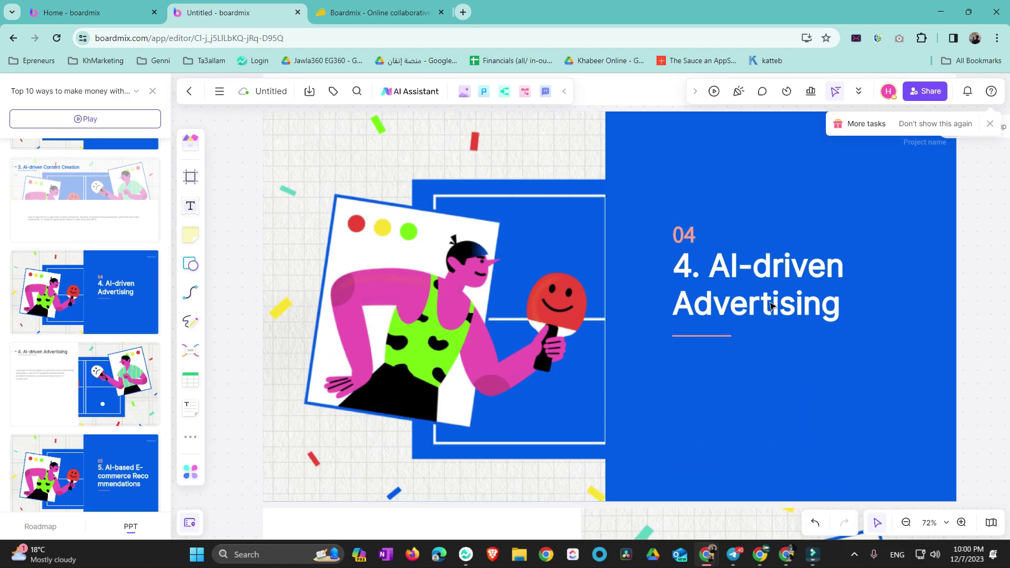
pyautogui.doubleClick(781, 299)
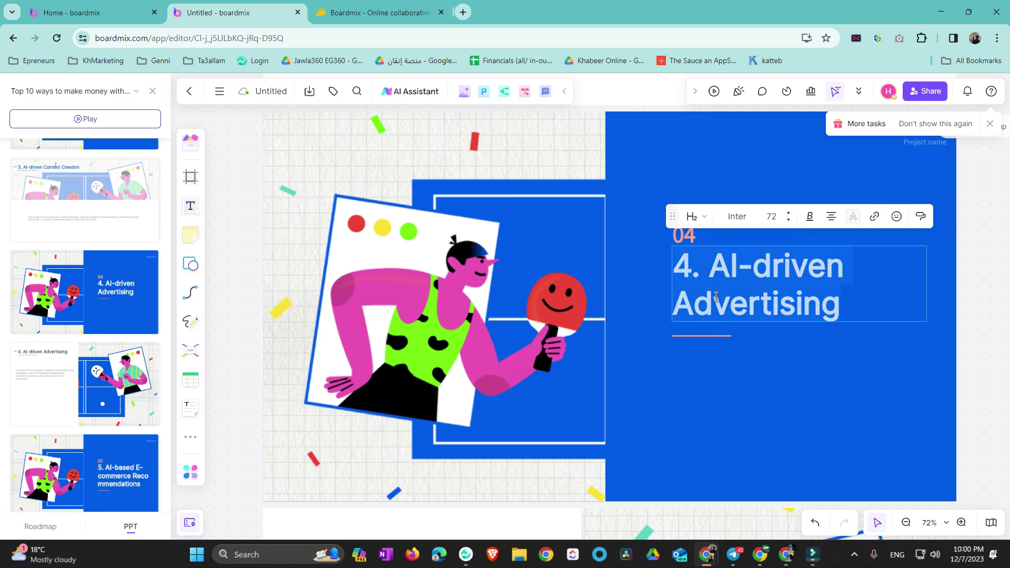
# Step: Switch slide 5, the AI-driven Advertising detail slide, to a dark layout
pyautogui.click(92, 379)
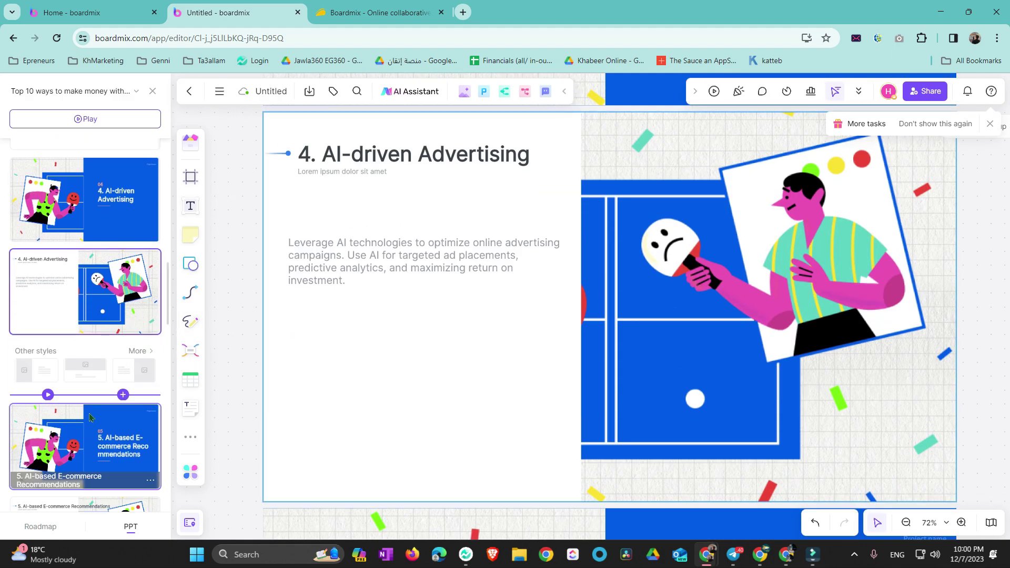
pyautogui.click(90, 417)
pyautogui.click(34, 371)
pyautogui.click(33, 371)
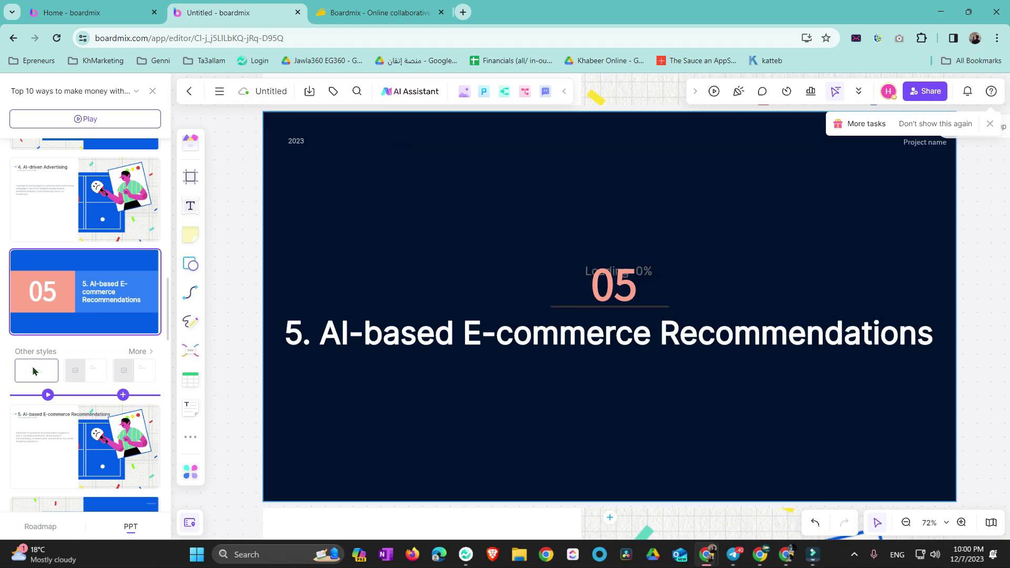
pyautogui.click(140, 354)
pyautogui.click(141, 358)
# Step: Page through slides 8 to 10, then switch to the AppSumo tab and the ChatGPT window
pyautogui.scroll(-5, 131, 326)
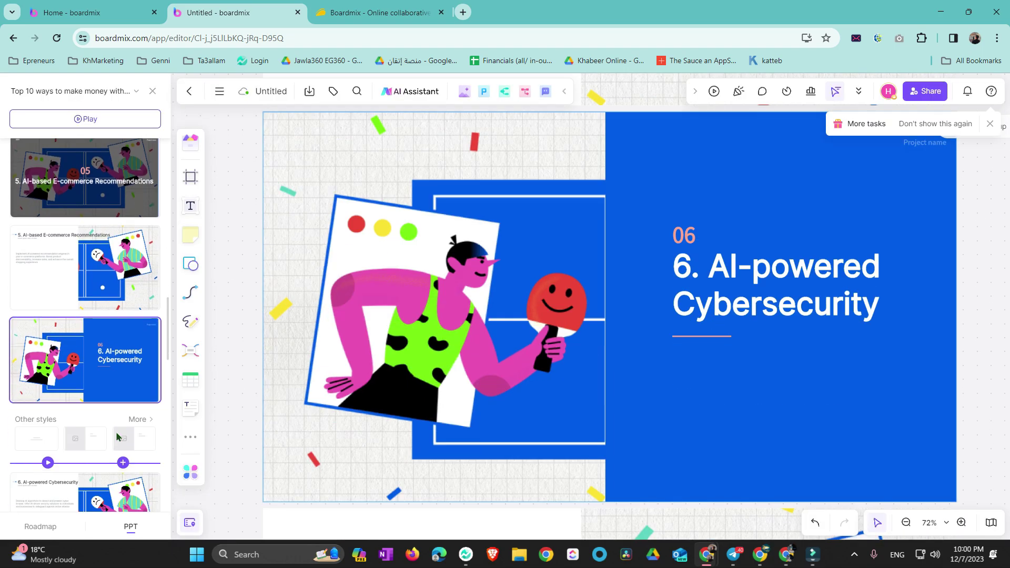
pyautogui.click(126, 304)
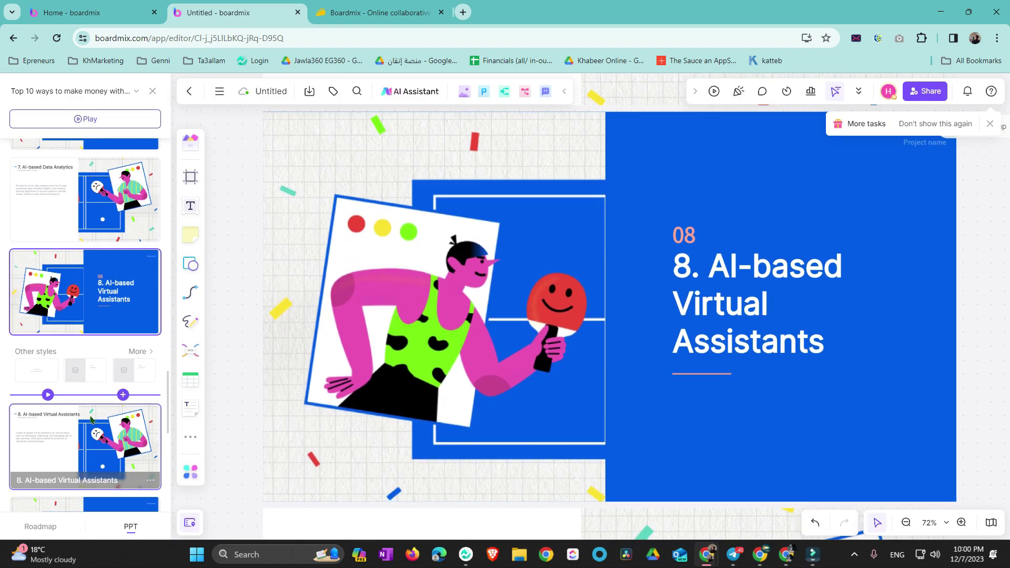
pyautogui.click(116, 415)
pyautogui.click(116, 399)
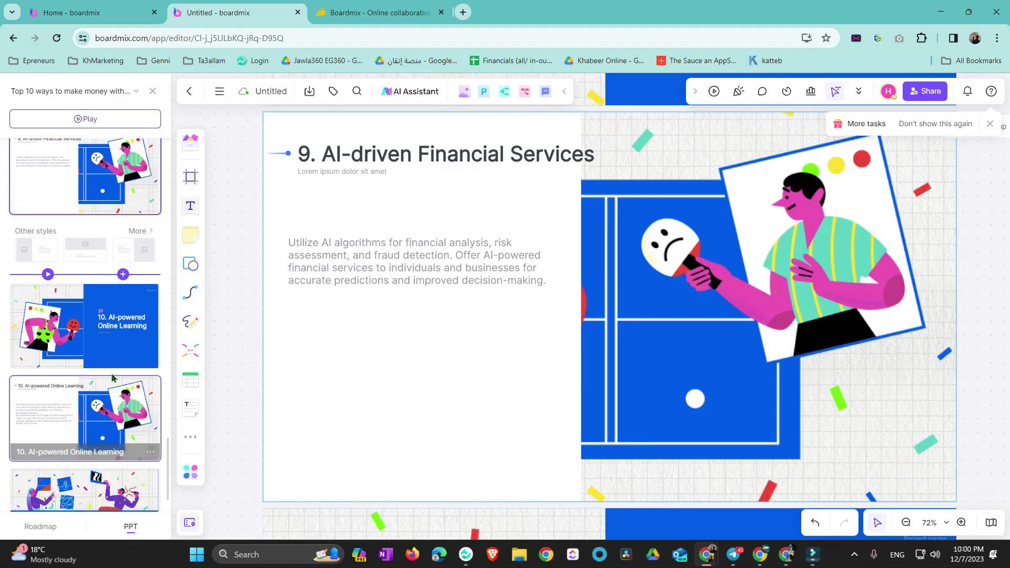
pyautogui.click(112, 322)
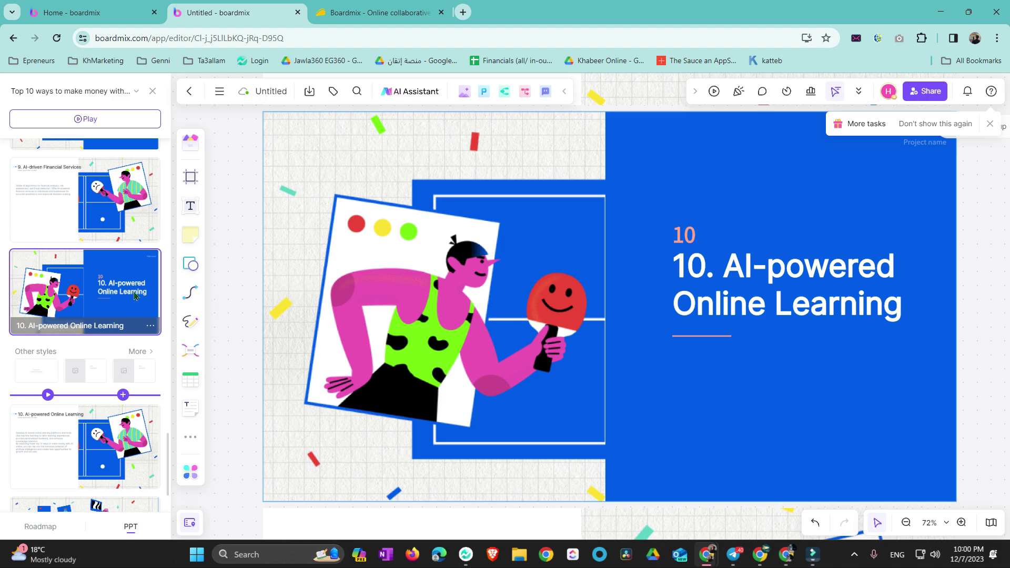
pyautogui.press('Down')
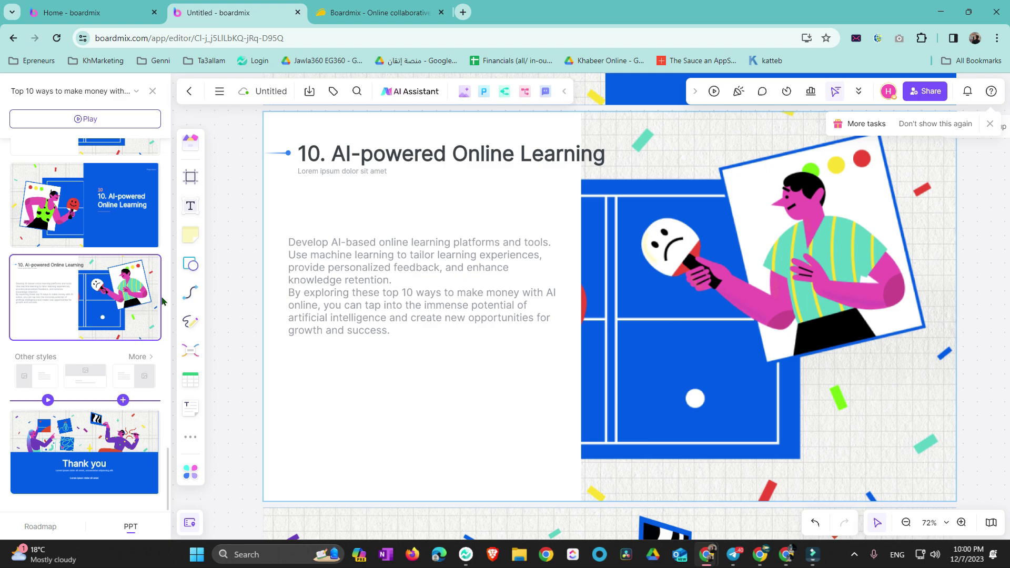
pyautogui.click(347, 12)
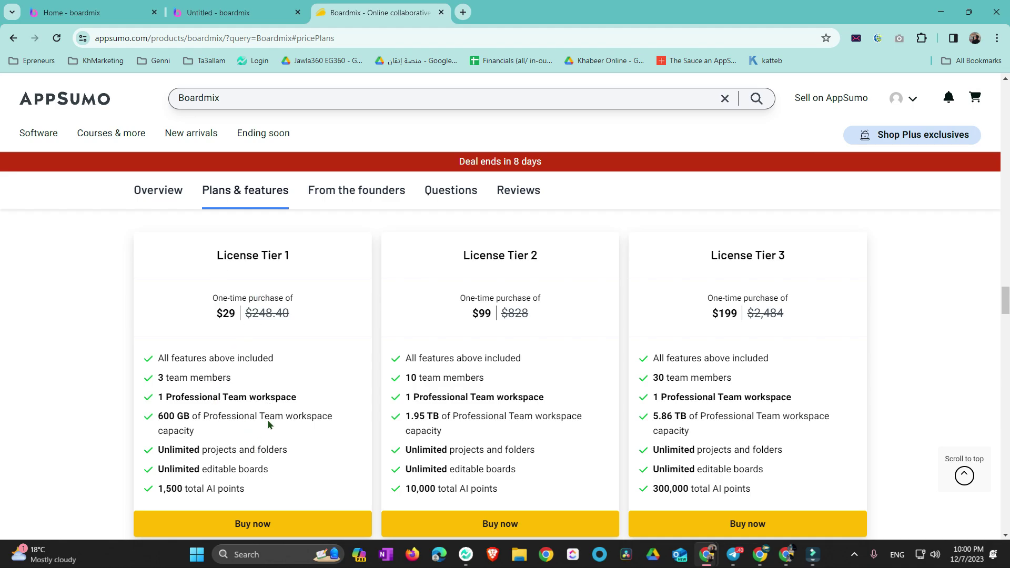
pyautogui.hotkey('alt', 'Tab')
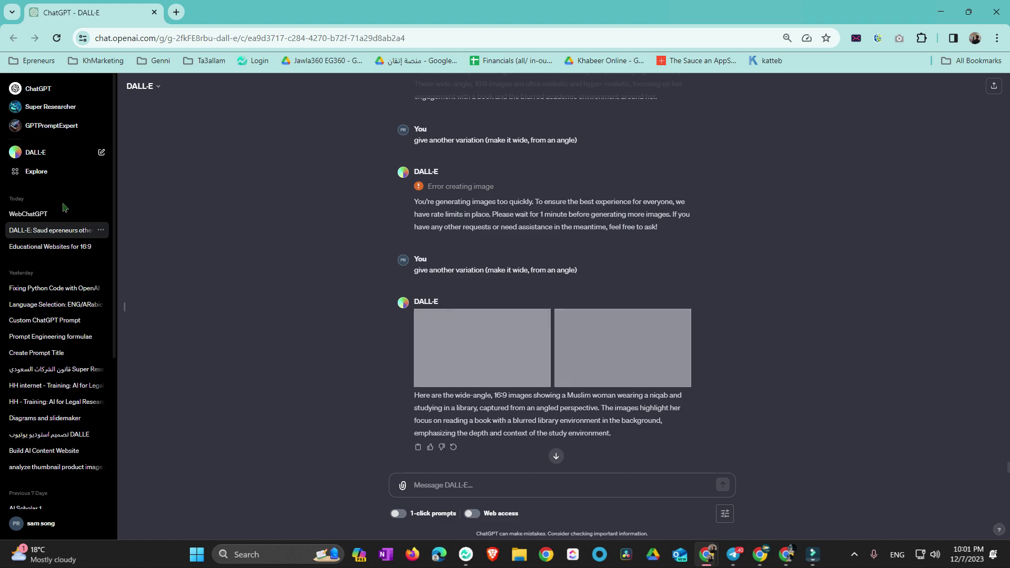
# Step: Start a new ChatGPT chat using the ChatGPT Plugins model
pyautogui.click(36, 171)
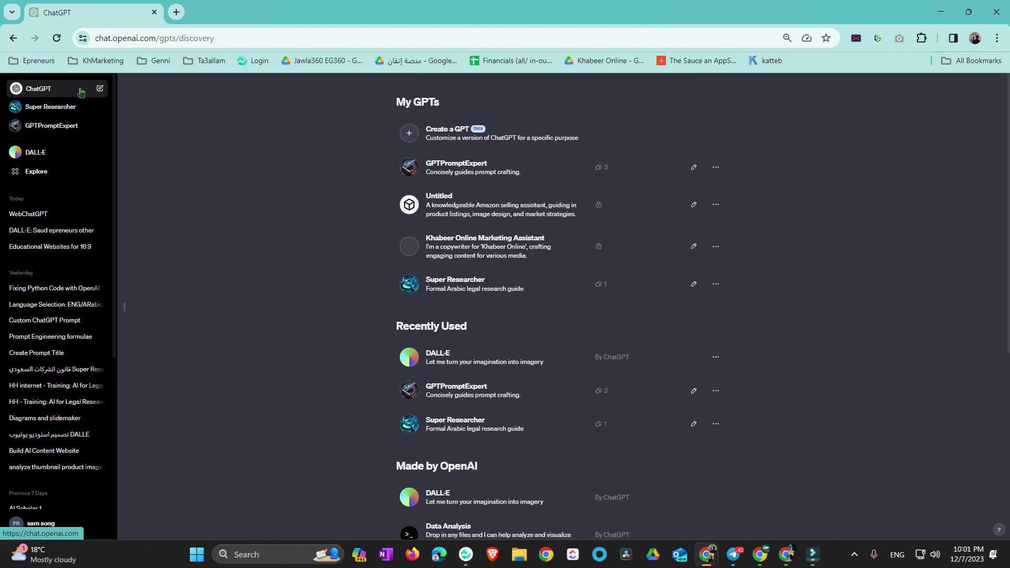
pyautogui.click(38, 89)
pyautogui.click(156, 86)
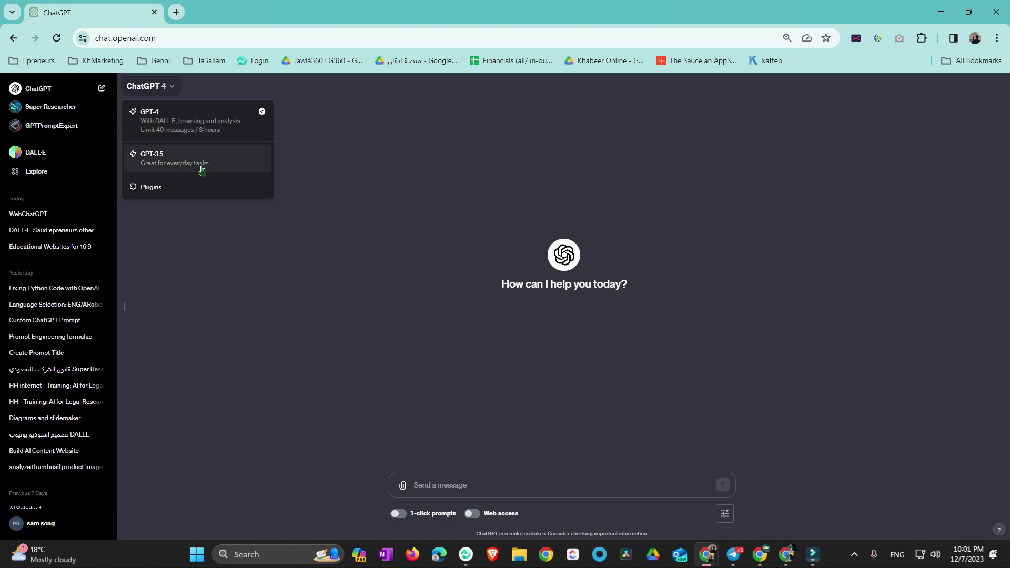
pyautogui.click(173, 188)
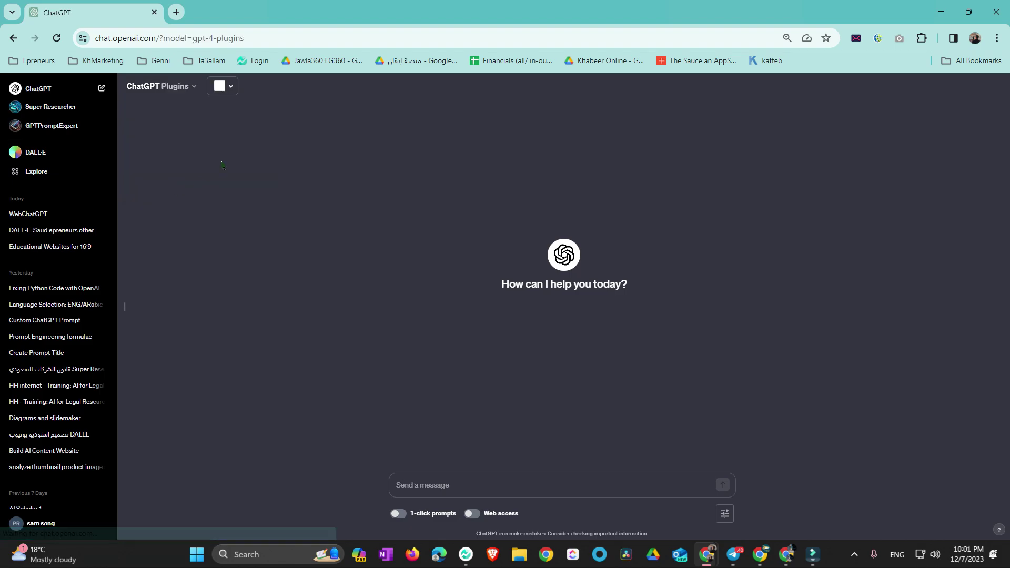
# Step: Check the plugin store's installed plugins and copy the Slide Maker plugin name
pyautogui.click(224, 85)
pyautogui.scroll(-3, 278, 189)
pyautogui.click(281, 195)
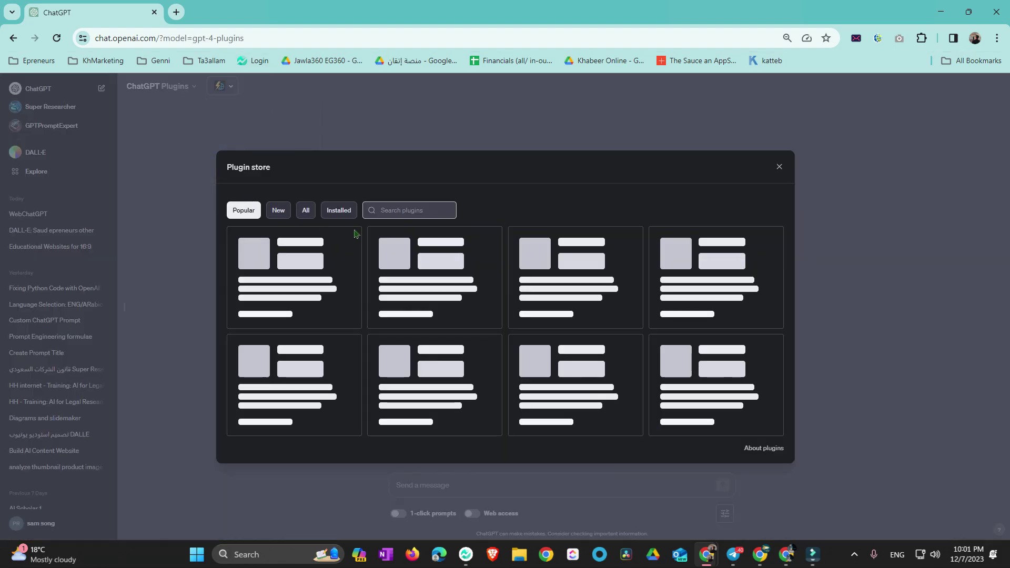
pyautogui.click(339, 210)
pyautogui.moveTo(418, 350); pyautogui.dragTo(461, 351)
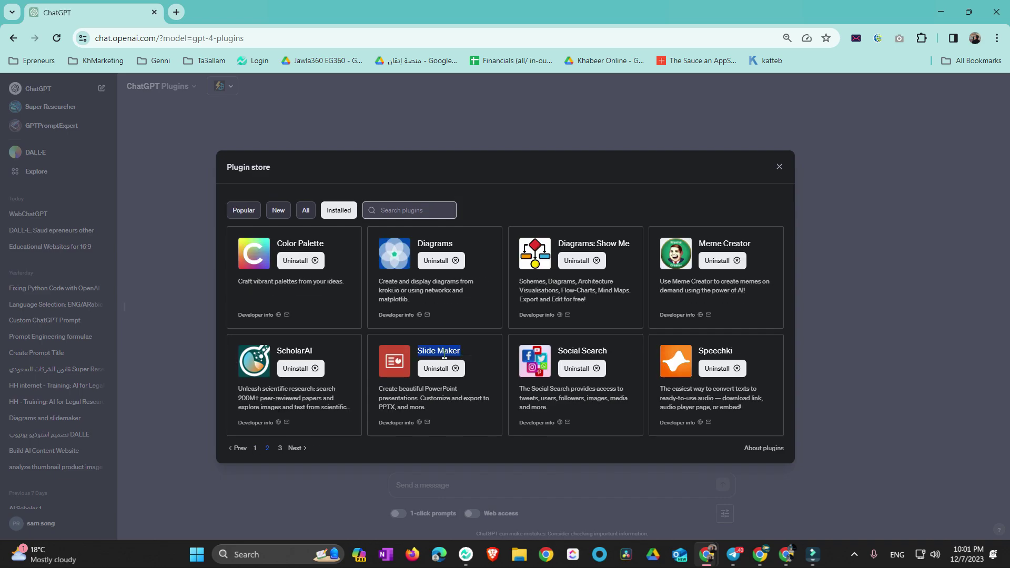
pyautogui.rightClick(447, 351)
pyautogui.click(404, 210)
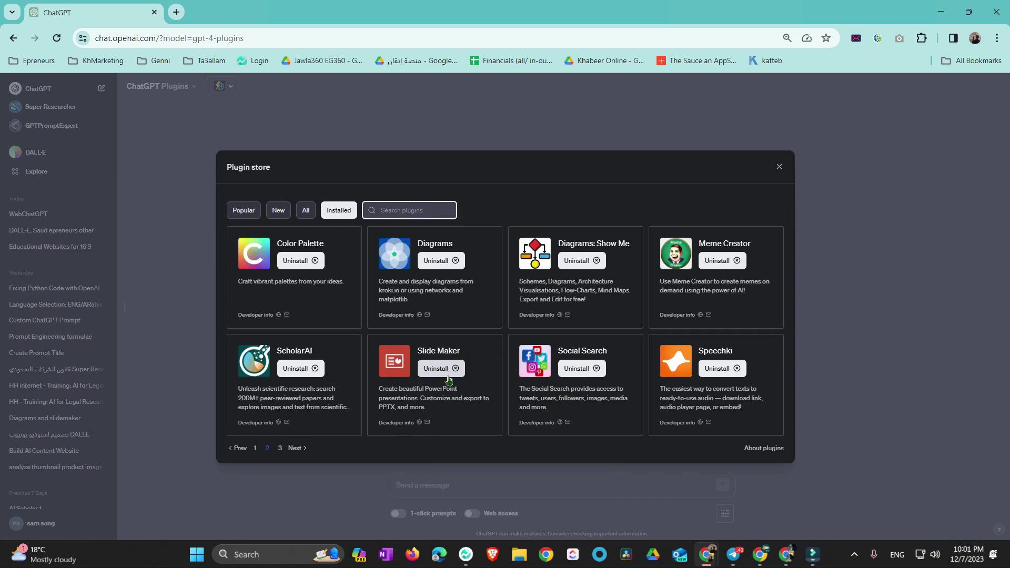
pyautogui.press('Escape')
# Step: Enable Slide Maker as the chat's only active plugin (1/3 plugins)
pyautogui.scroll(-2, 263, 168)
pyautogui.click(286, 158)
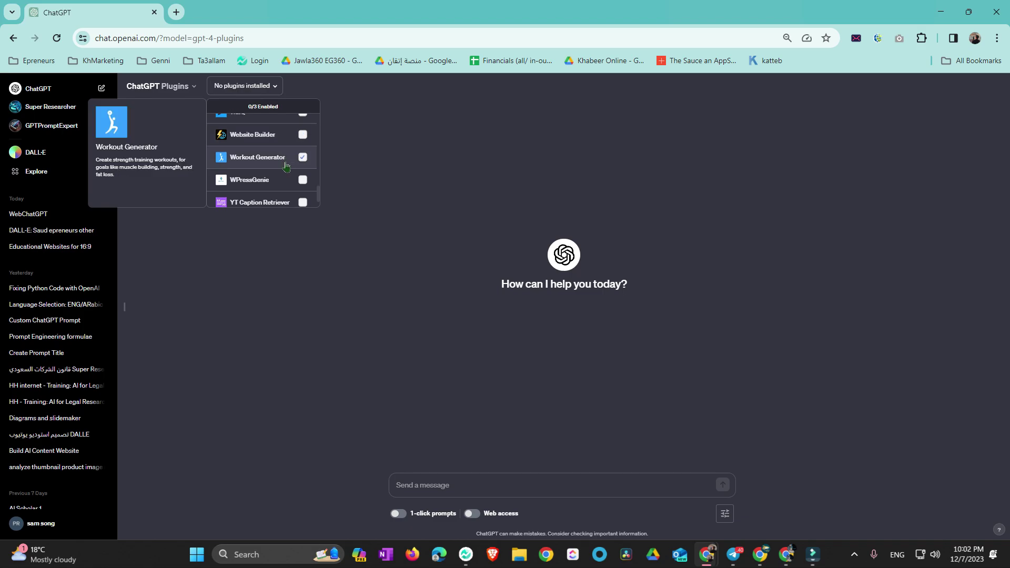
pyautogui.scroll(2, 286, 166)
pyautogui.scroll(10, 284, 168)
pyautogui.scroll(10, 281, 174)
pyautogui.scroll(5, 281, 175)
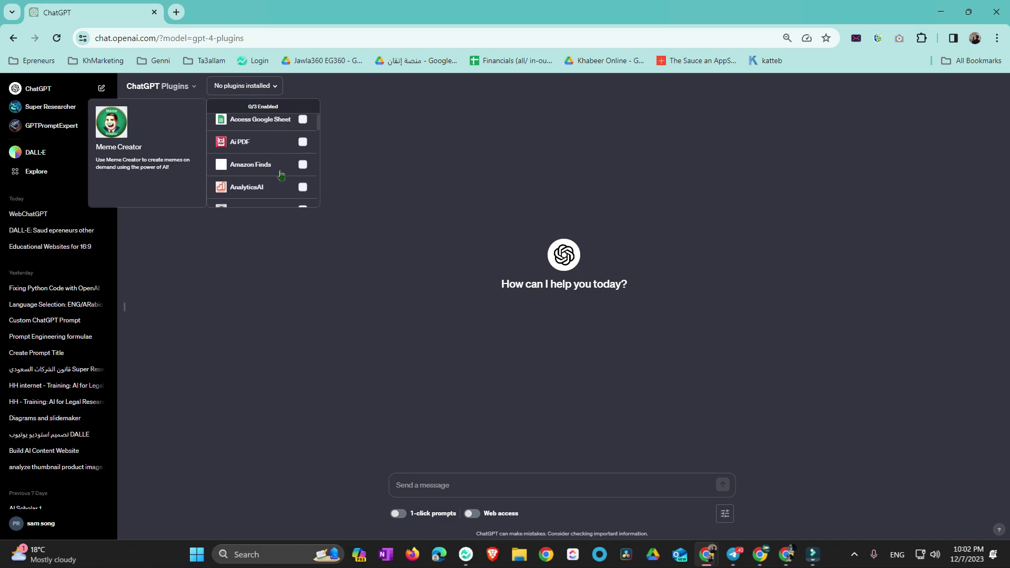
pyautogui.scroll(-3, 281, 175)
pyautogui.scroll(-3, 280, 175)
pyautogui.scroll(-3, 281, 175)
pyautogui.click(281, 177)
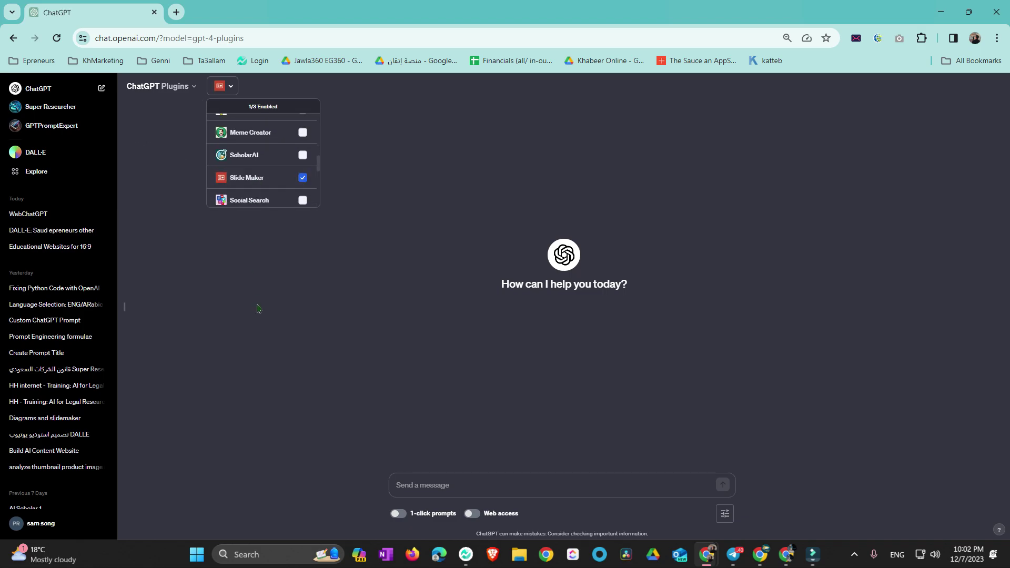
pyautogui.click(425, 485)
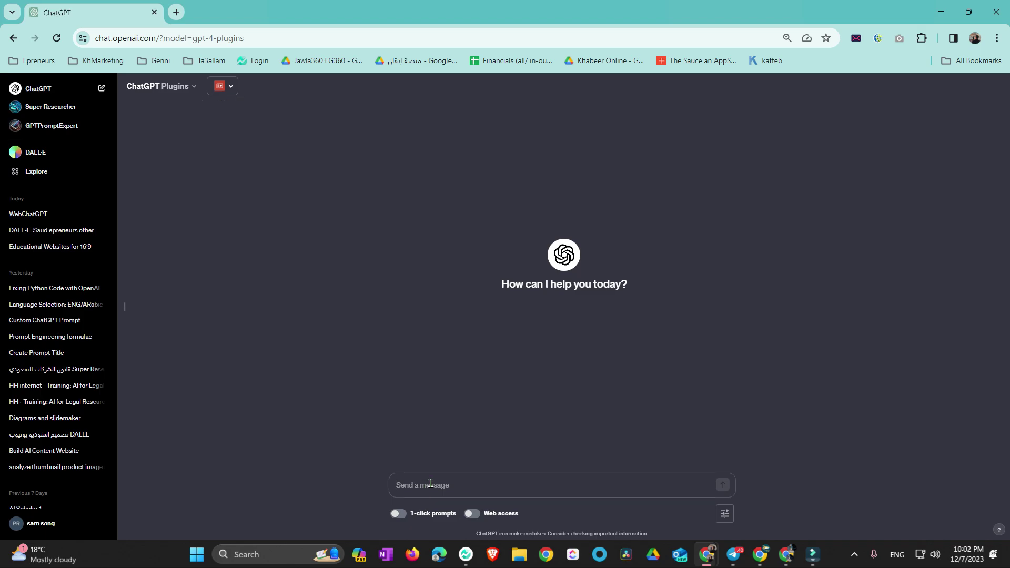
# Step: Send the Arabic presentation prompt to Slide Maker, then open the 'Diagrams and slidemaker' chat
pyautogui.hotkey('ctrl', 'v')
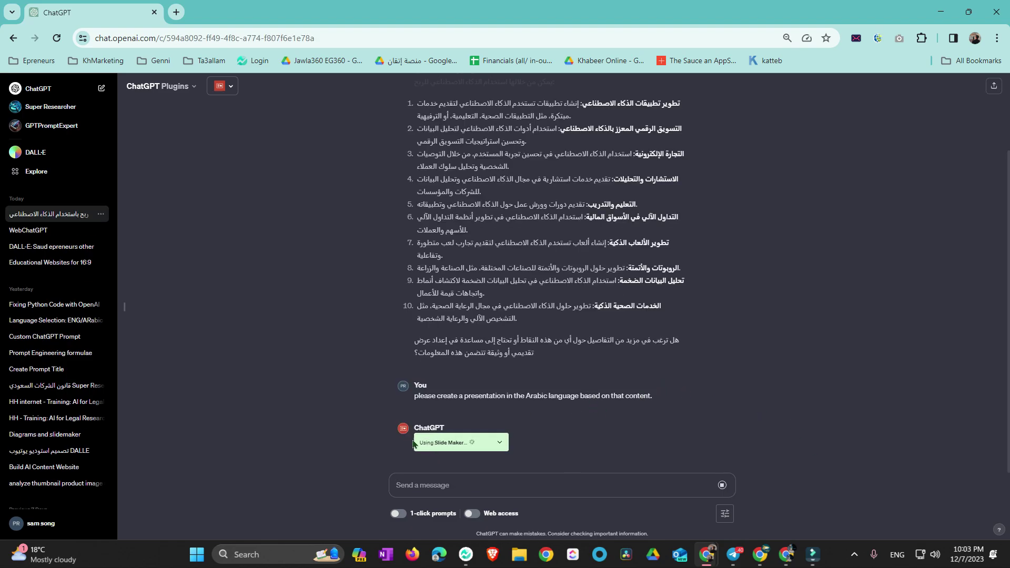
pyautogui.moveTo(413, 443); pyautogui.dragTo(478, 449)
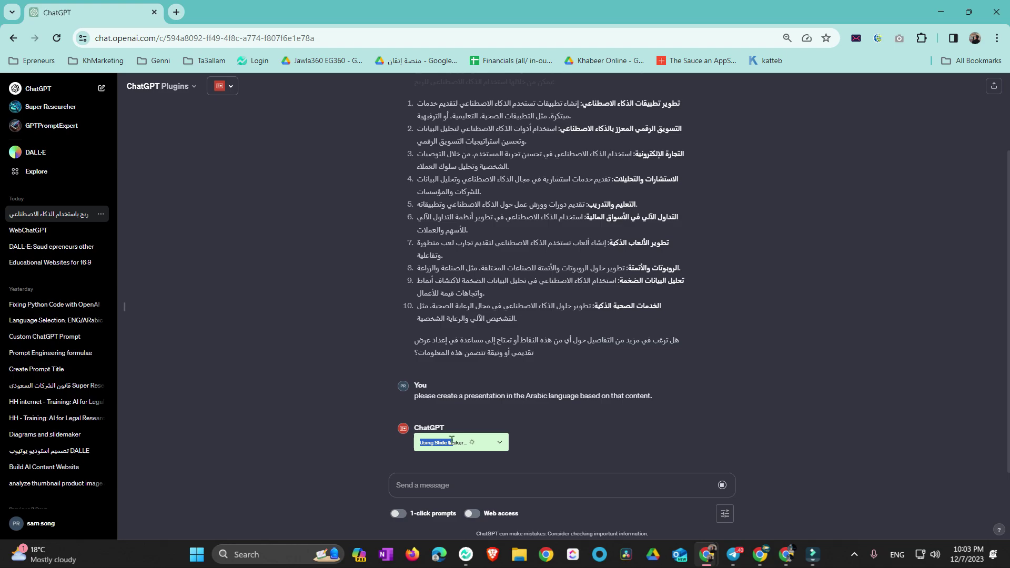
pyautogui.click(500, 446)
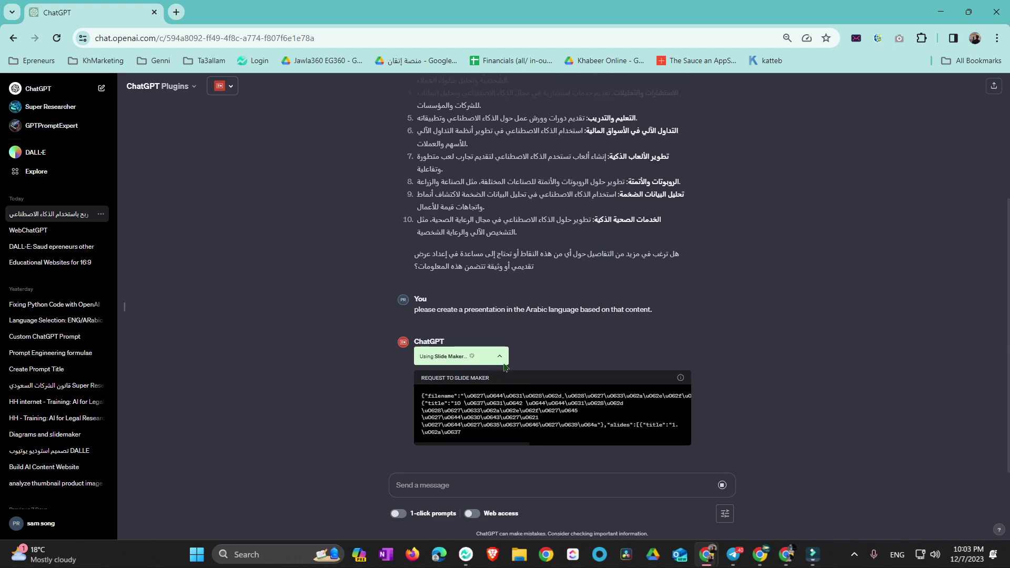
pyautogui.click(498, 364)
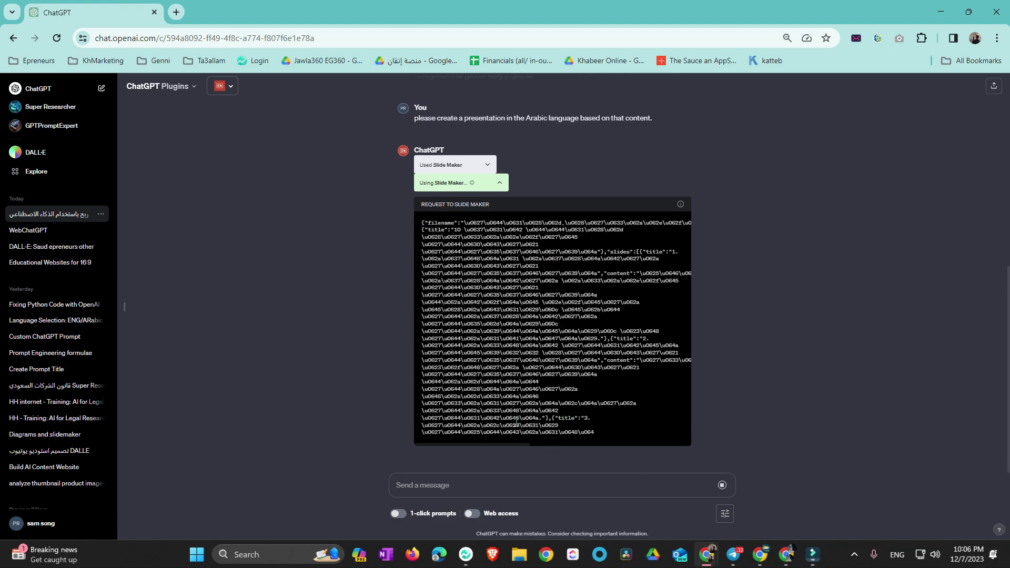
pyautogui.click(500, 164)
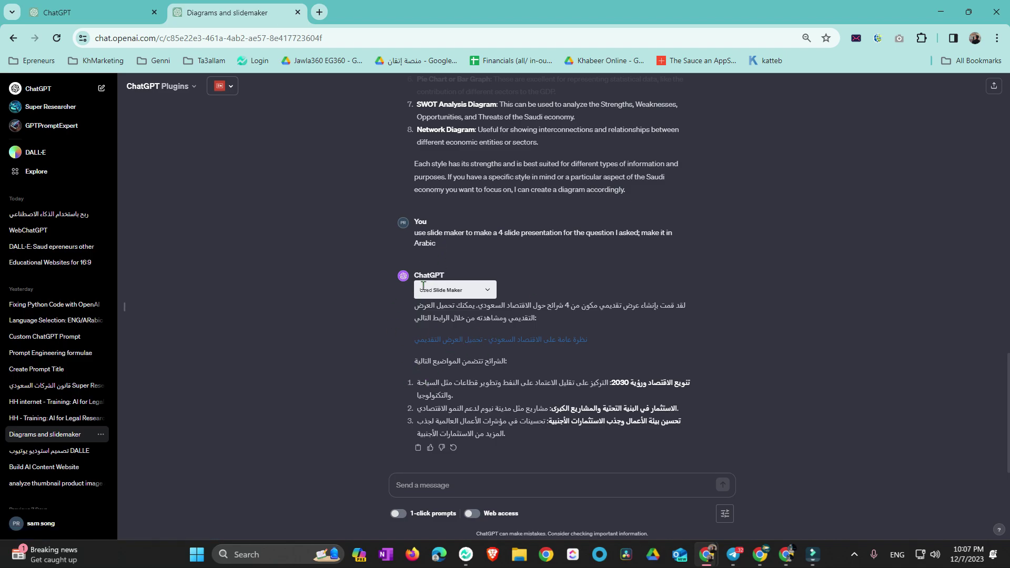
# Step: Open the Arabic Saudi-economy deck in Slide Maker and page through slides 1–4
pyautogui.click(499, 340)
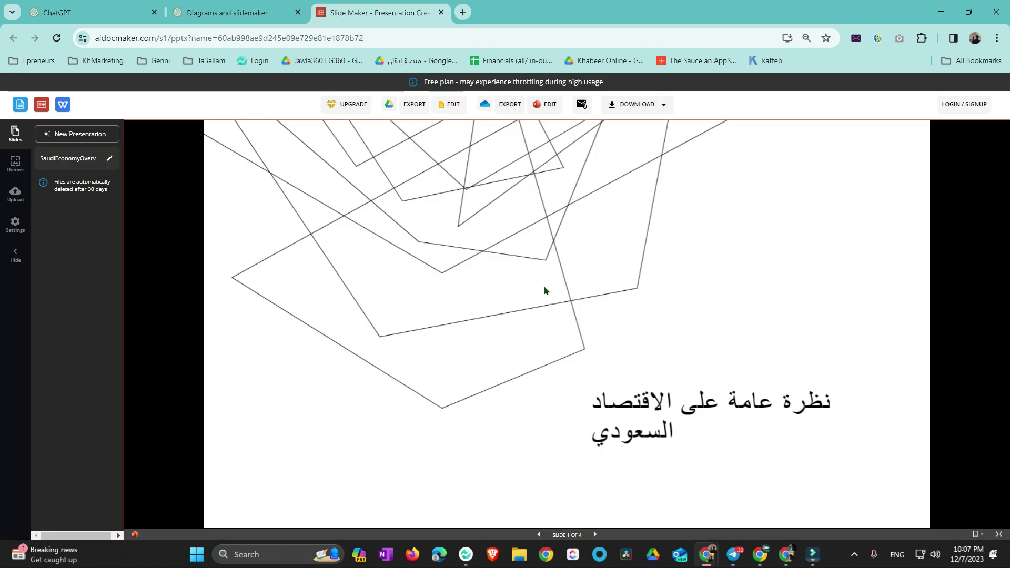
pyautogui.click(482, 191)
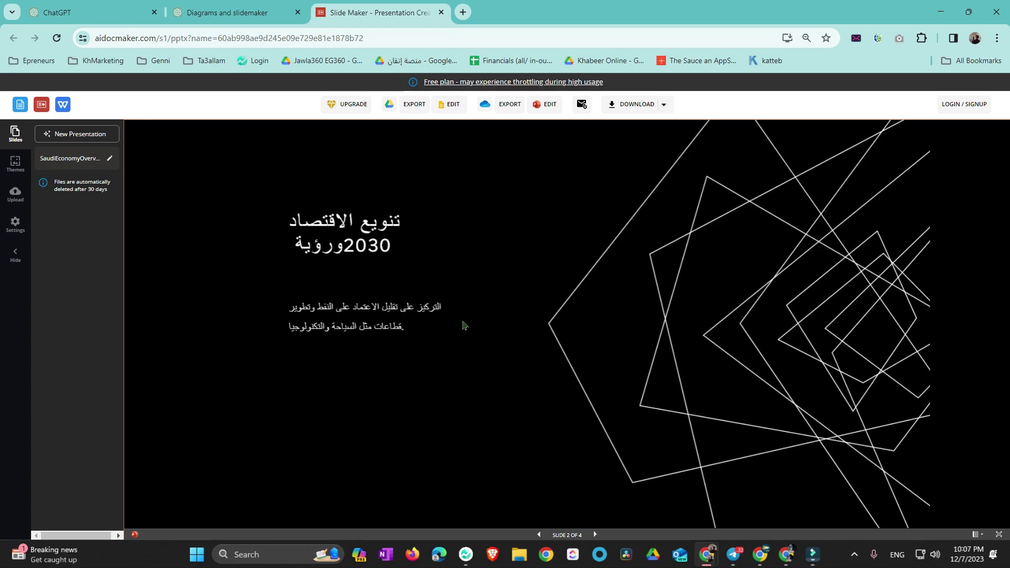
pyautogui.click(402, 391)
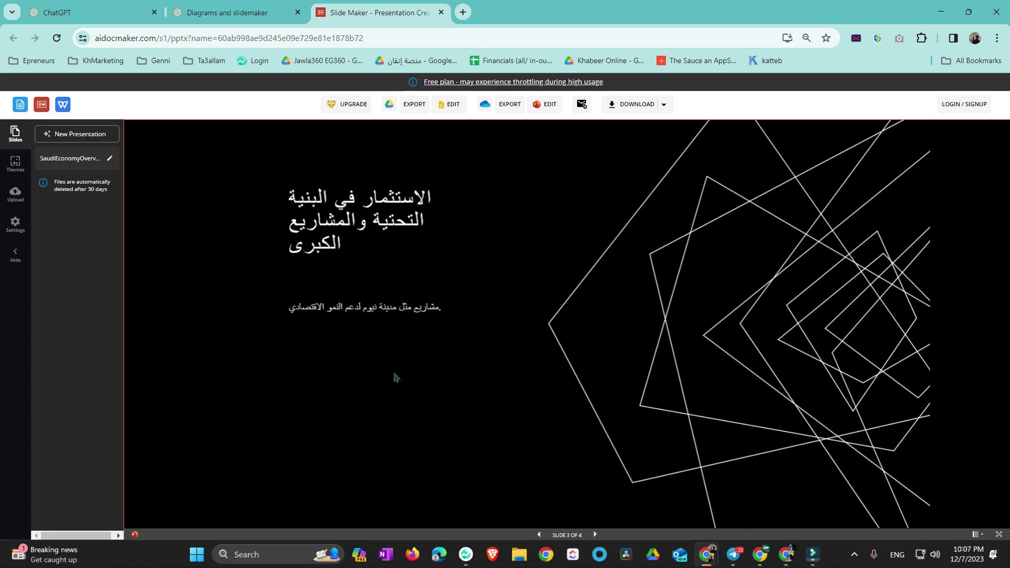
pyautogui.click(396, 377)
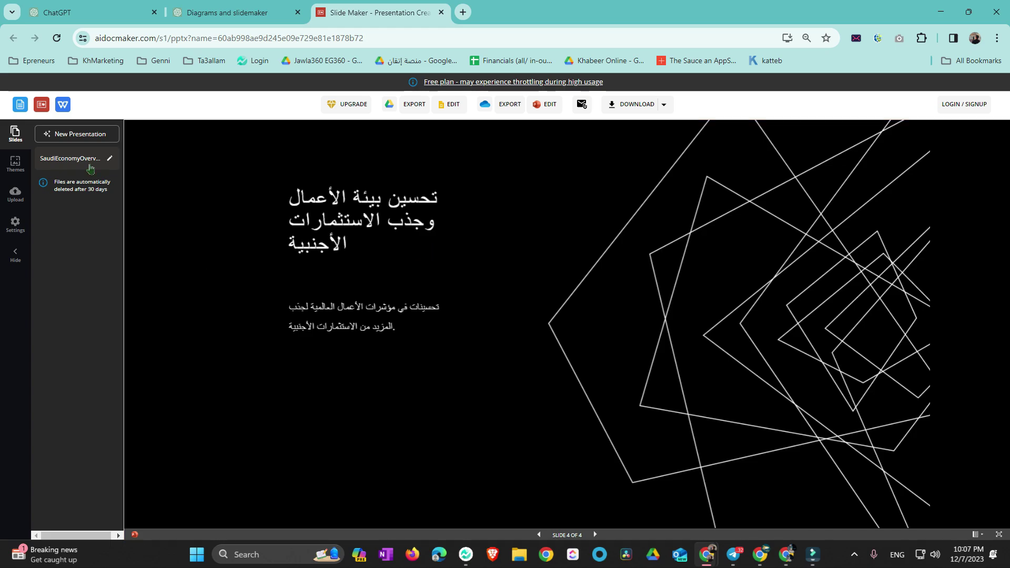
# Step: Compare the deck against both ChatGPT chats, then switch to the Gamma window
pyautogui.click(126, 12)
pyautogui.hotkey('ctrl', 'shift', 'Tab')
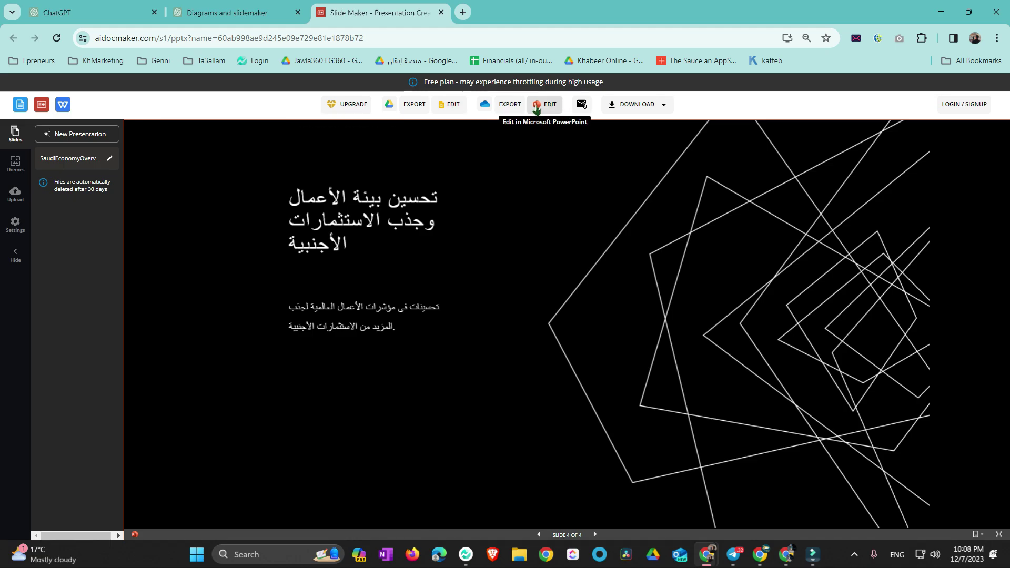
pyautogui.click(257, 13)
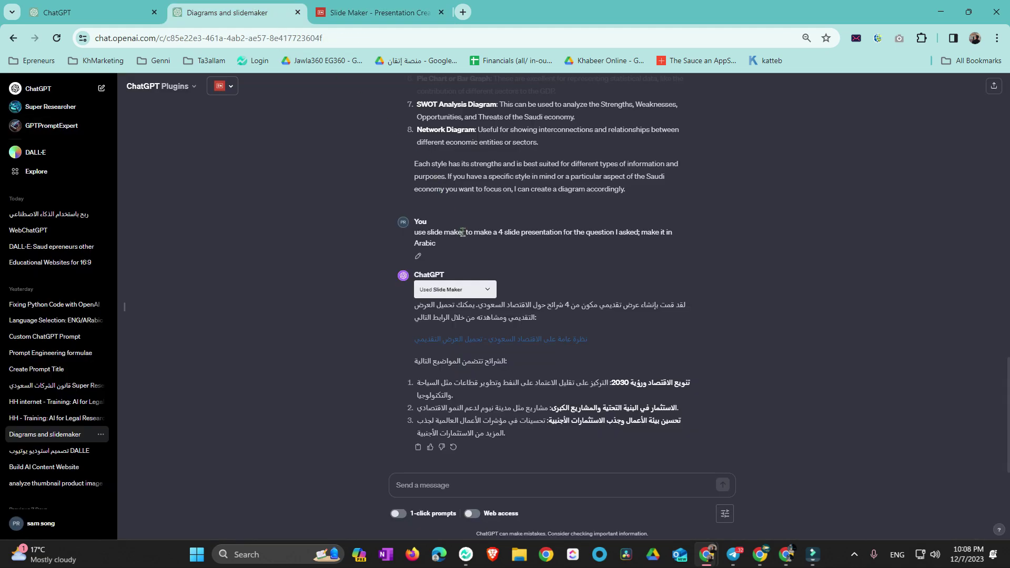
pyautogui.hotkey('ctrl', 'Tab')
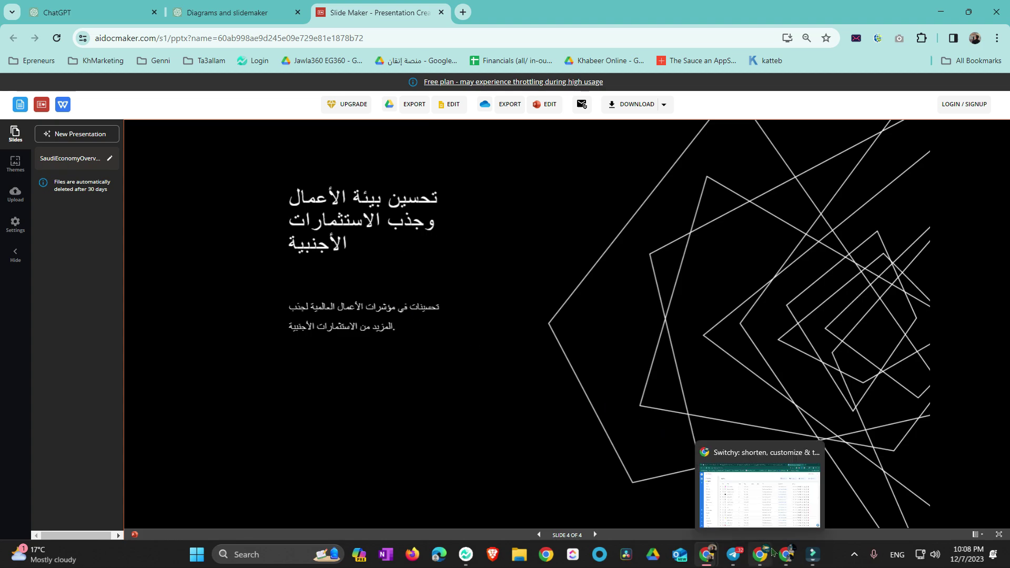
pyautogui.click(785, 554)
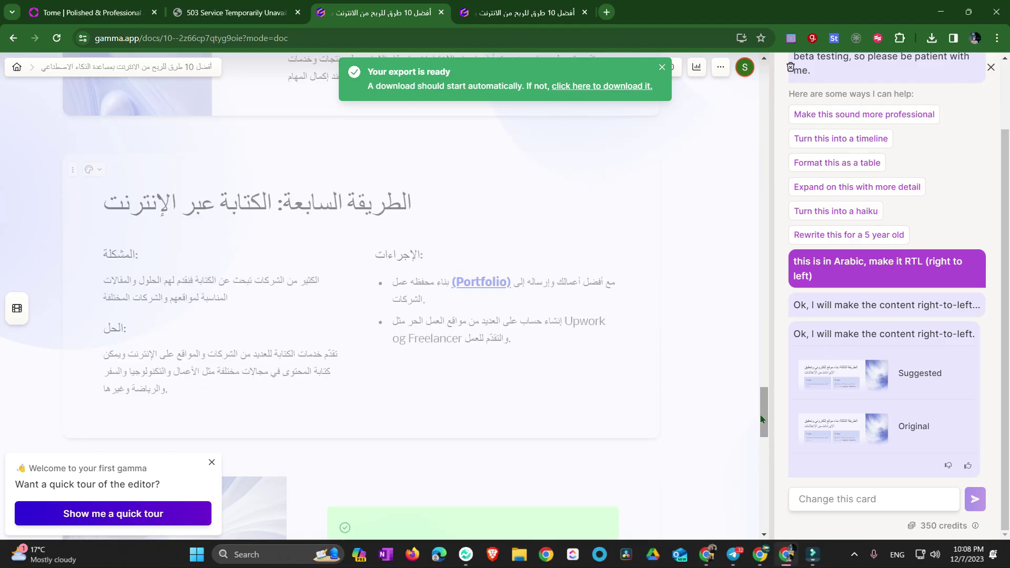
# Step: Scroll up the Arabic Gamma doc and open a card's 'Change this card' AI panel
pyautogui.moveTo(764, 421); pyautogui.dragTo(782, 205)
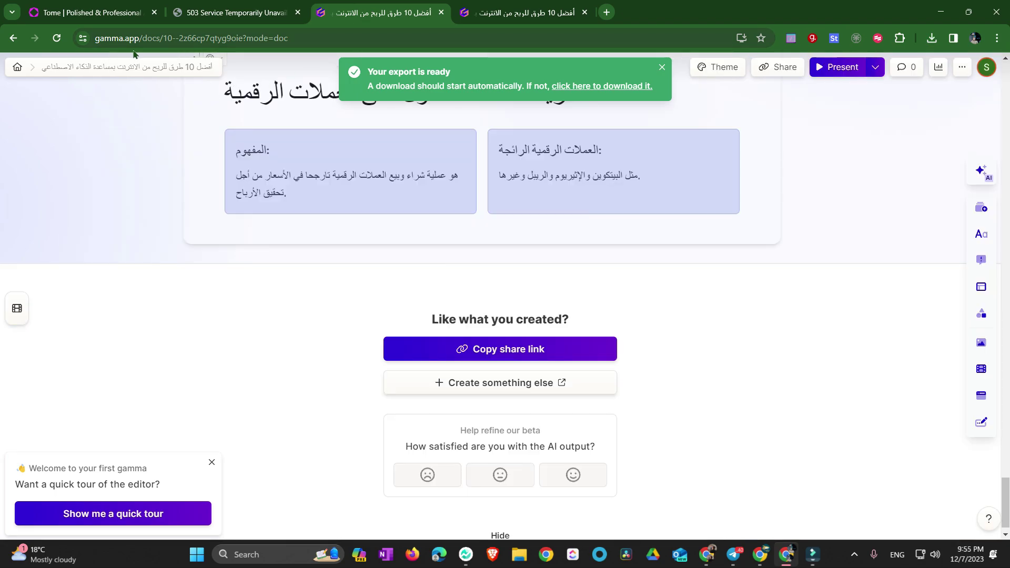
pyautogui.scroll(5, 489, 329)
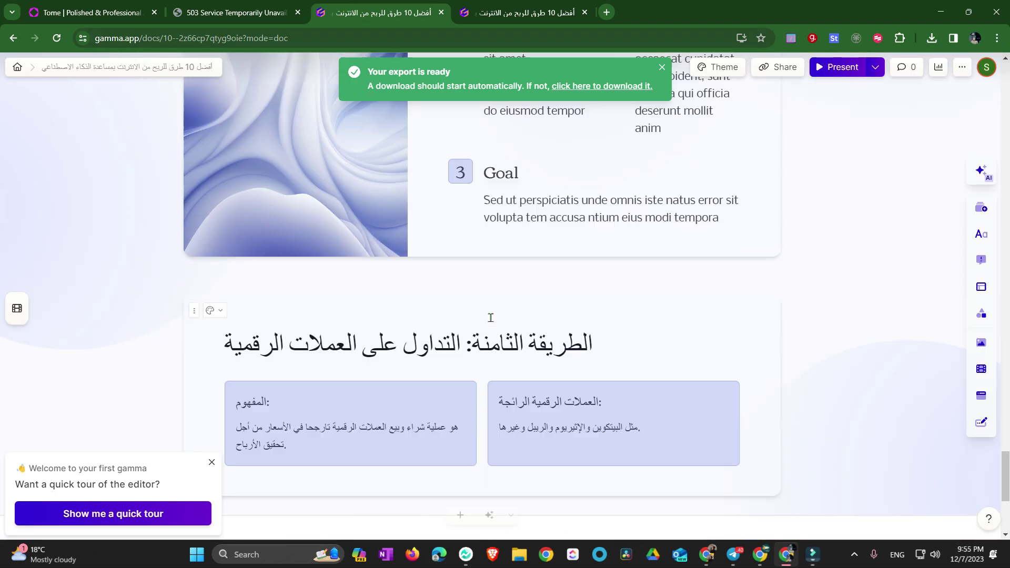
pyautogui.scroll(5, 570, 354)
pyautogui.scroll(3, 875, 295)
pyautogui.scroll(3, 964, 236)
pyautogui.scroll(1, 894, 236)
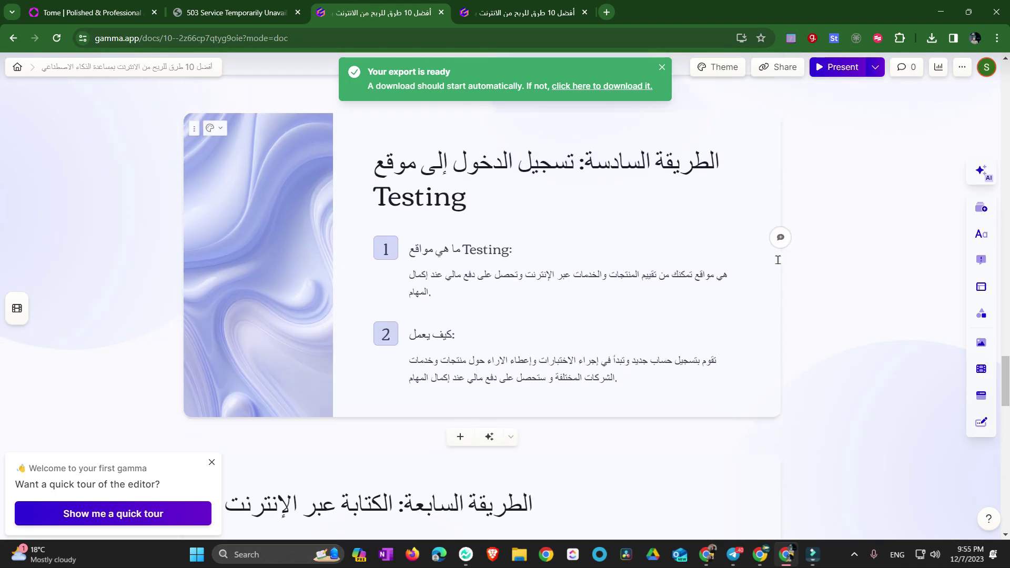
pyautogui.scroll(4, 815, 248)
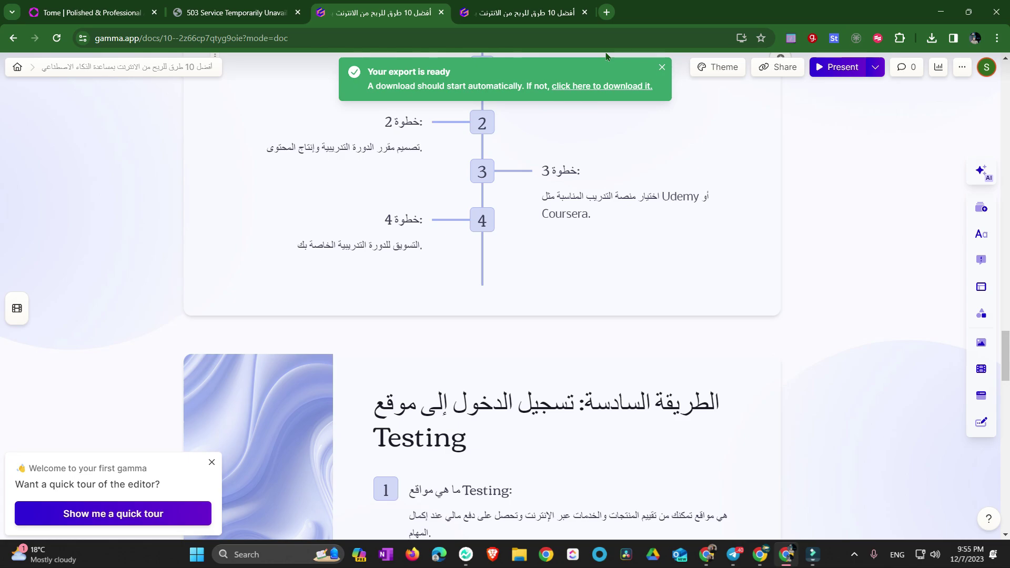
pyautogui.click(981, 421)
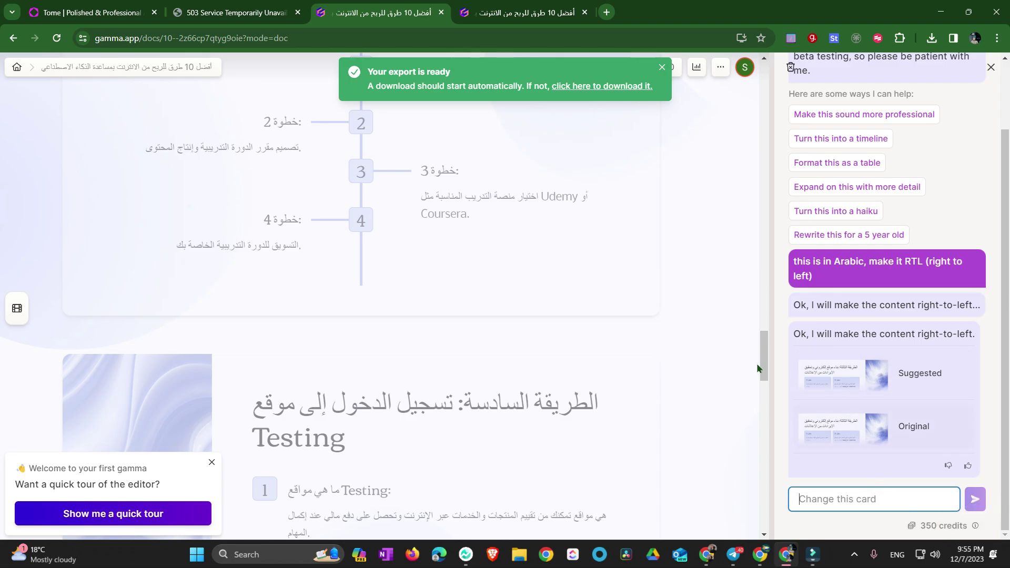
pyautogui.scroll(3, 466, 267)
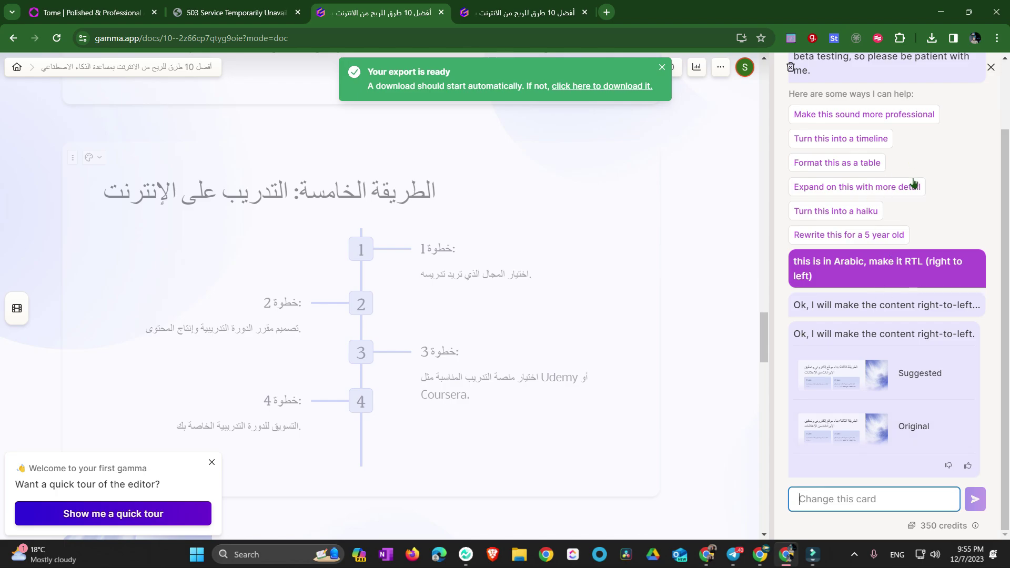
pyautogui.scroll(3, 631, 361)
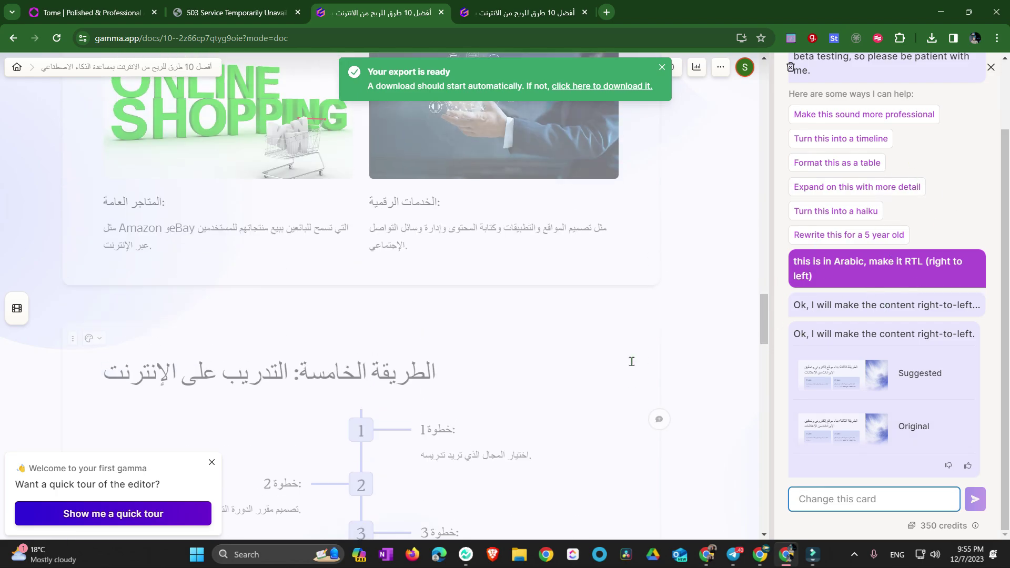
pyautogui.scroll(-10, 631, 361)
pyautogui.scroll(-8, 545, 368)
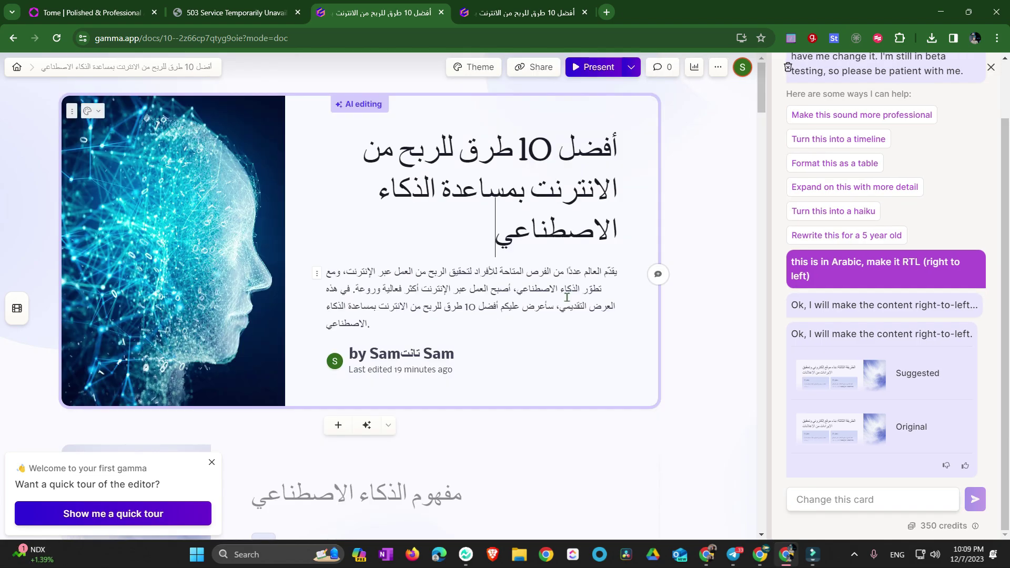
# Step: Select the title card's entire Arabic intro paragraph
pyautogui.tripleClick(531, 288)
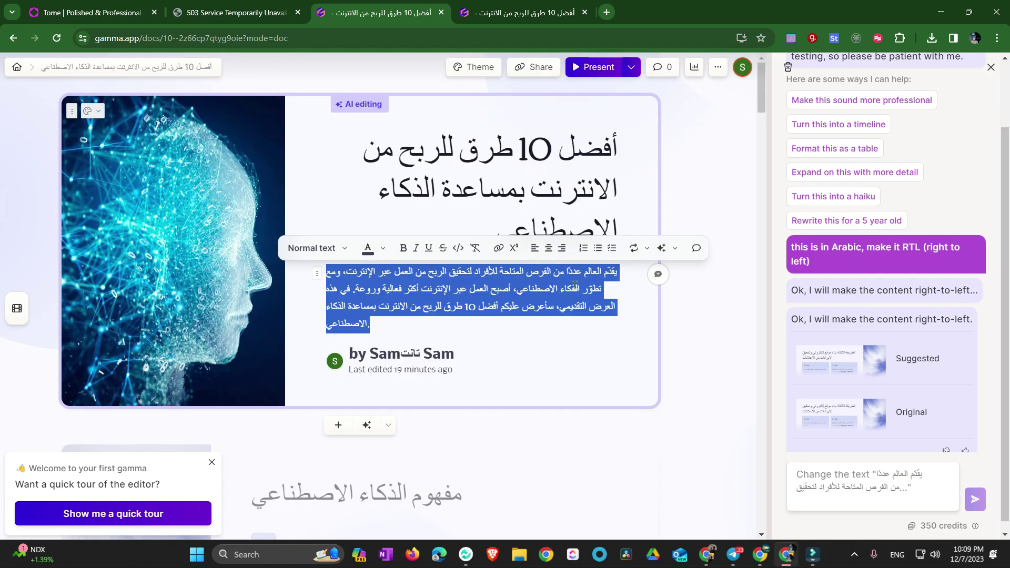